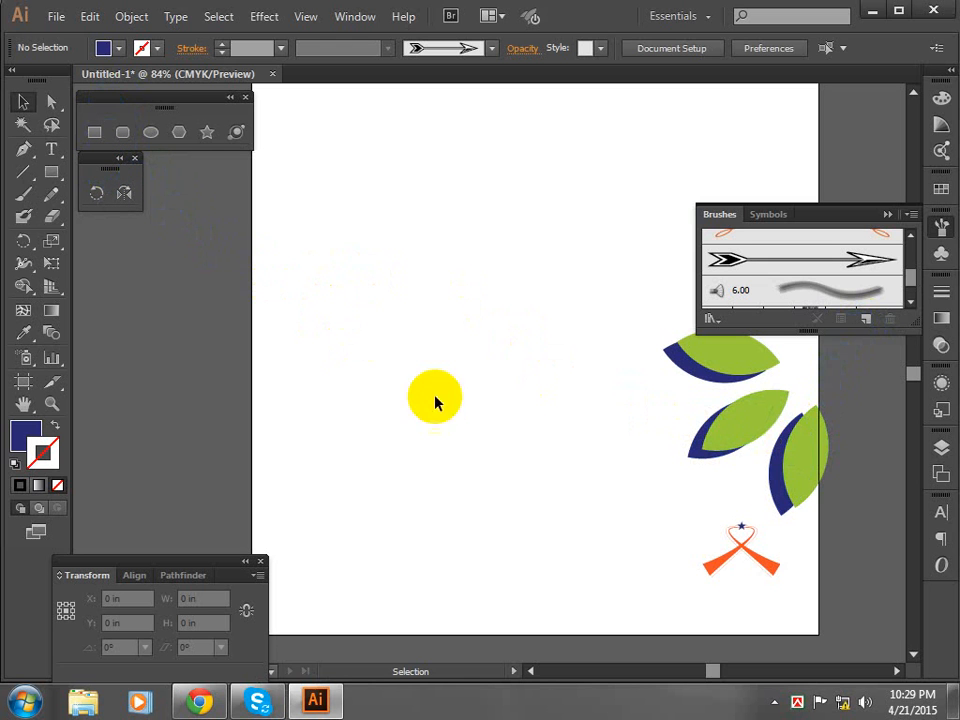
Move the floating shape-tools panel further toward the artboard
left_click(23, 101)
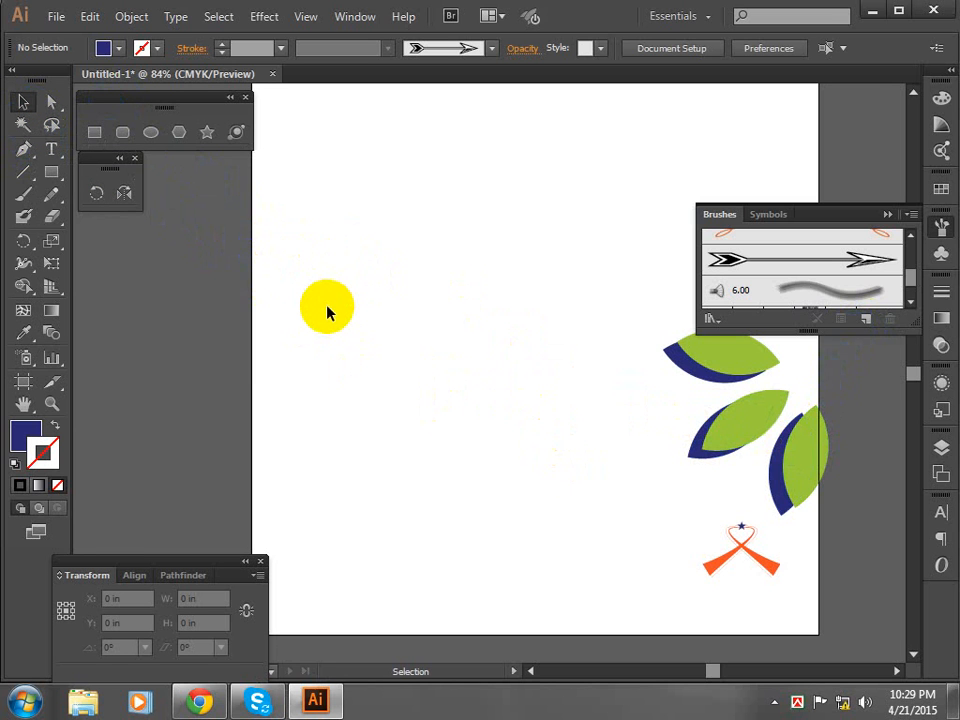
key("ctrl+equal")
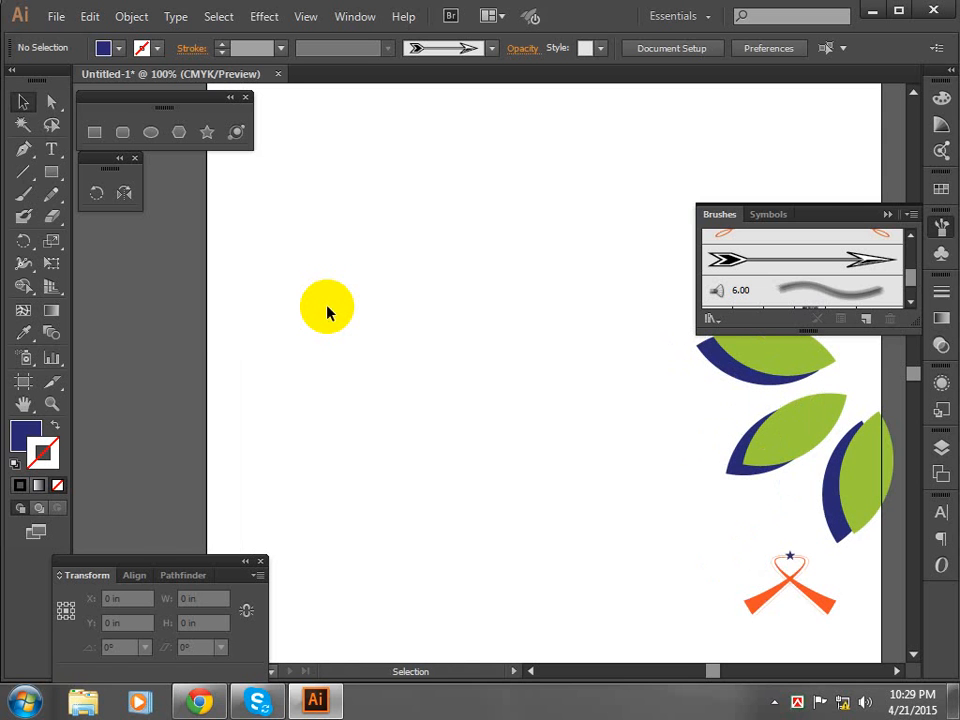
left_click_drag(416, 354, 372, 368)
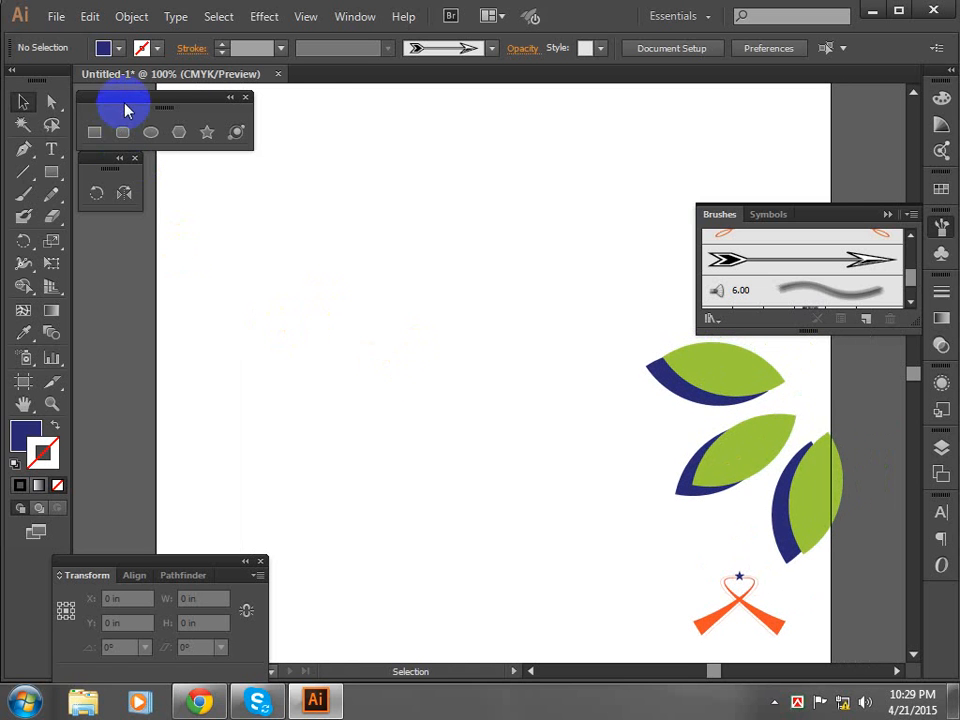
left_click_drag(126, 106, 234, 105)
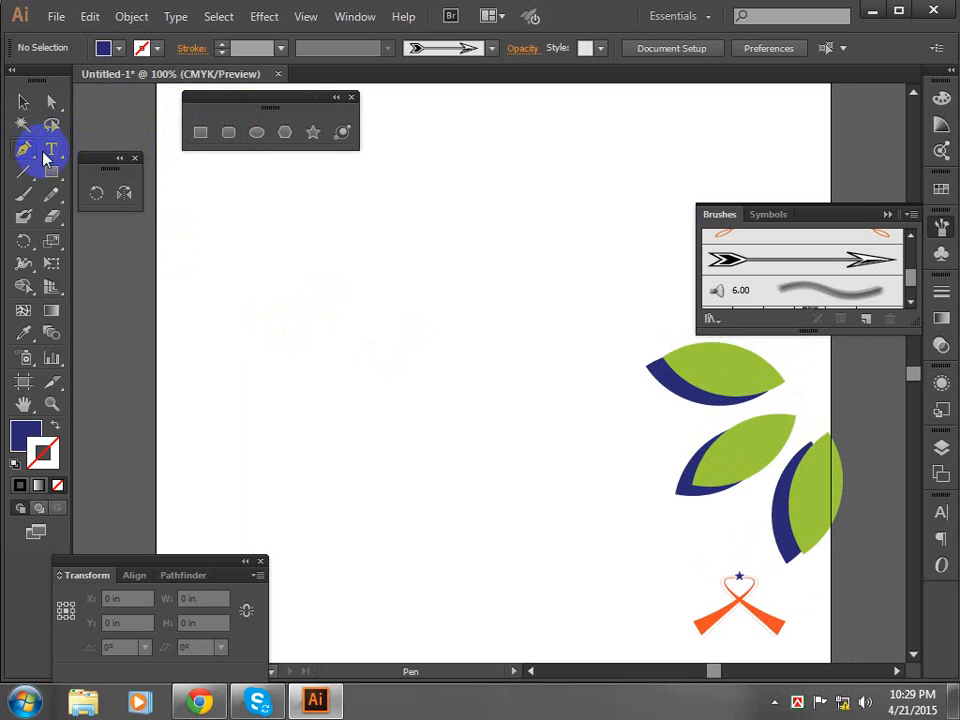
Draw an open curled path about 1.67 in wide and 1.70 in high with the Pen tool, using a dark blue stroke and no fill
left_click(391, 255)
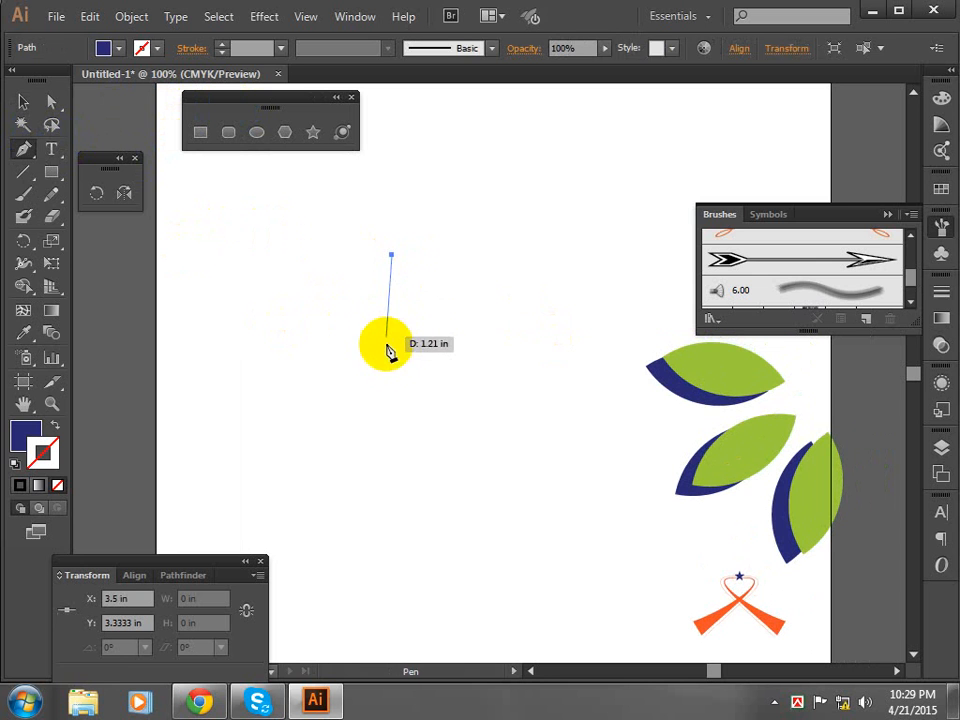
left_click_drag(391, 357, 458, 408)
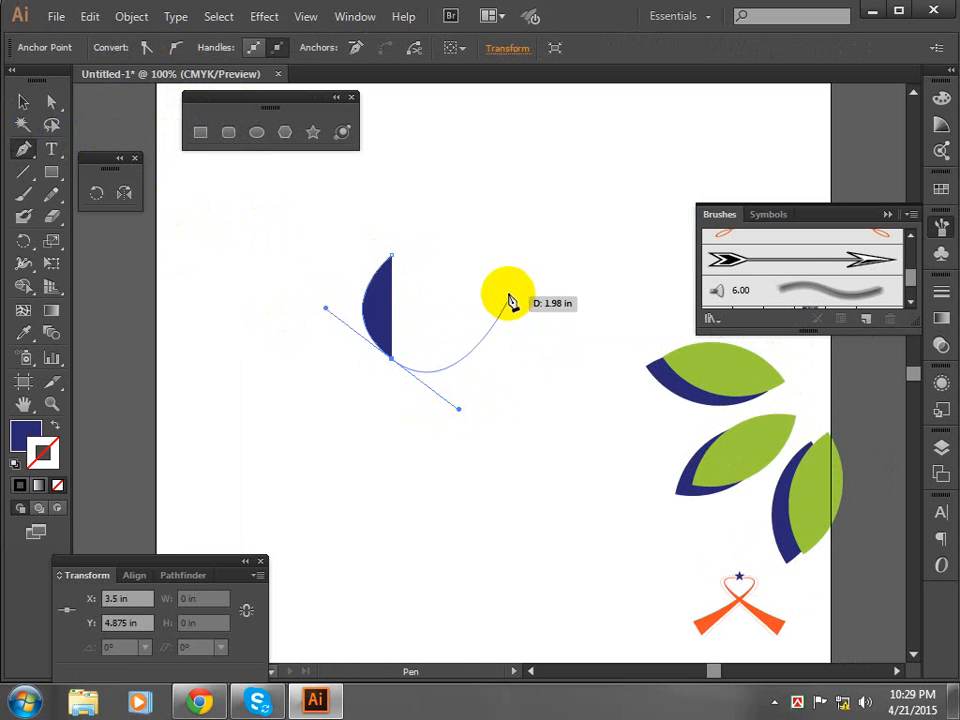
left_click_drag(458, 265, 417, 260)
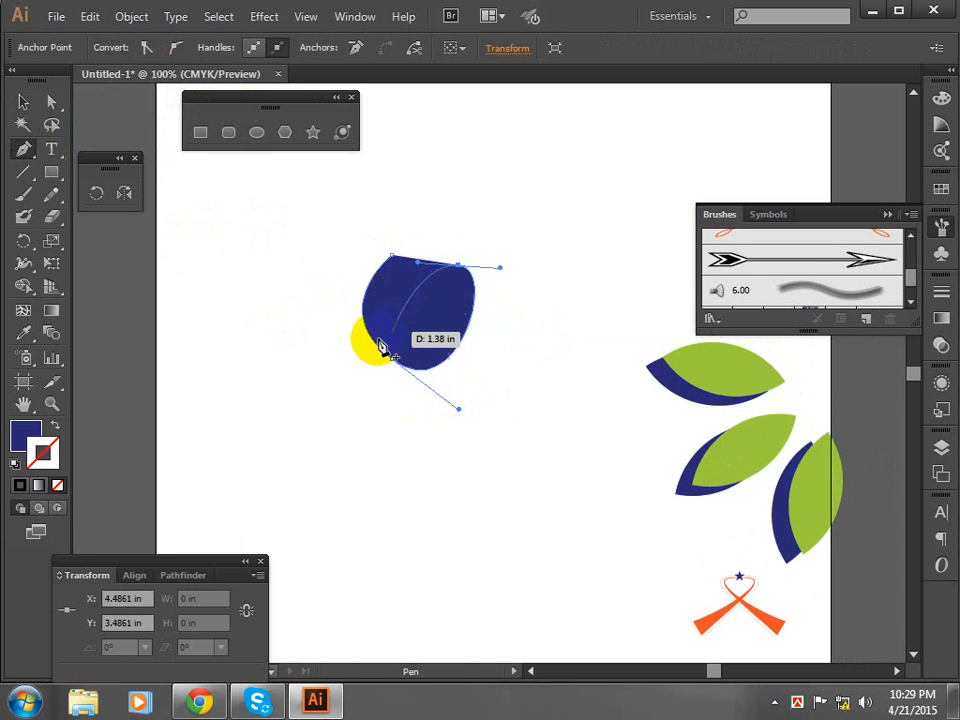
mouse_move(380, 345)
left_mouse_down()
mouse_move(407, 338)
mouse_move(388, 328)
mouse_move(364, 371)
mouse_move(210, 420)
mouse_move(42, 440)
mouse_move(480, 334)
mouse_move(462, 290)
mouse_move(410, 268)
mouse_move(393, 343)
mouse_move(452, 305)
mouse_move(90, 436)
mouse_move(53, 430)
left_mouse_up()
left_click(52, 430)
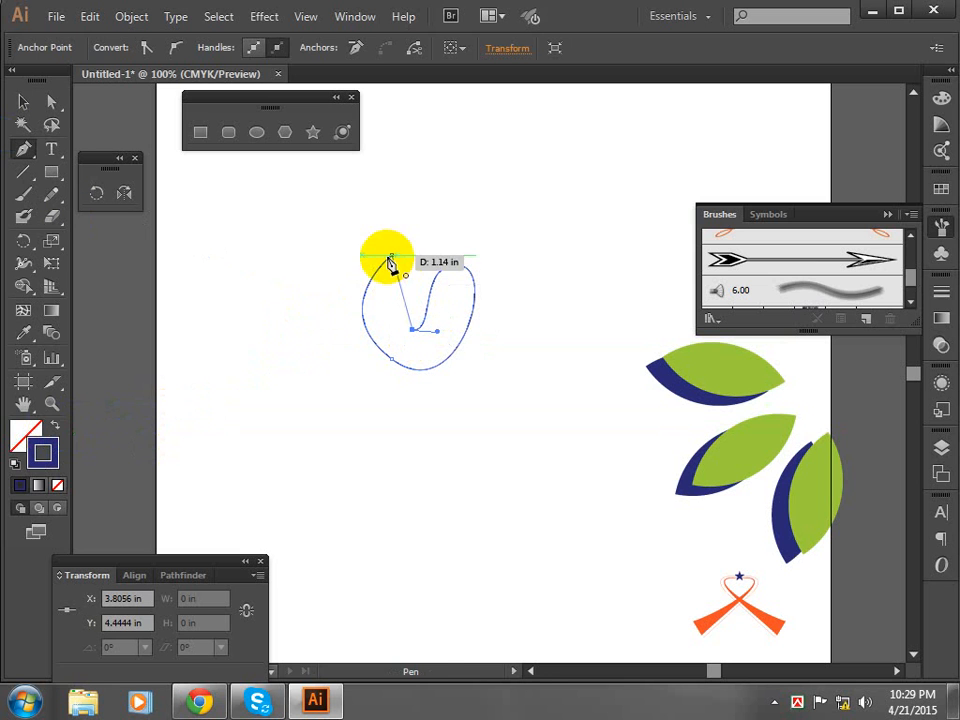
left_click(20, 101)
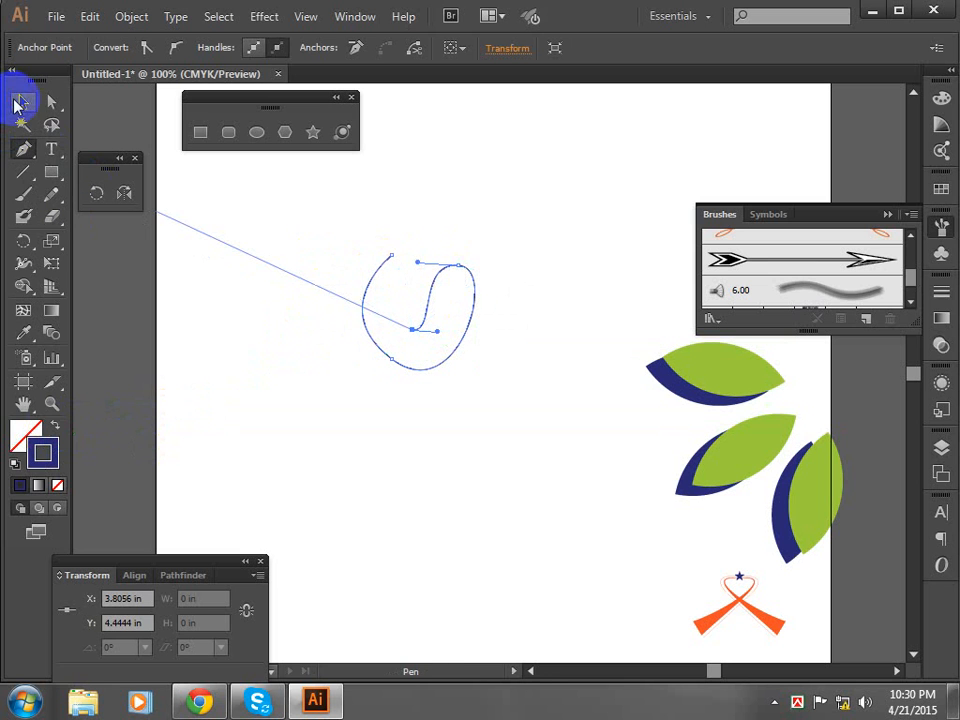
left_click(407, 354)
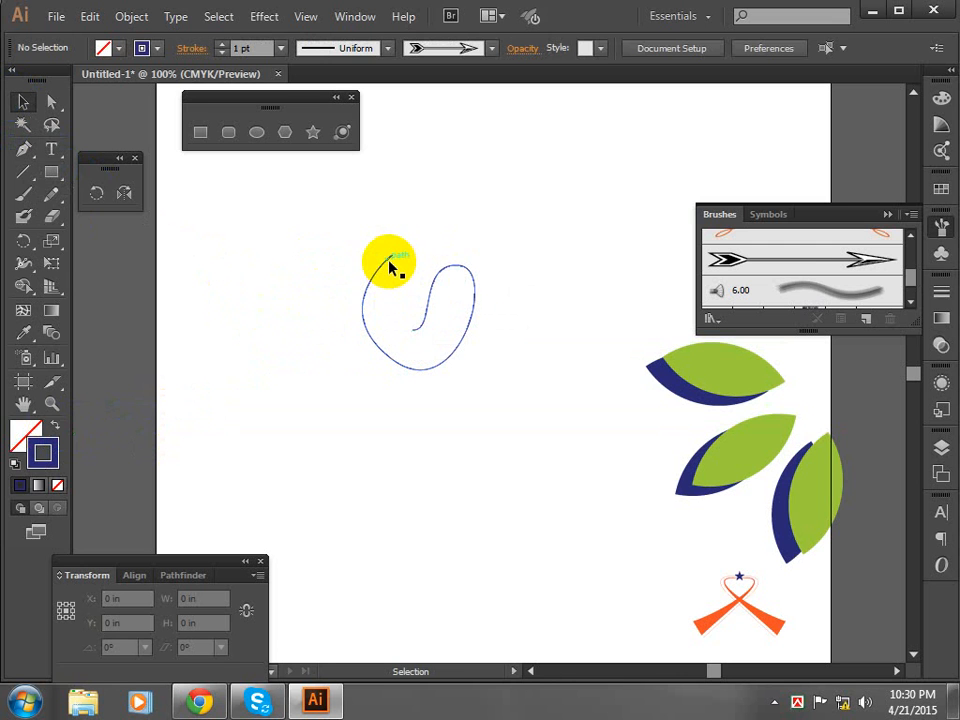
Widen the inner end of the curled path to about 23.8 pt with the Width tool and move the shape up near the artboard's upper edge
left_click(424, 326)
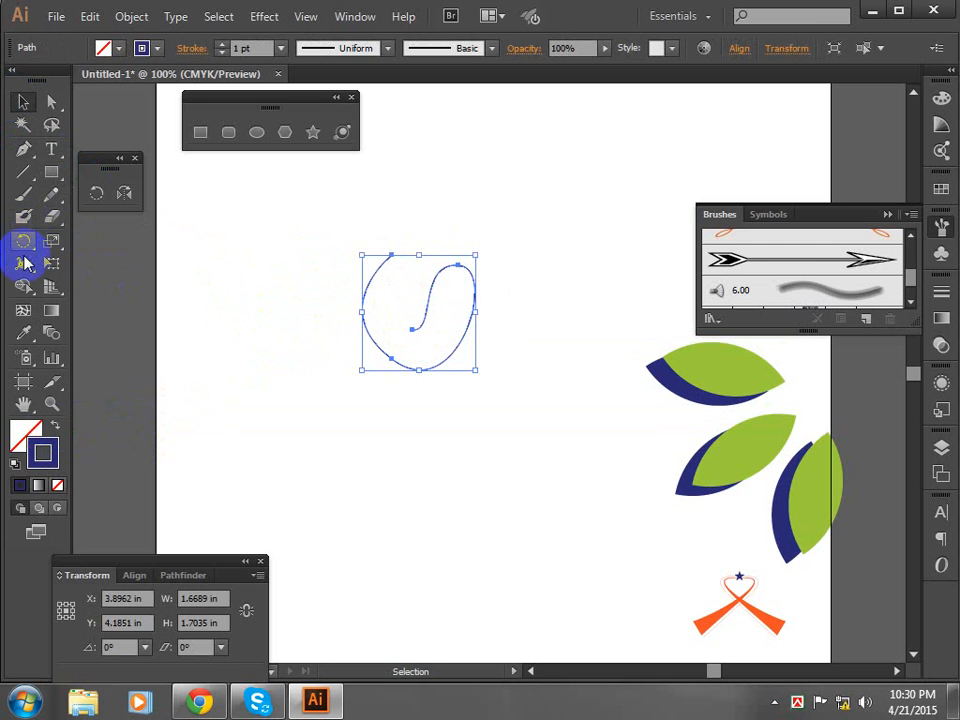
left_click(23, 262)
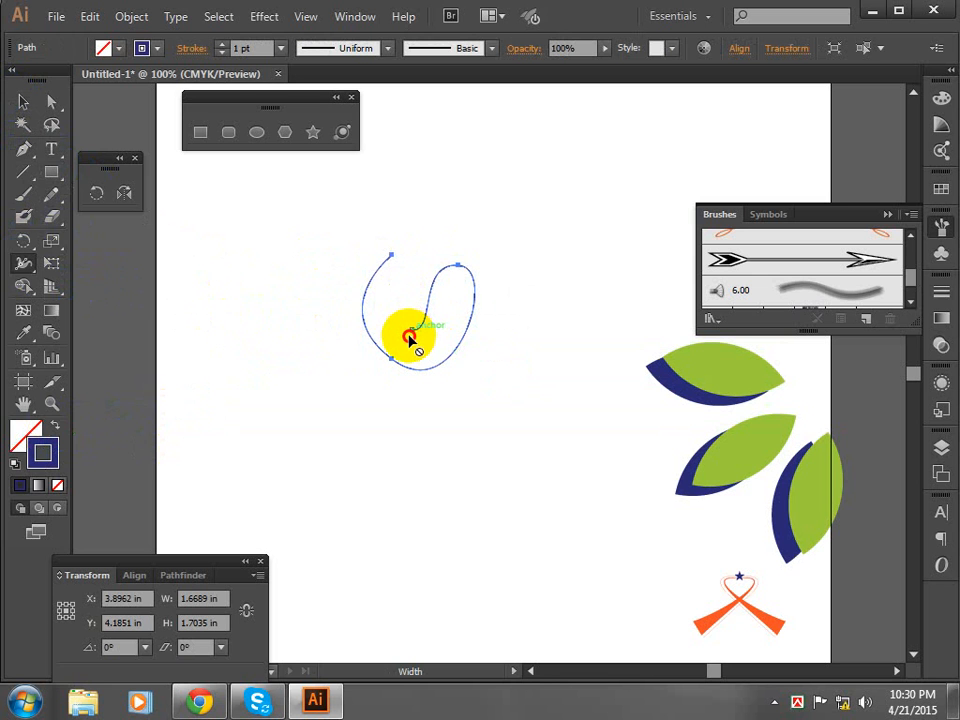
left_click_drag(413, 340, 417, 332)
left_click(22, 102)
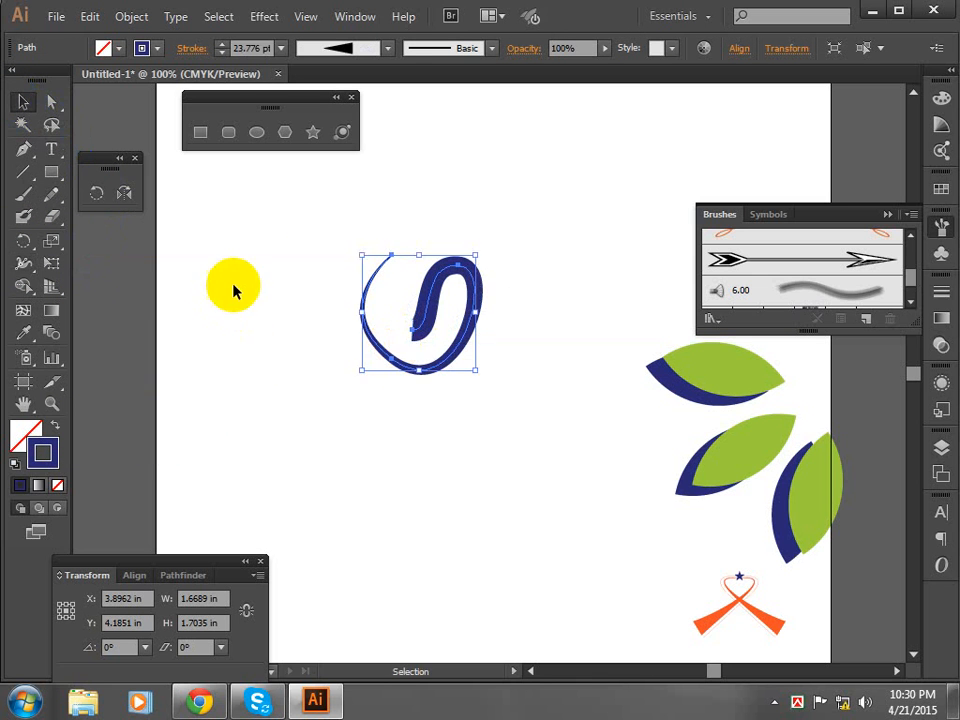
left_click(326, 338)
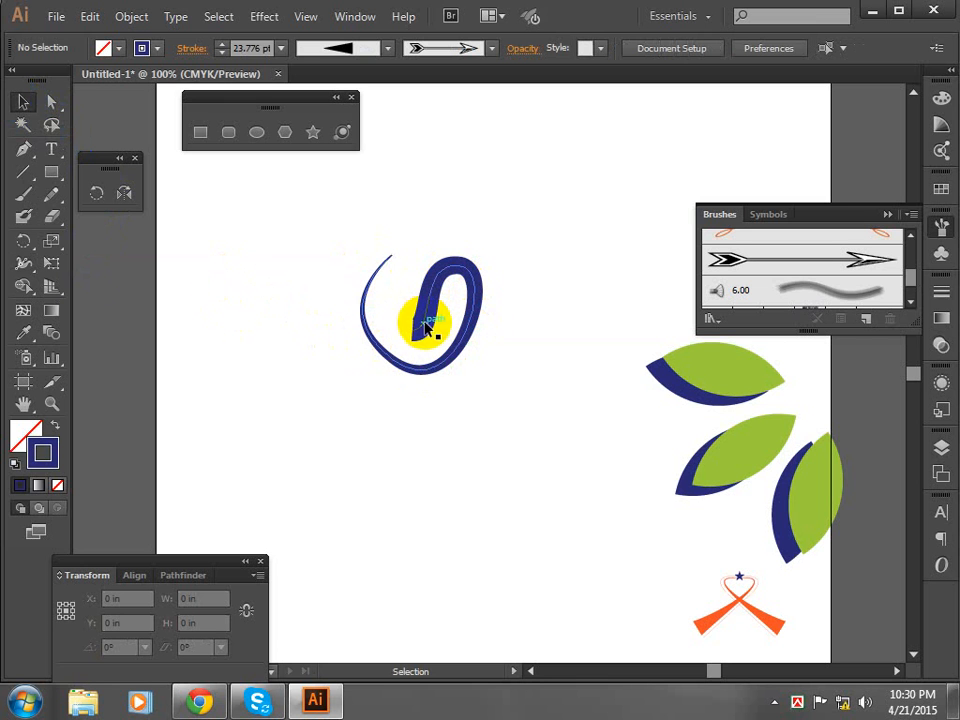
left_click_drag(456, 272, 531, 169)
left_click(433, 343)
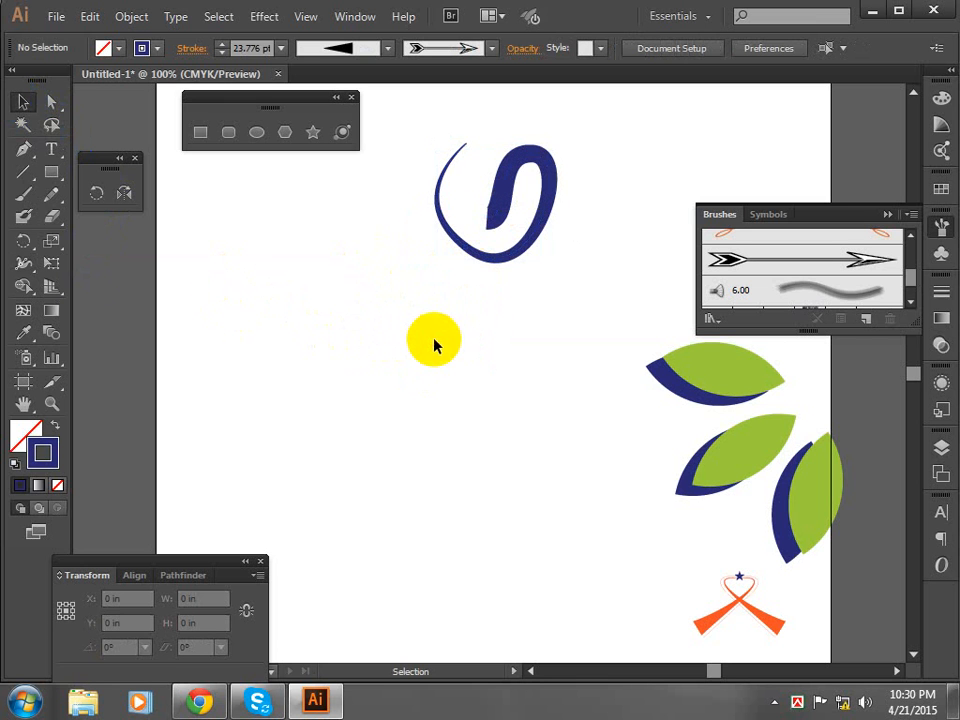
Draw an open arc about 1.93 in wide and 2.27 in high below the curled shape with the Pen tool, and select it
left_click(16, 187)
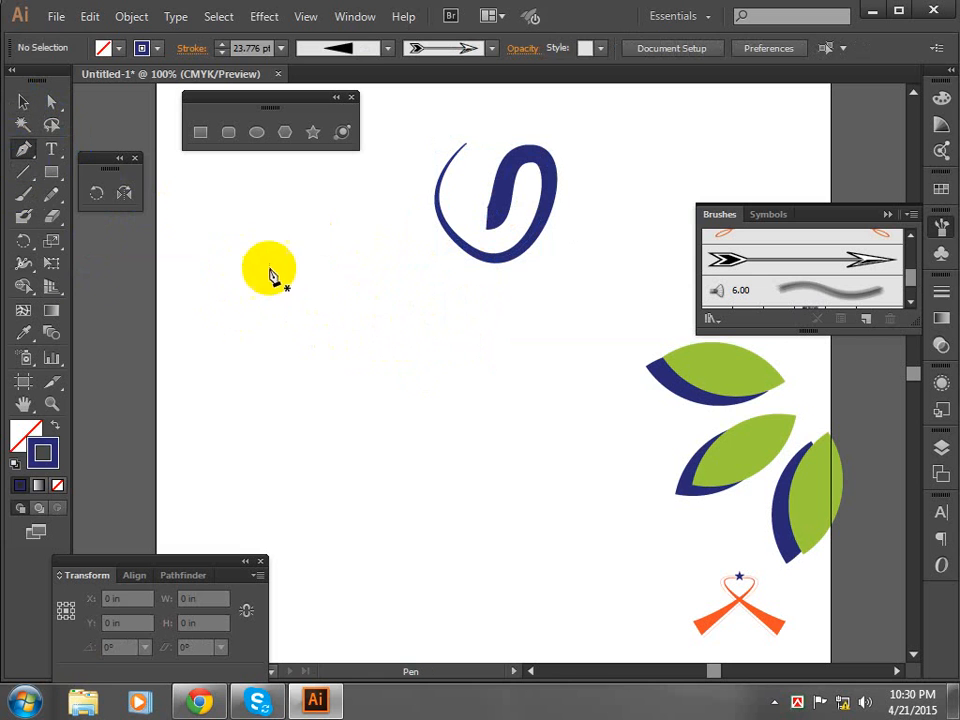
left_click(229, 251)
left_click_drag(359, 405, 369, 497)
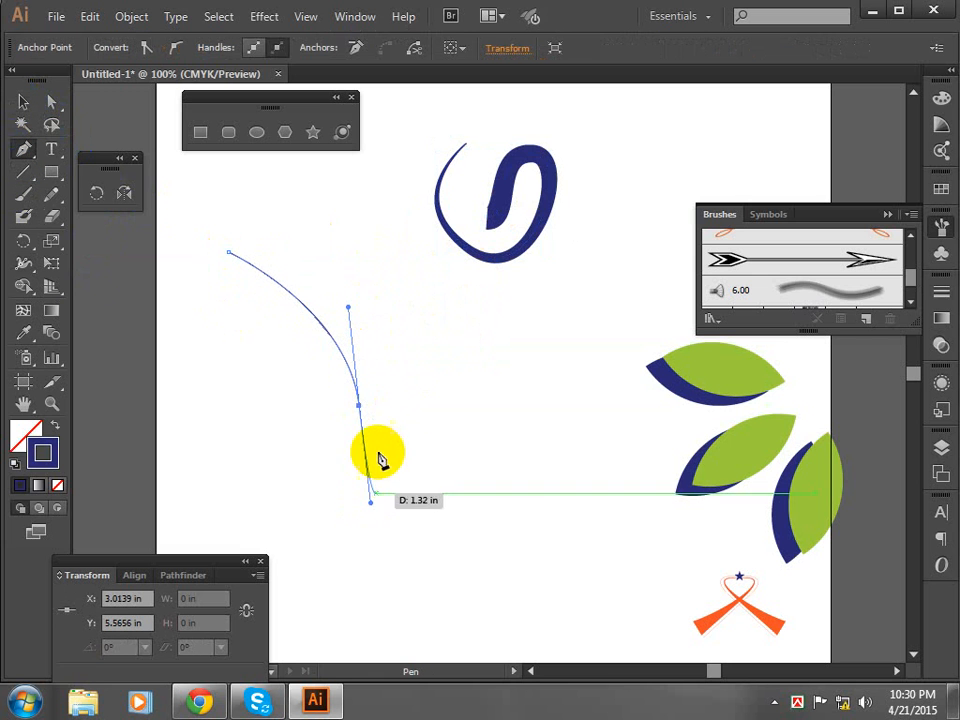
left_click(359, 405)
left_click(24, 102)
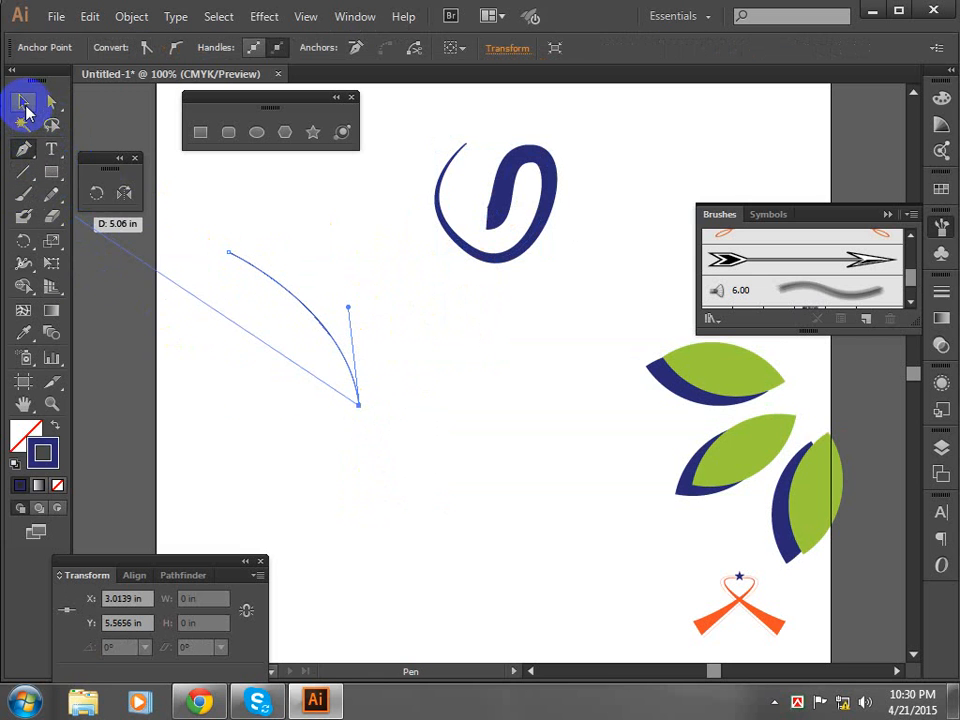
left_click(302, 318)
left_click(309, 316)
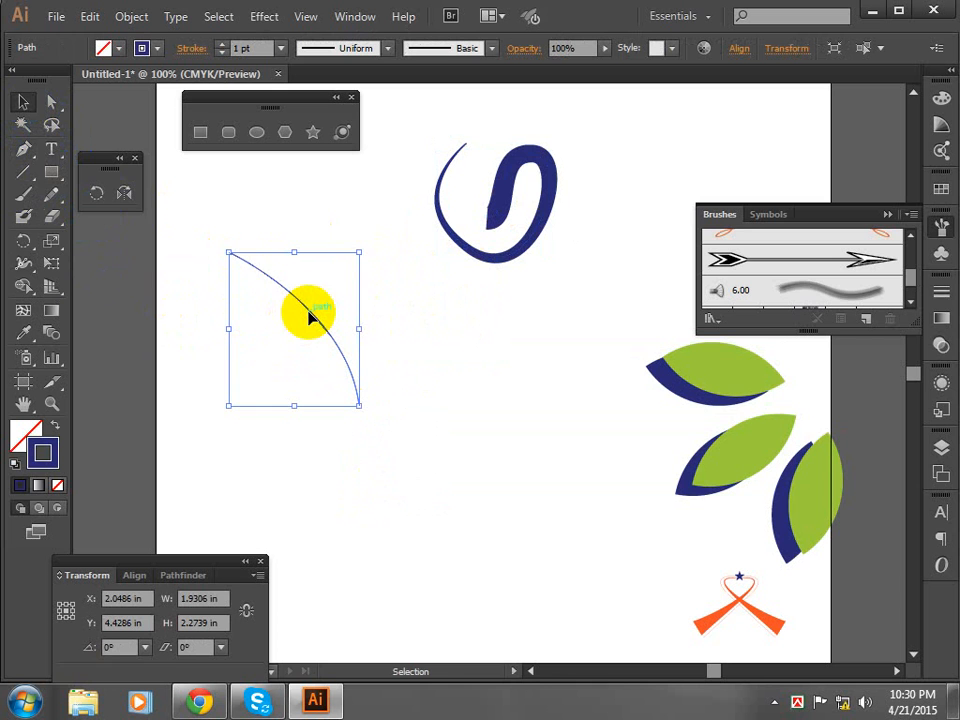
Reflect a copy of the arc across the vertical axis to form two crossing curves
left_click(124, 193)
double_click(126, 194)
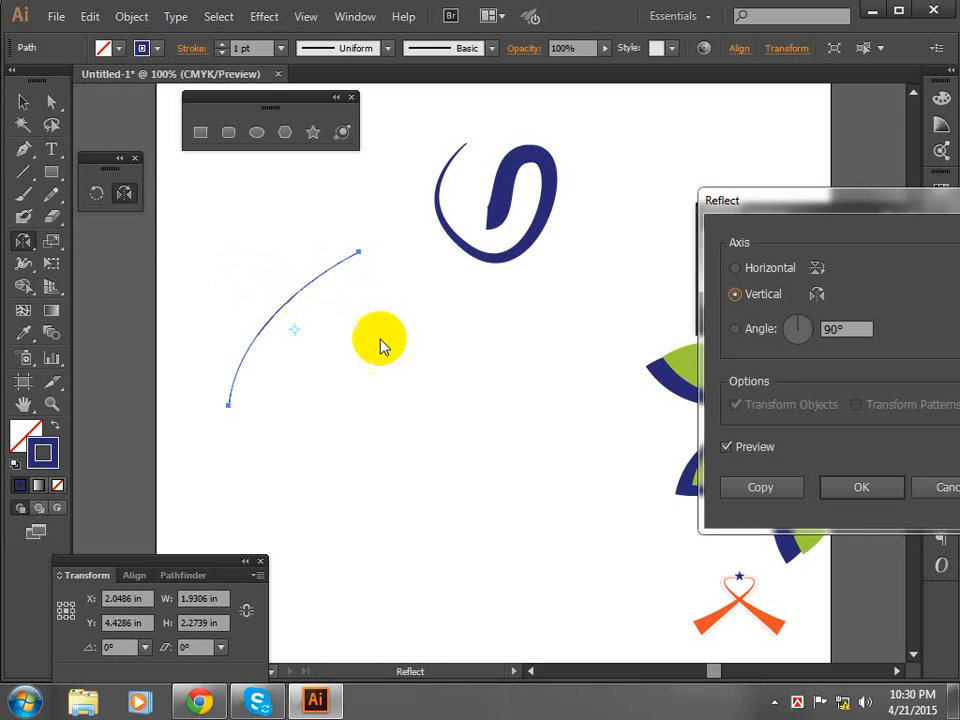
left_click(760, 487)
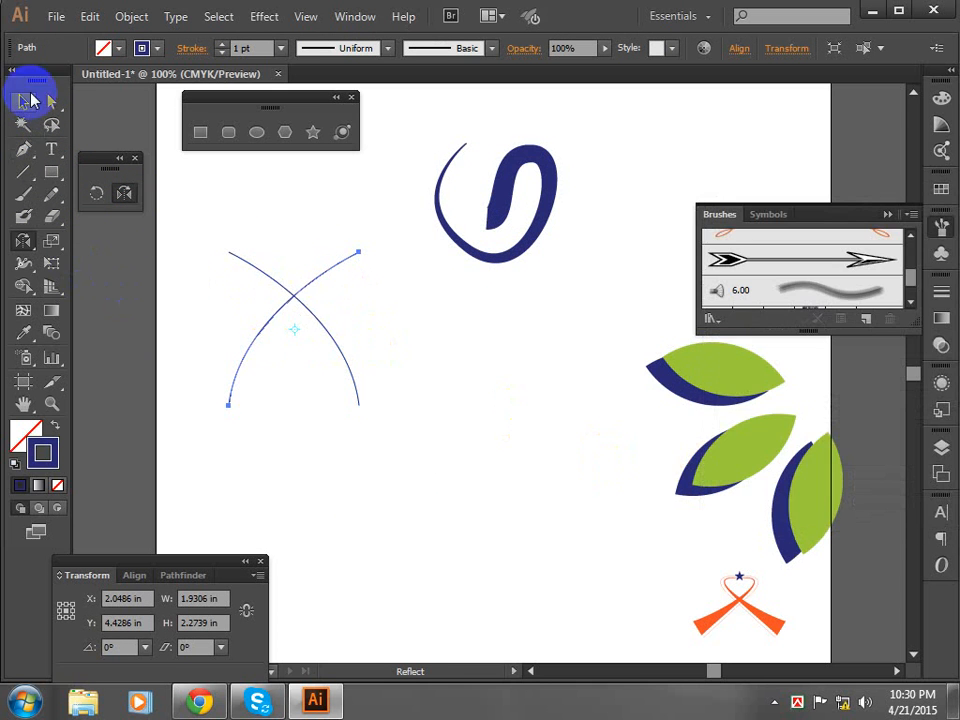
left_click(26, 103)
left_click(199, 210)
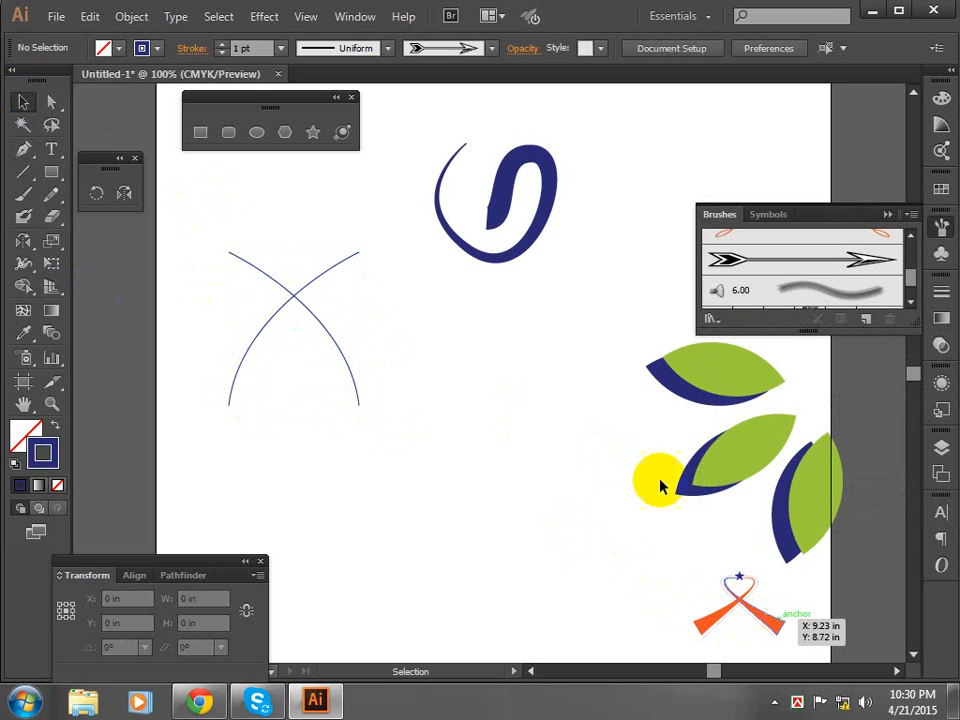
Widen the lower ends of both crossing curves with the Width tool so they taper toward their upper tips
left_click_drag(221, 332, 401, 386)
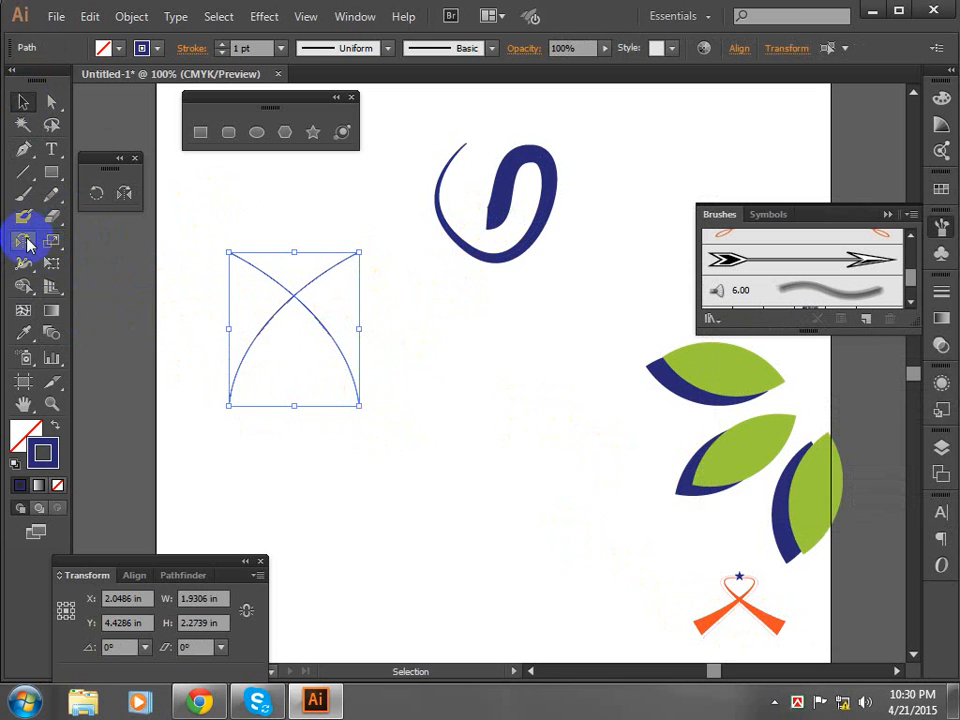
left_click(101, 285)
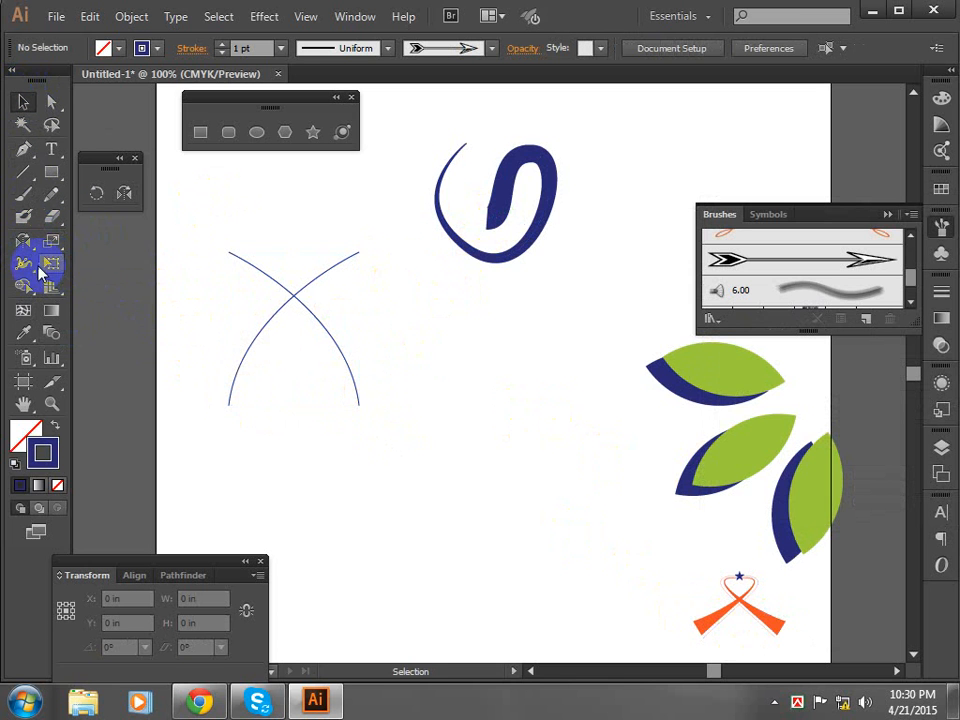
left_click(40, 266)
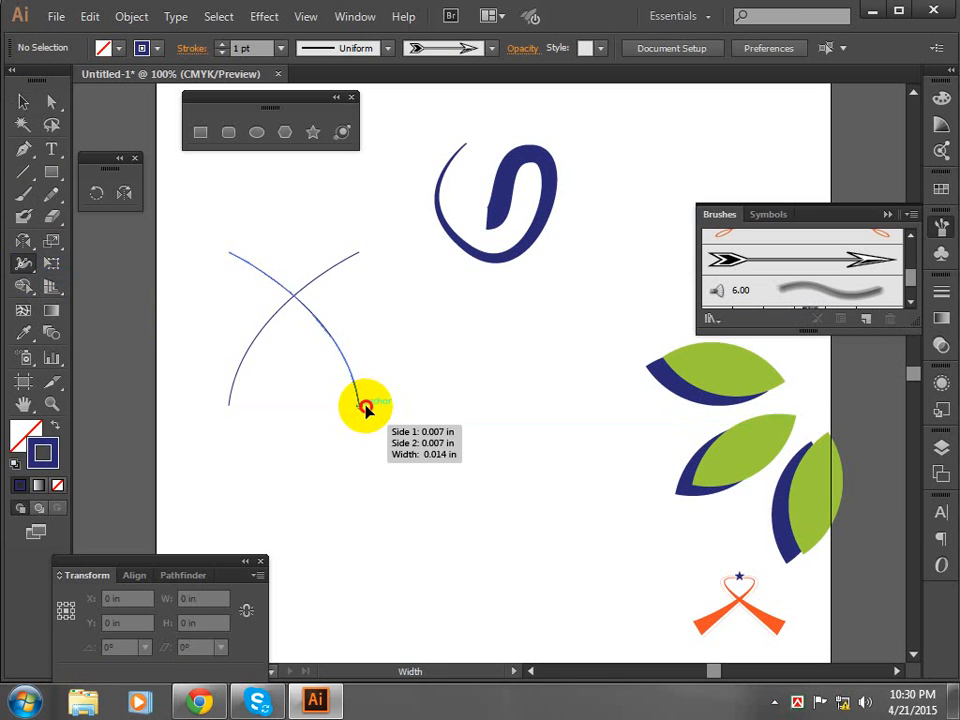
left_click_drag(366, 409, 374, 407)
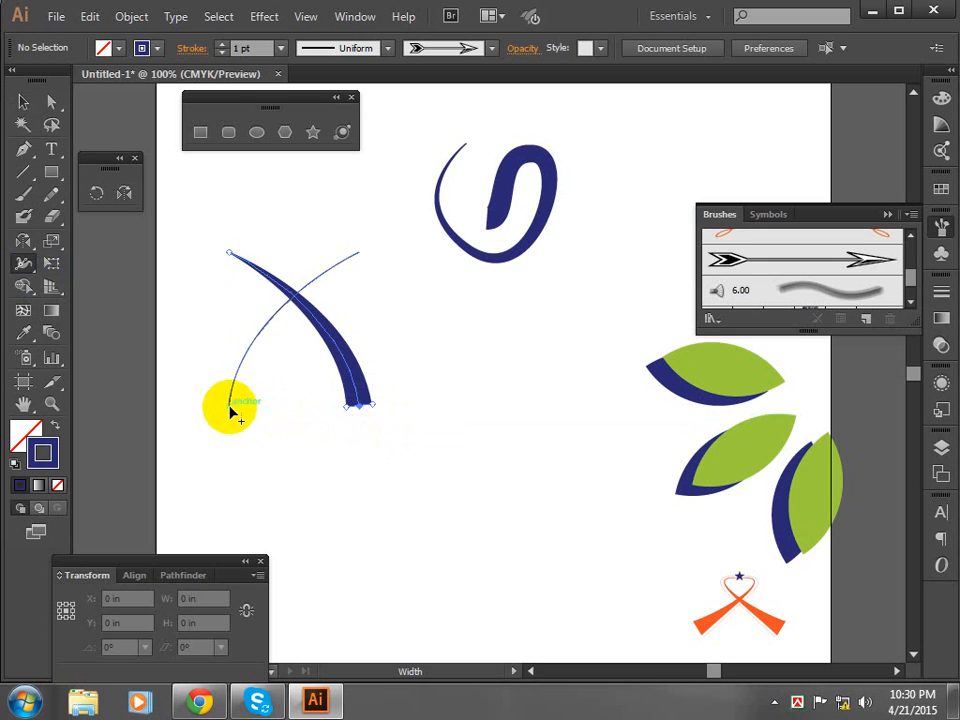
mouse_move(230, 411)
left_mouse_down()
mouse_move(234, 396)
mouse_move(244, 402)
left_mouse_up()
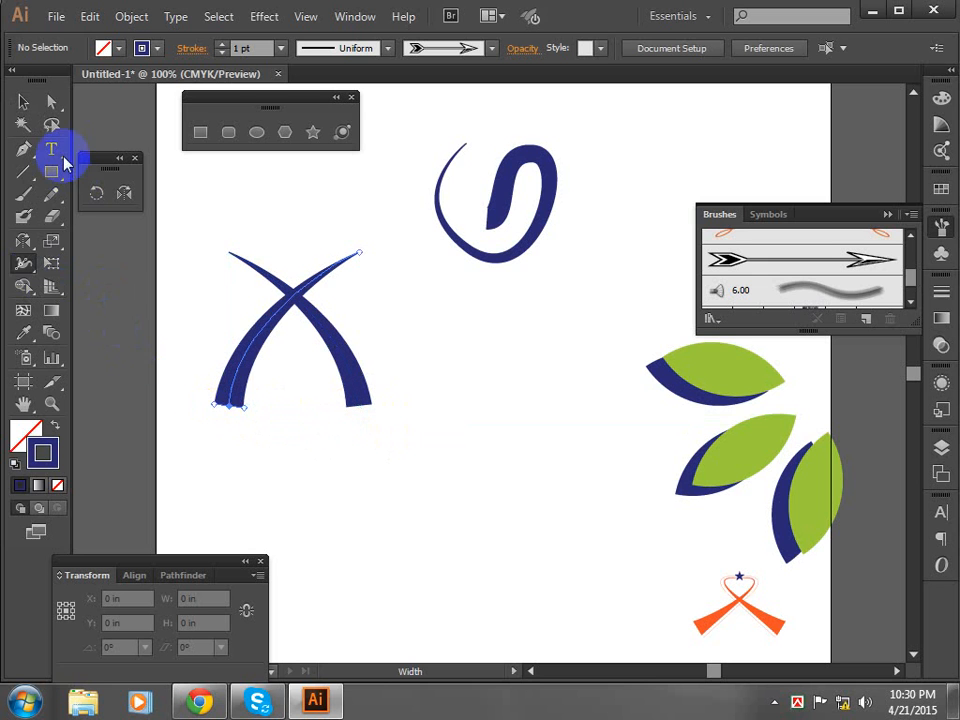
left_click(23, 101)
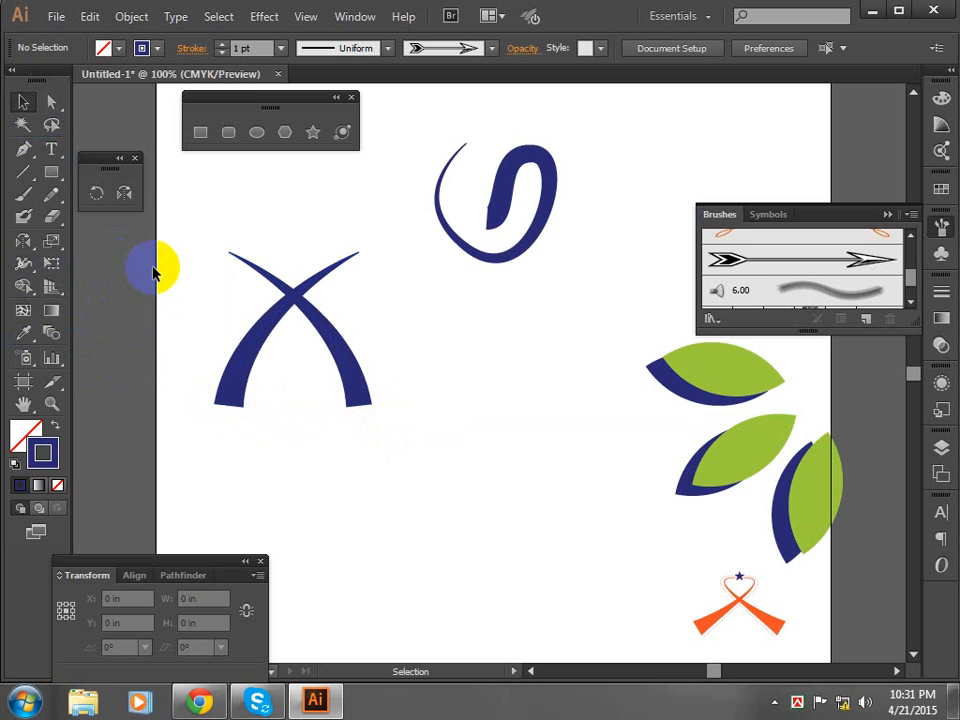
Delete the two tapered crossing curves from the artboard
left_click_drag(188, 272, 538, 412)
key("Delete")
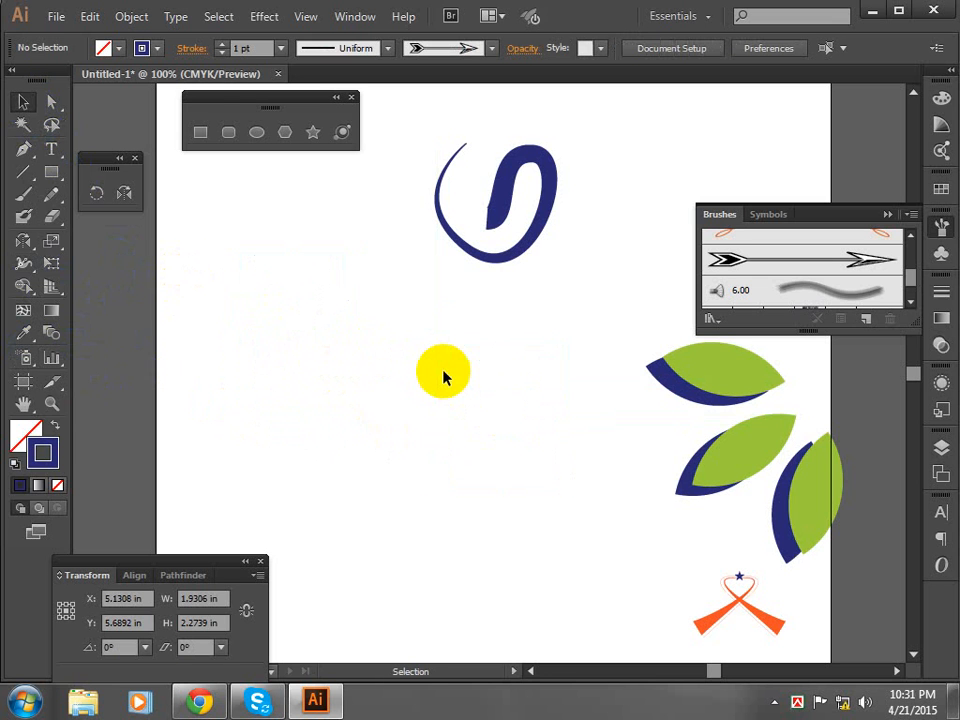
key("space")
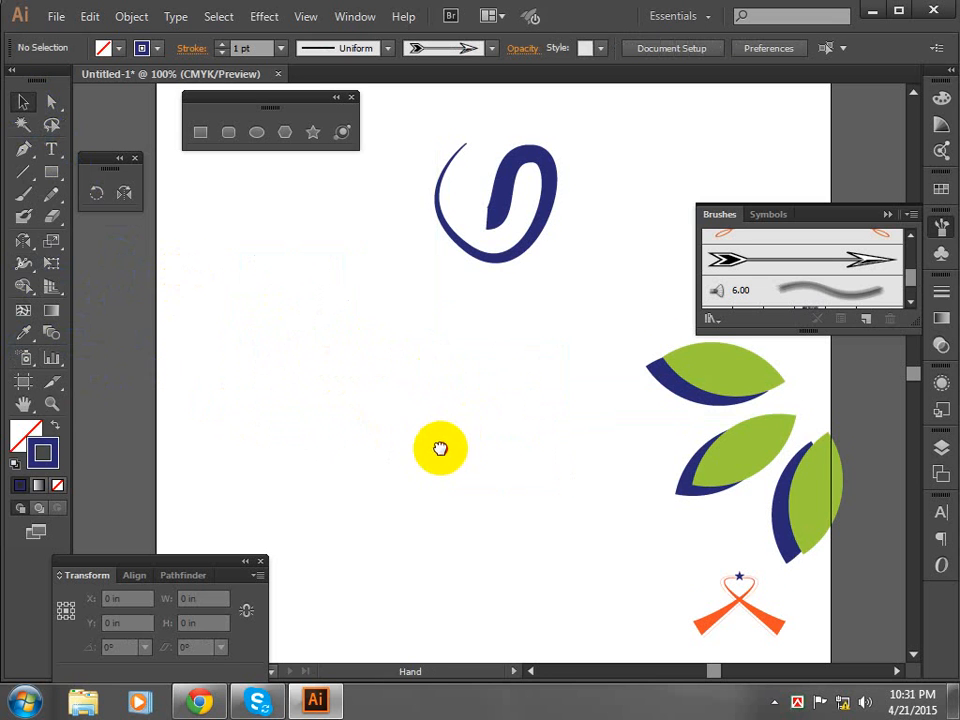
left_click_drag(441, 448, 439, 474)
left_click(23, 148)
left_click(285, 243)
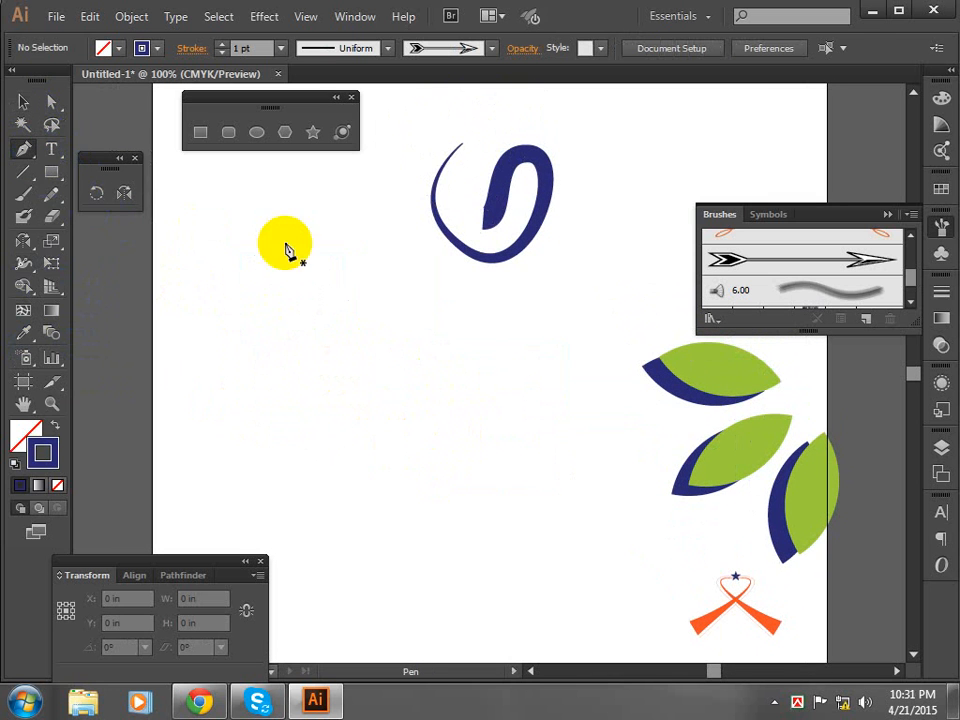
left_click_drag(285, 379, 334, 423)
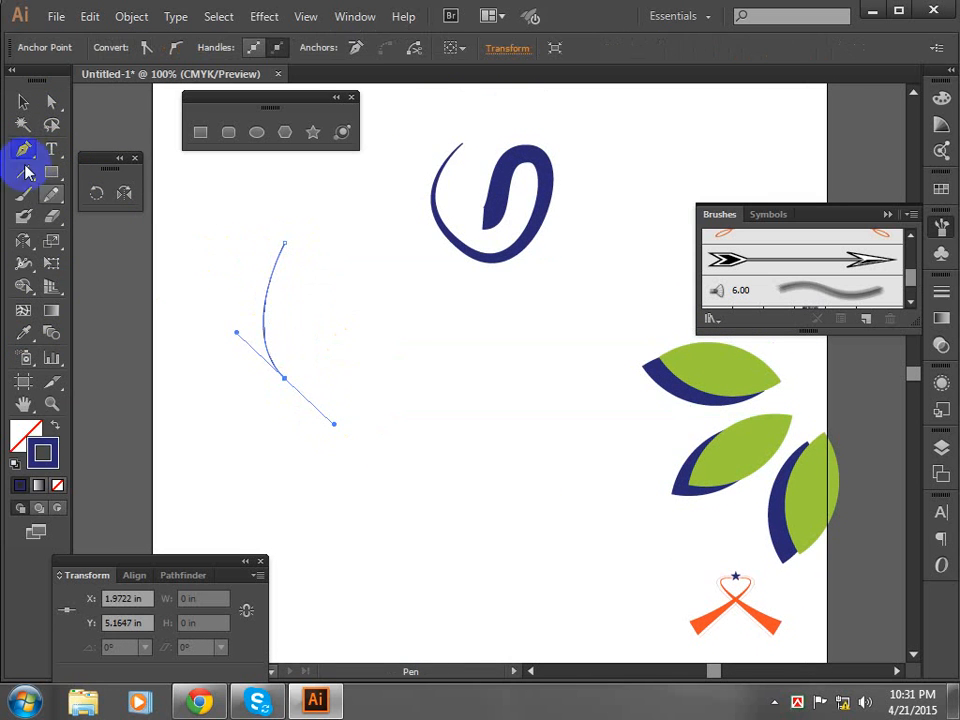
left_click(23, 102)
left_click_drag(233, 209, 349, 443)
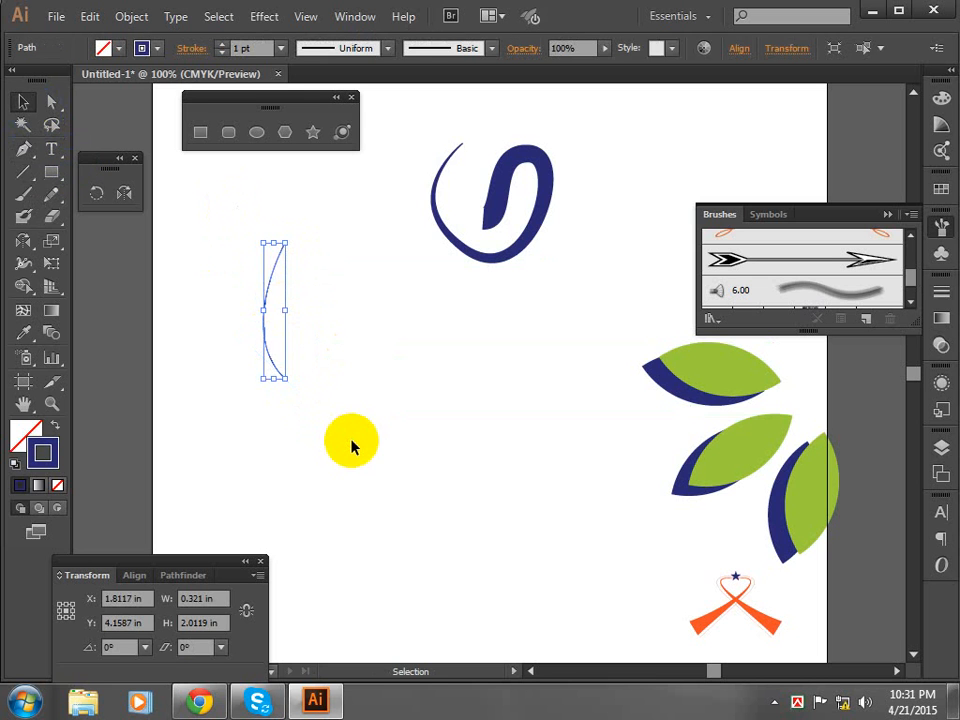
key("Delete")
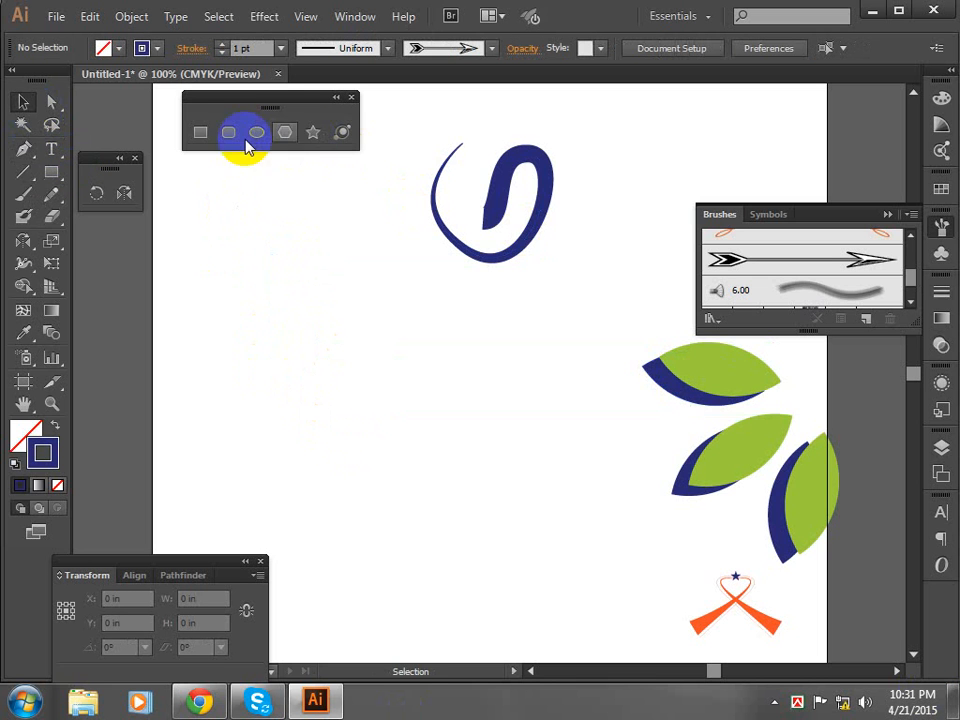
Draw an unfilled rectangle with a dark blue stroke, about 3.10 in wide and 1.20 in high, below the curled shape
left_click(200, 132)
mouse_move(219, 342)
left_mouse_down()
mouse_move(315, 407)
mouse_move(429, 424)
left_mouse_up()
left_click(23, 101)
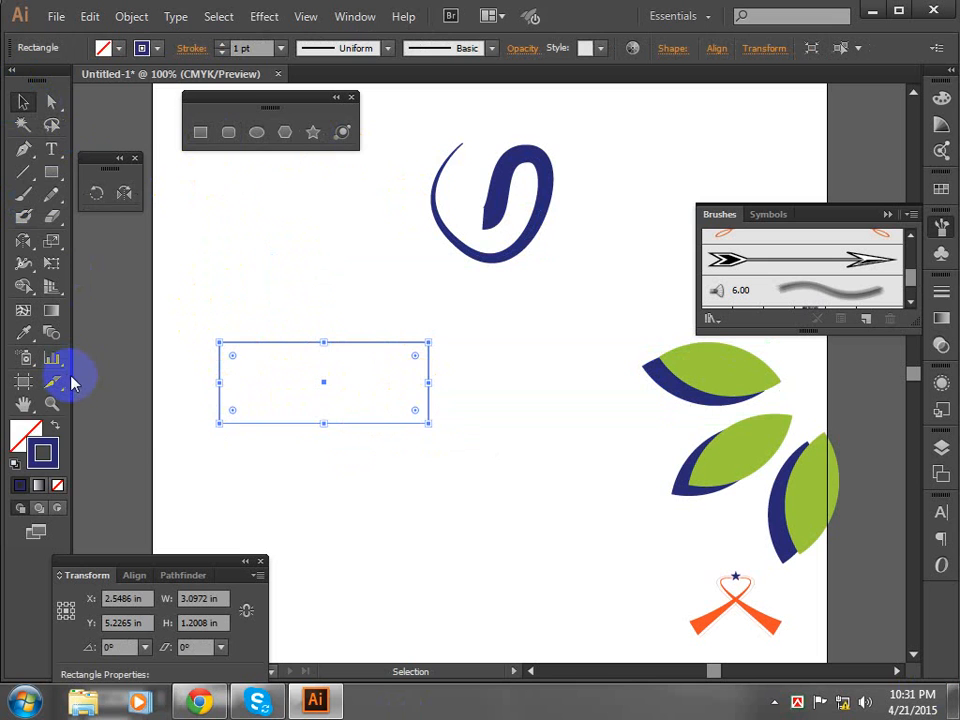
Swap the rectangle's fill and stroke so it has a dark blue fill and no outline
key("shift+x")
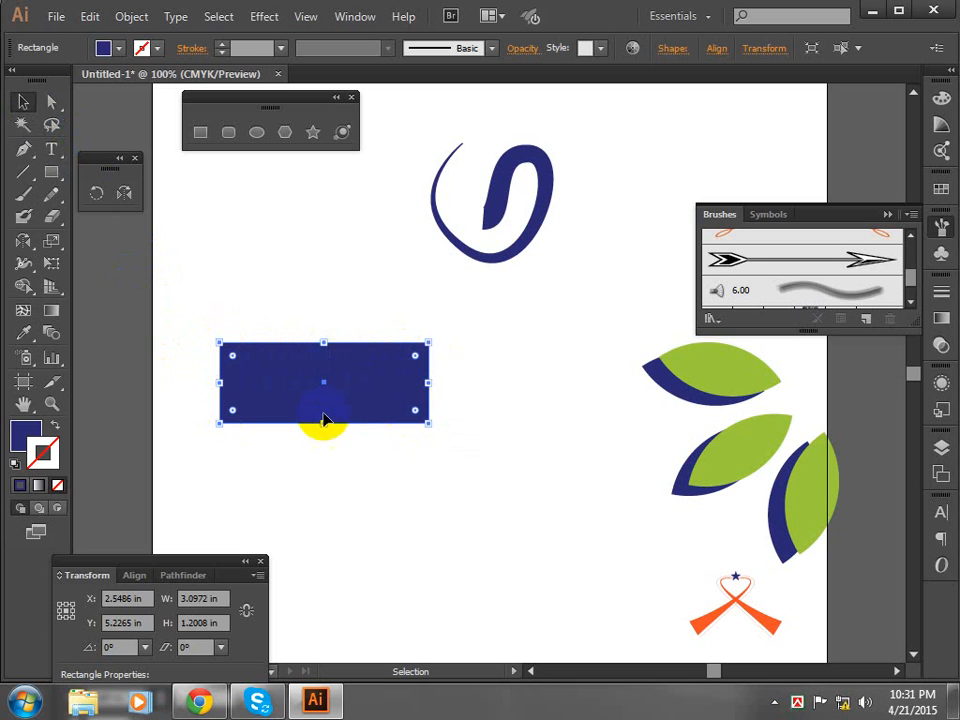
left_click(26, 99)
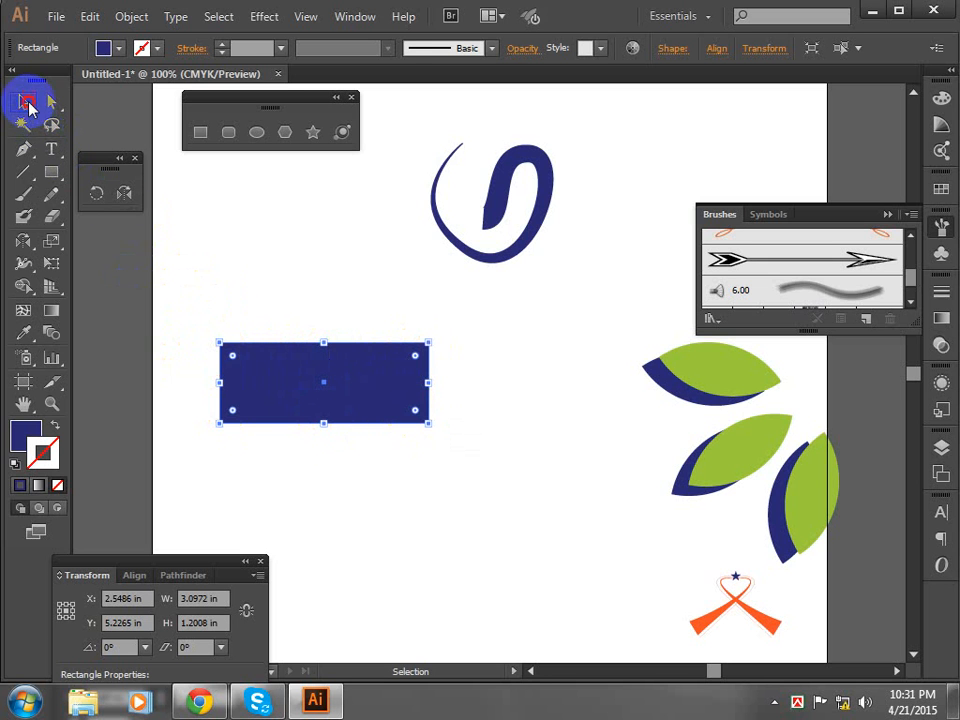
left_click(191, 221)
left_click(226, 349)
Round the rectangle's upper-left and lower-right corners to a 1.2 in radius using live corners
left_click(51, 102)
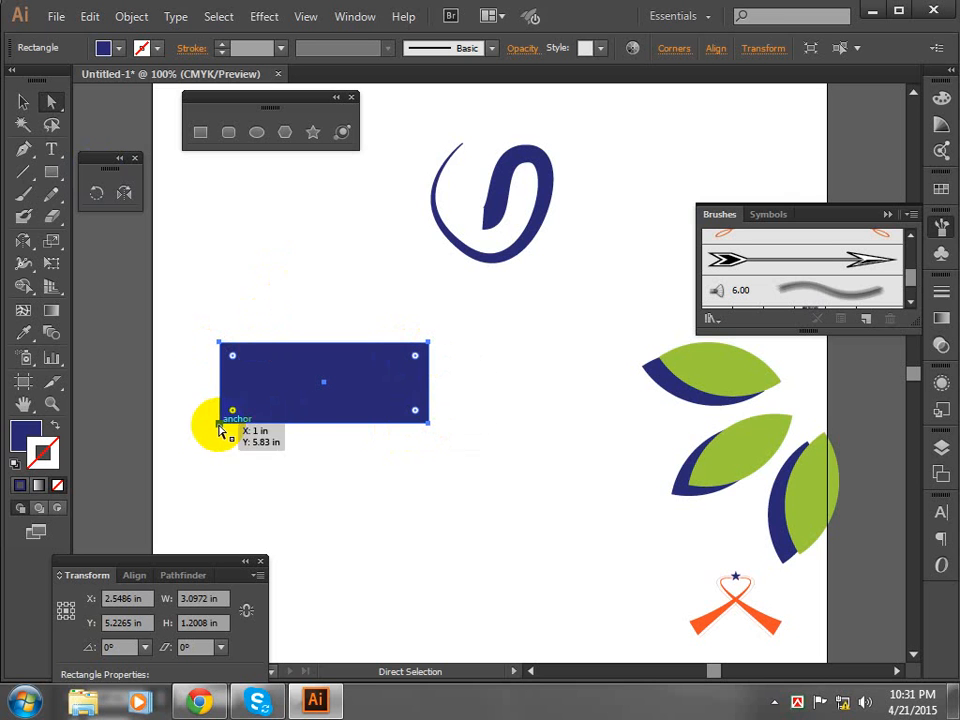
left_click(220, 267)
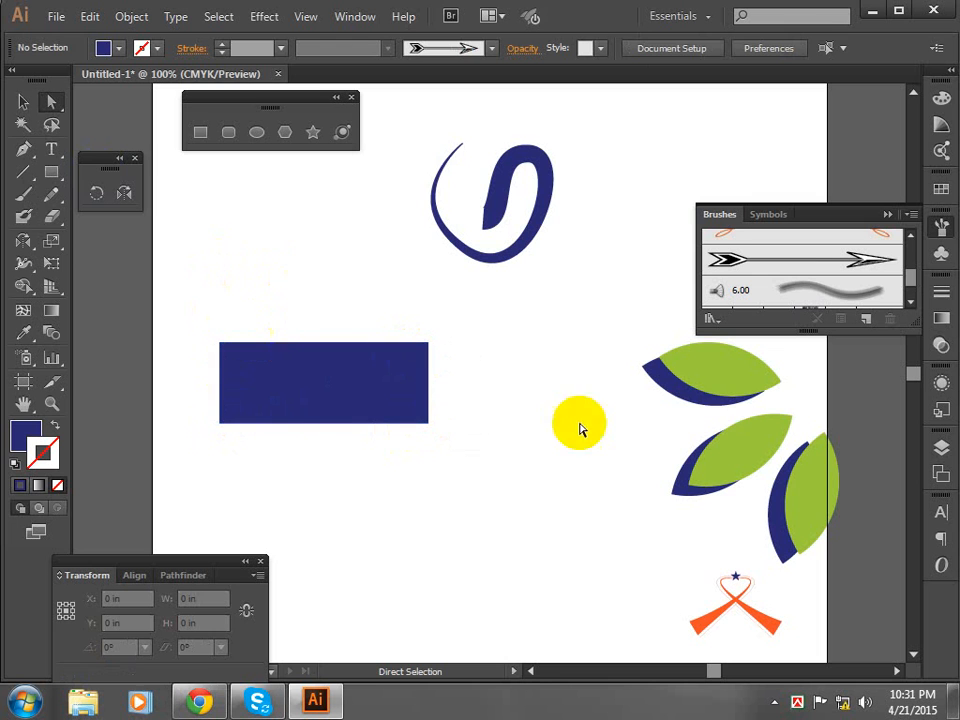
left_click_drag(206, 308, 315, 453)
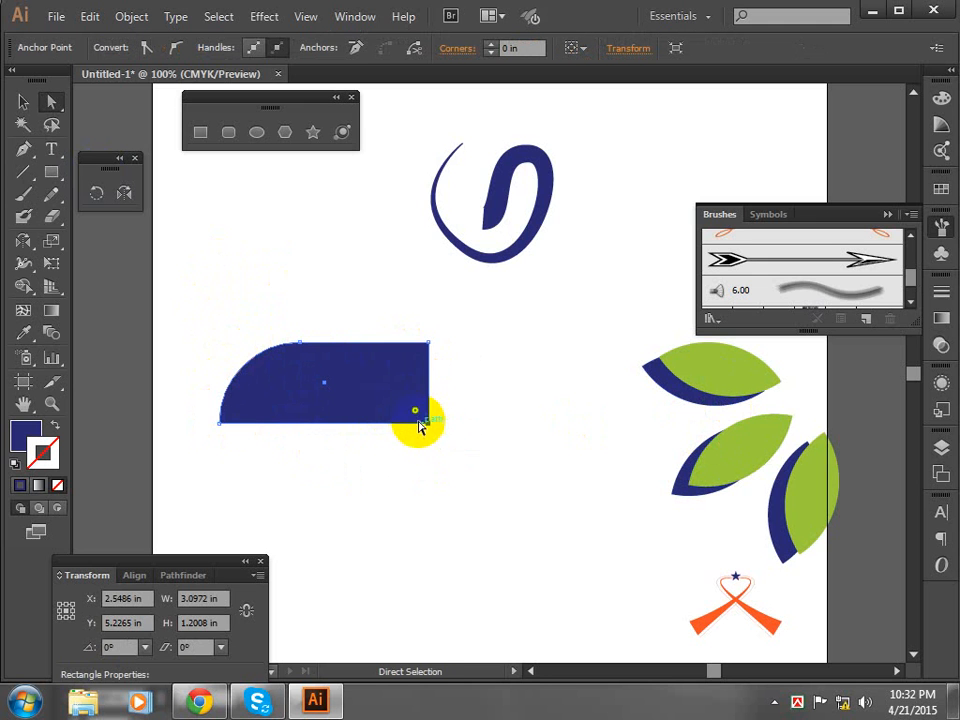
left_click(424, 421)
left_click_drag(418, 418, 306, 281)
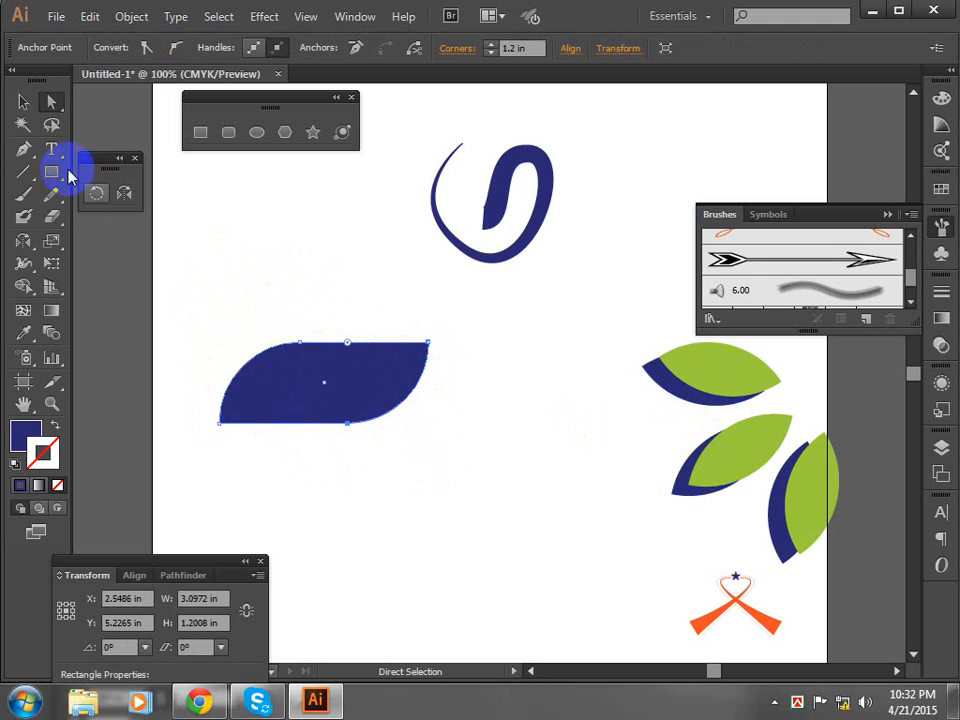
Narrow the rounded shape into a pointed leaf and place it just above and beside the green leaves
left_click(23, 101)
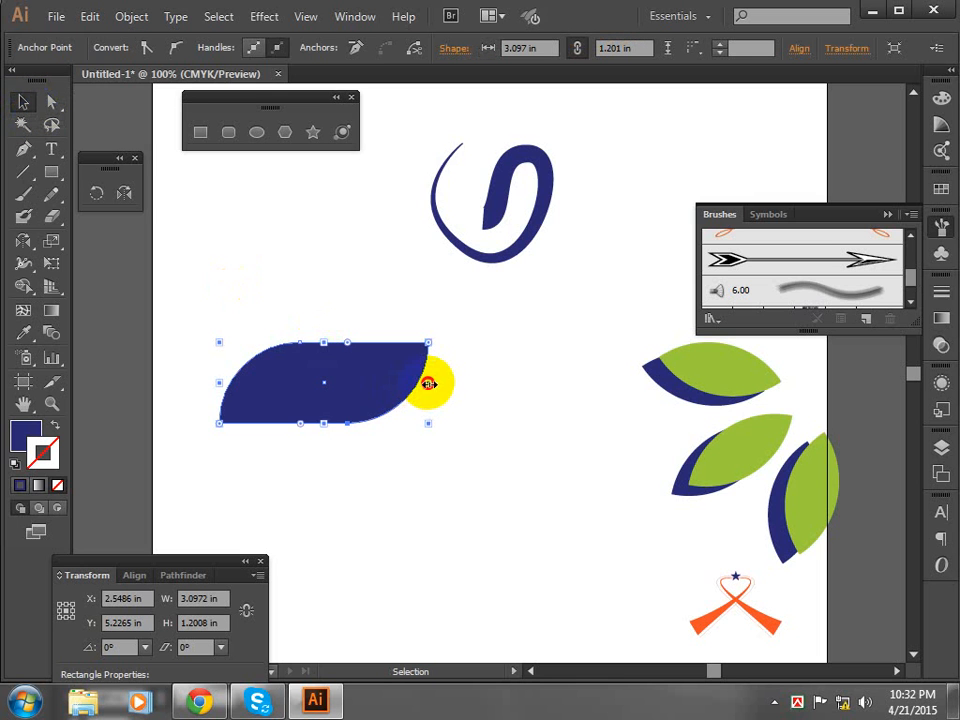
left_click_drag(428, 383, 590, 342)
left_click(347, 381)
left_click(584, 482)
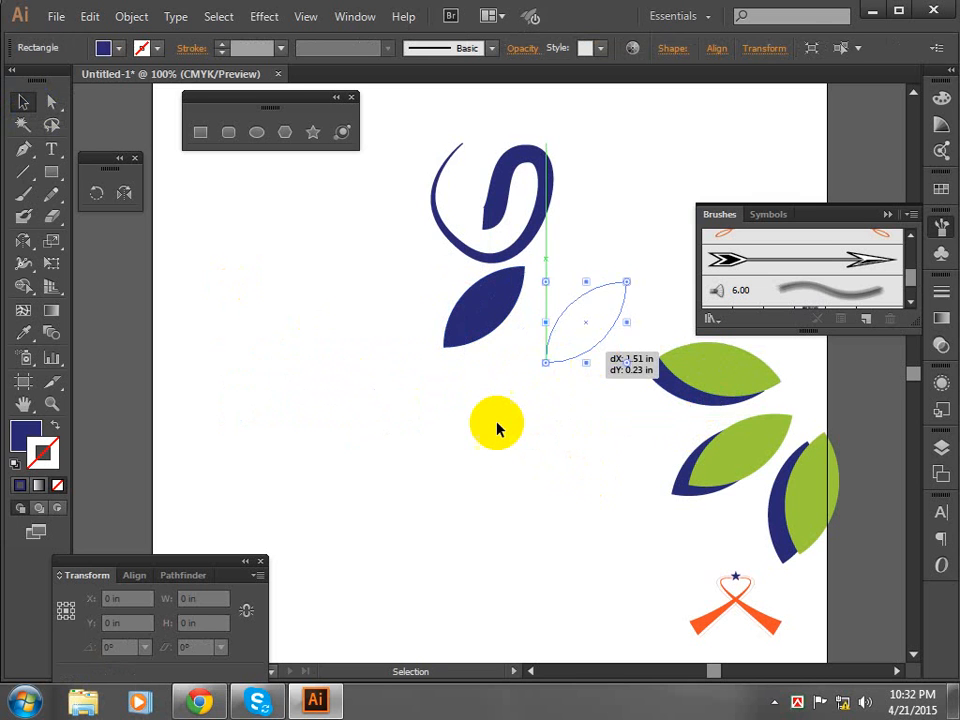
left_click(497, 428)
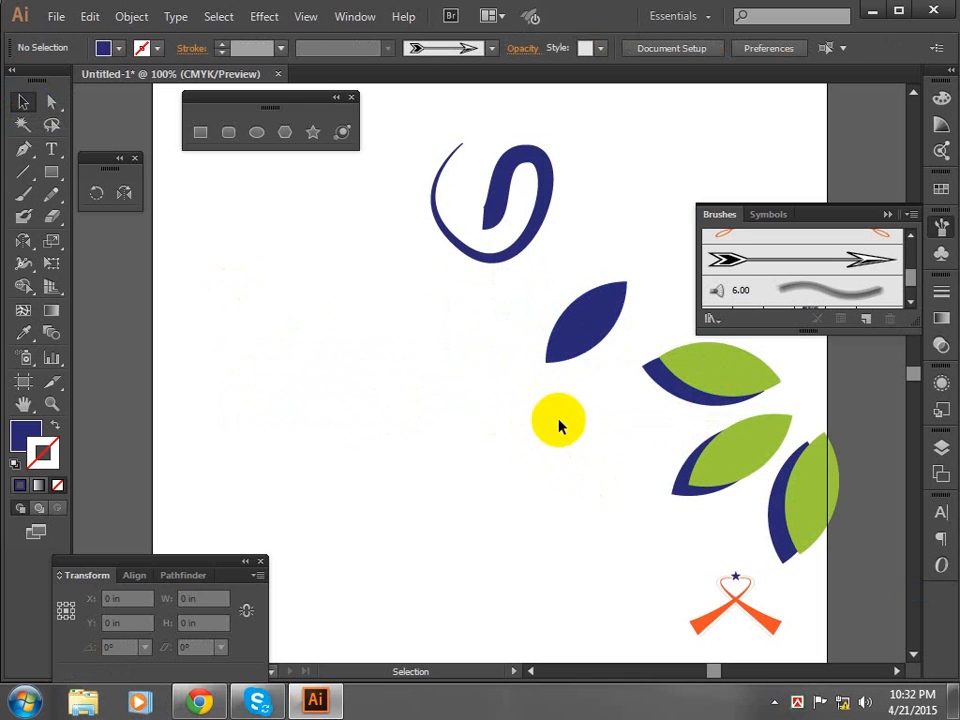
Add a line of large point text reading "rhyrhyhyrhry" below and left of the curled shape
left_click(18, 194)
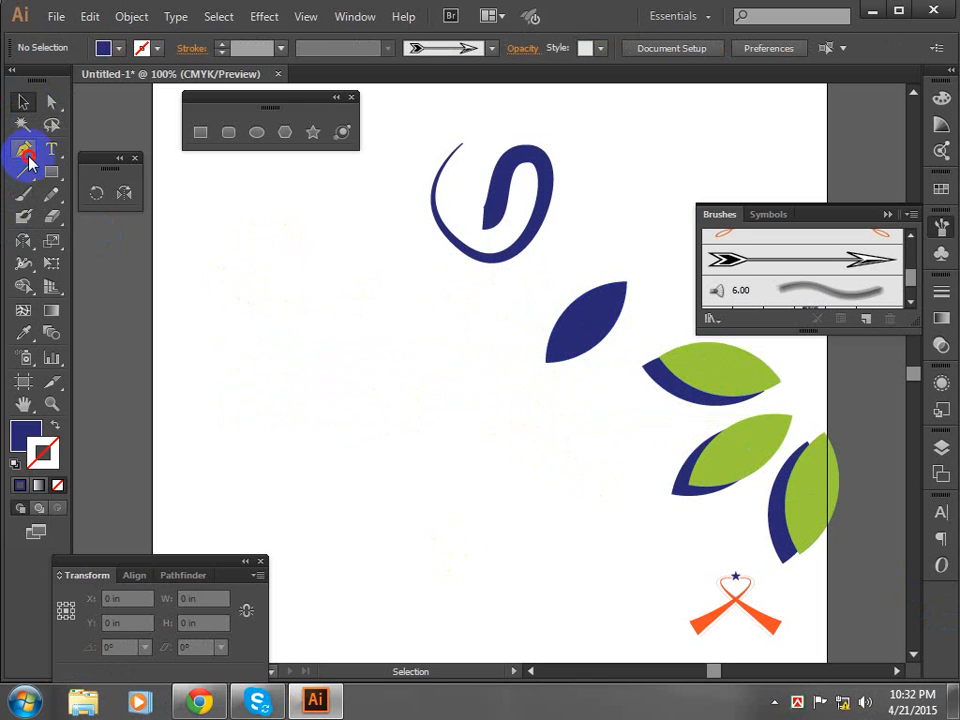
left_click(26, 153)
left_click(55, 152)
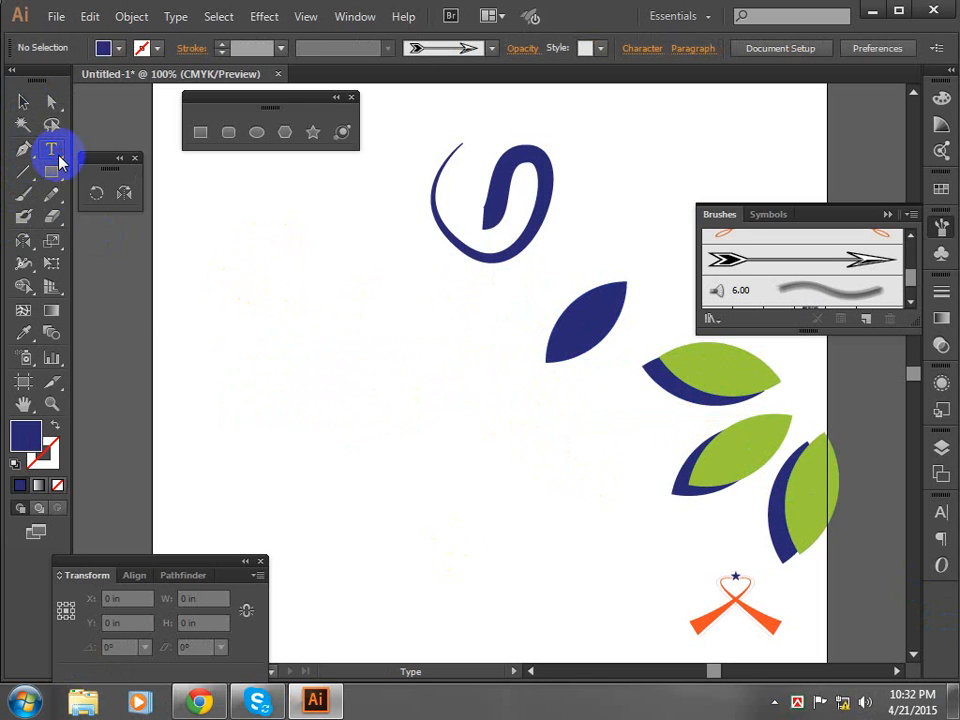
left_click(199, 314)
type("rhyrhyhyrhry")
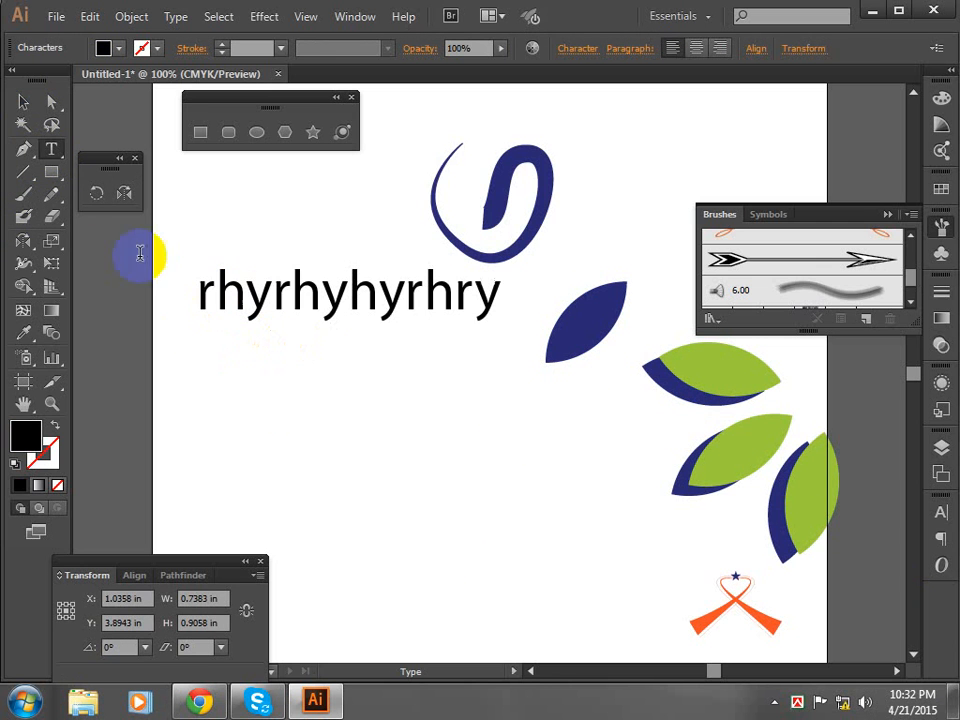
left_click(21, 100)
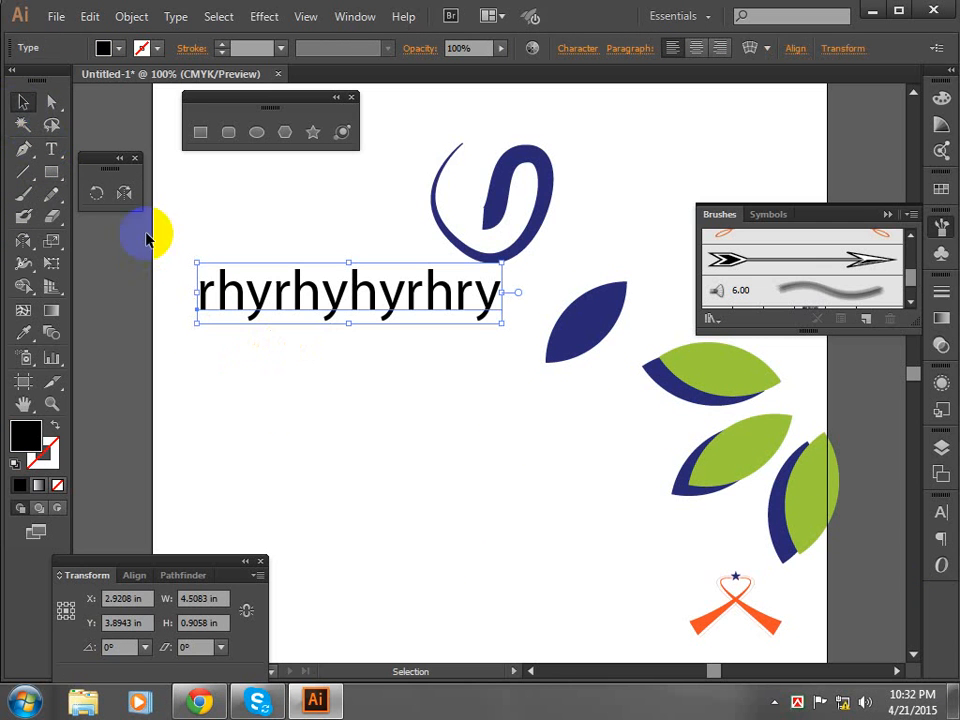
left_click(258, 490)
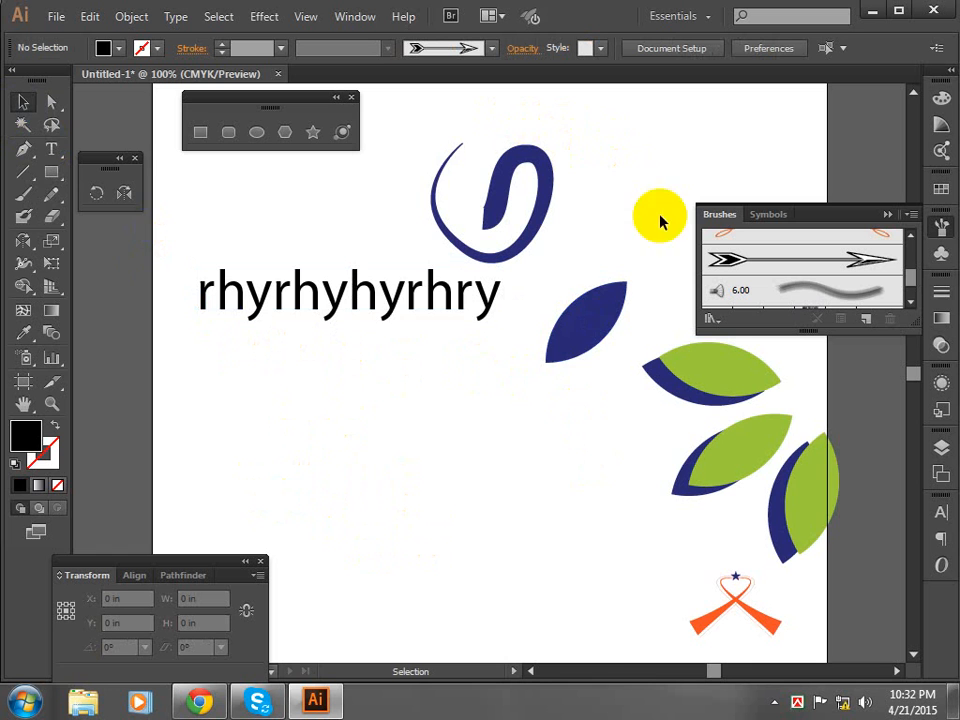
Move the text "rhyrhyhyrhry" above the curled shape near the top of the artboard
left_click_drag(529, 370, 489, 390)
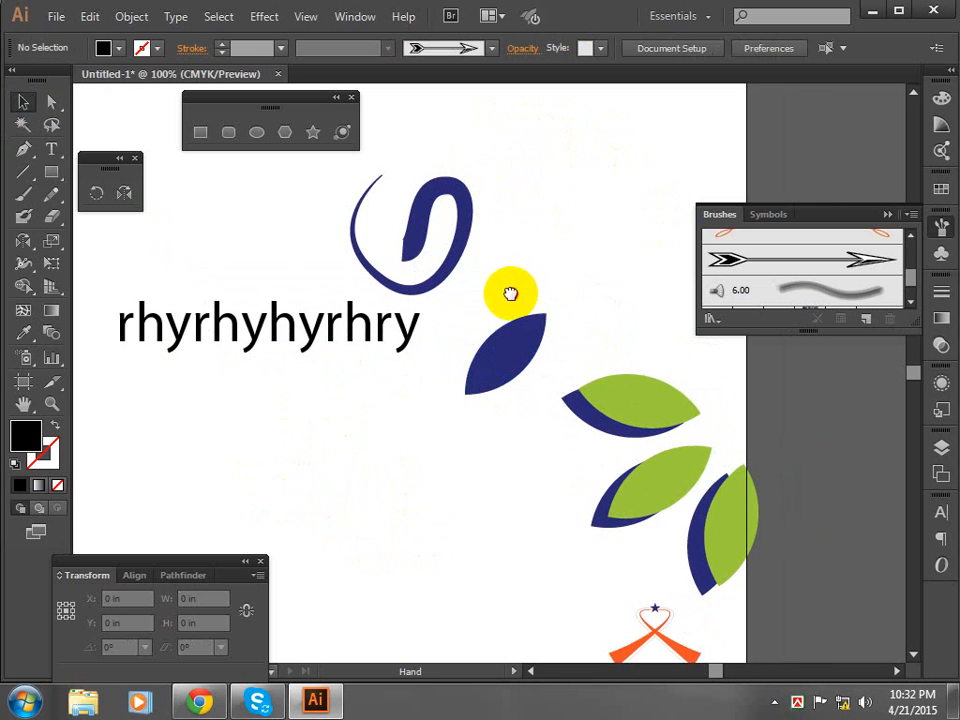
left_click_drag(510, 291, 583, 321)
left_click_drag(392, 358, 552, 163)
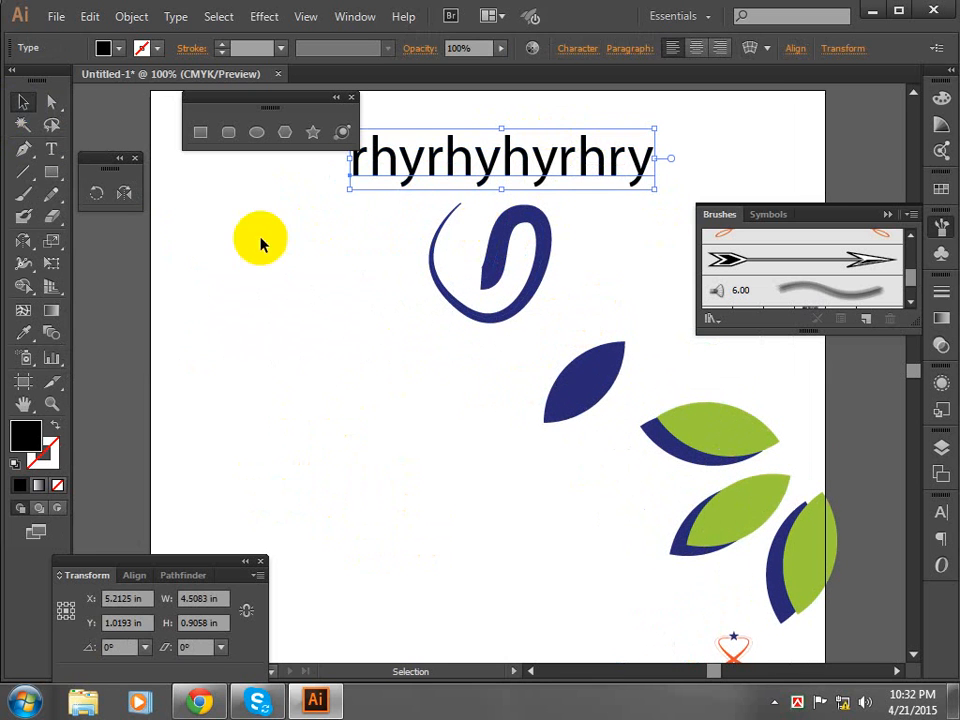
right_click(499, 175)
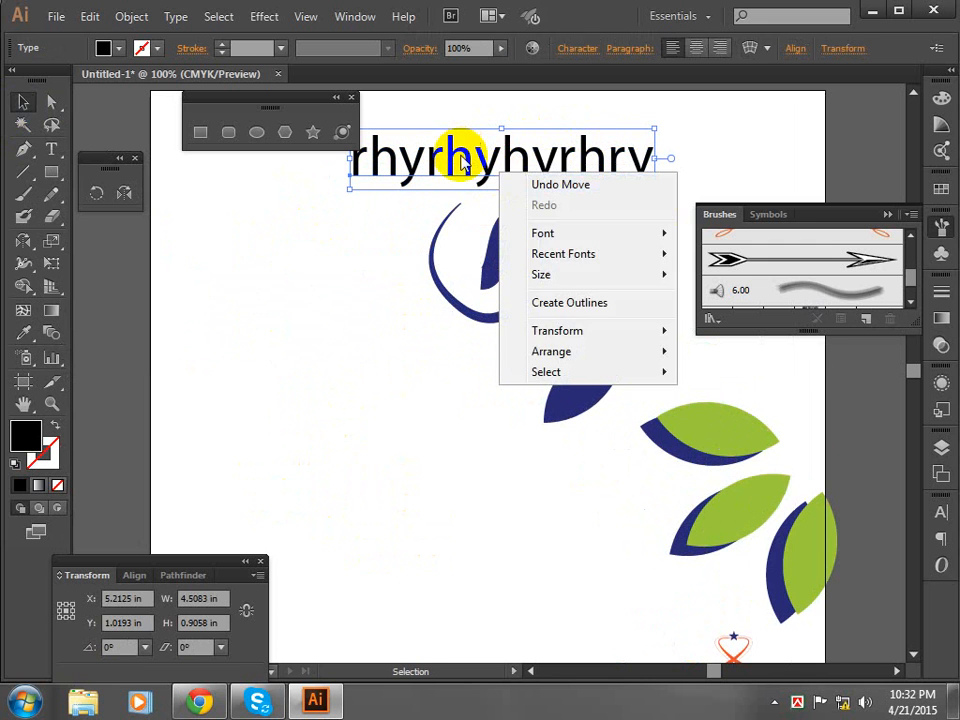
left_click(462, 165)
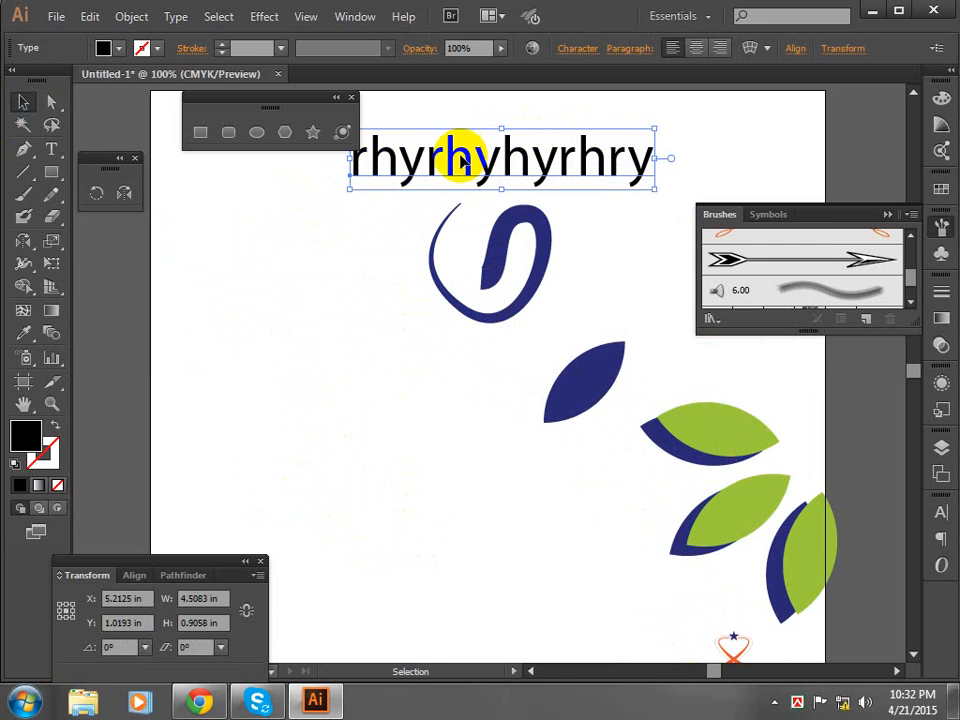
Try to make an art brush directly from the live text
left_click(948, 229)
left_click(945, 228)
mouse_move(540, 161)
left_mouse_down()
mouse_move(766, 268)
mouse_move(760, 260)
left_mouse_up()
left_click(420, 395)
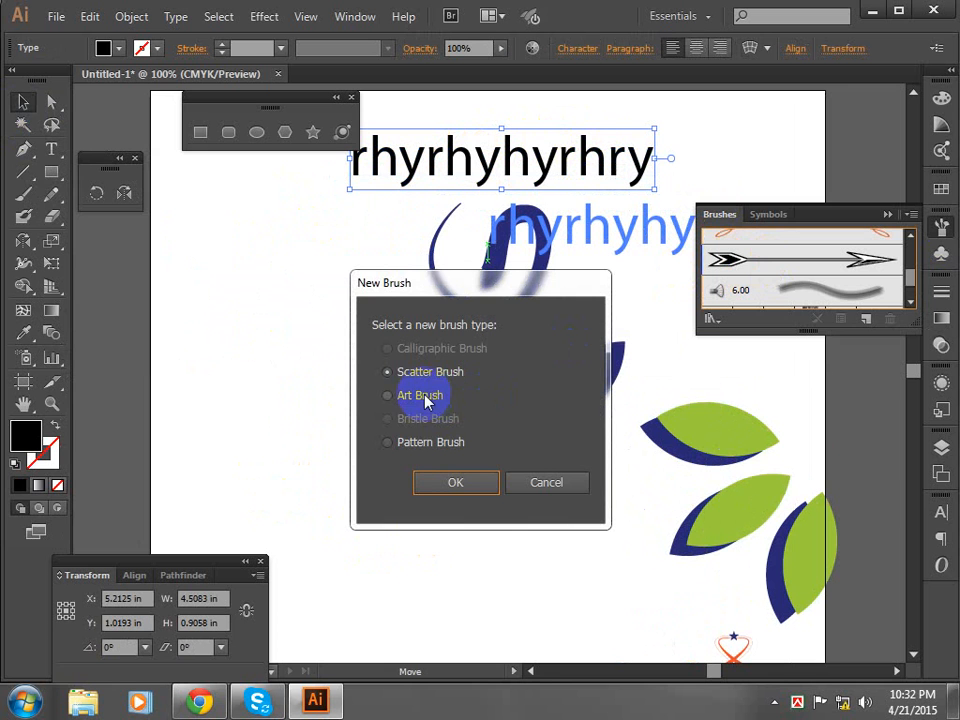
left_click(456, 482)
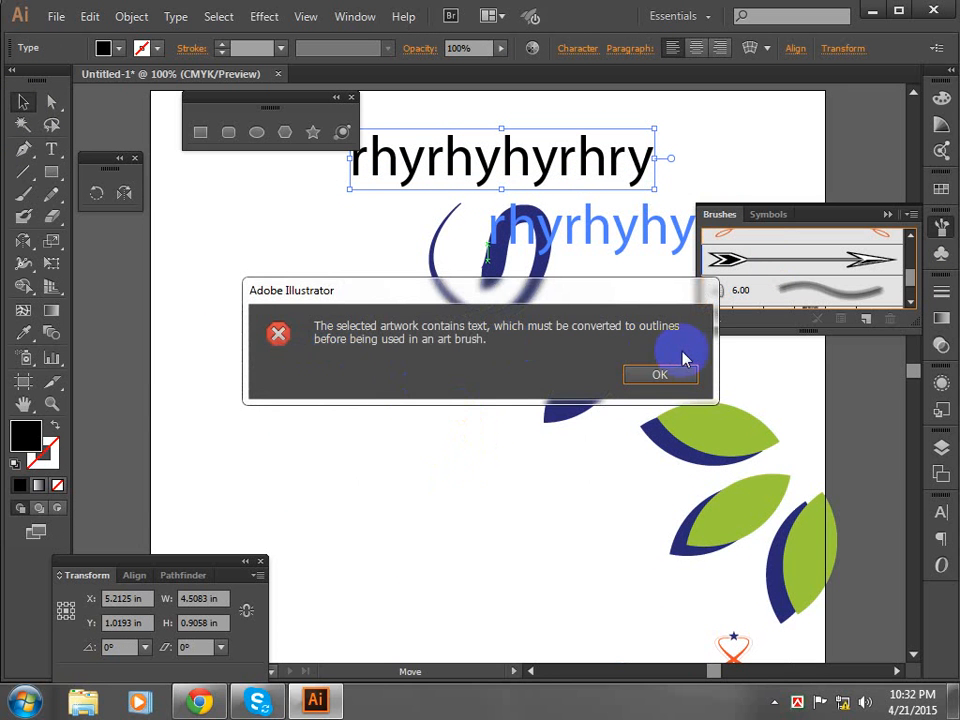
left_click(661, 383)
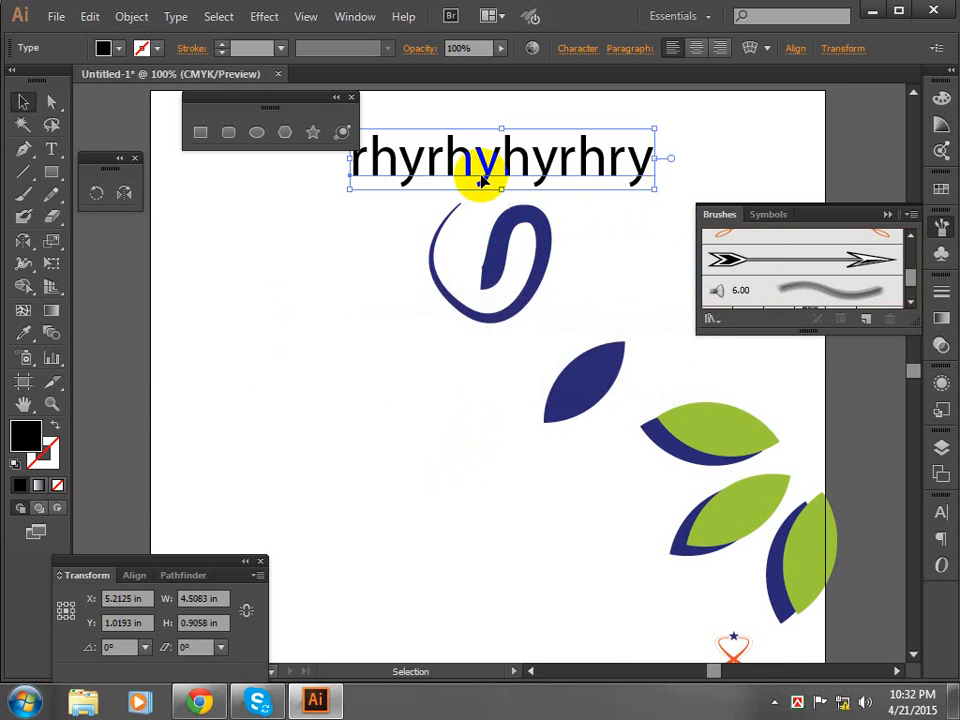
Convert the text to outlines and start a new art brush from the outlined lettering
right_click(478, 168)
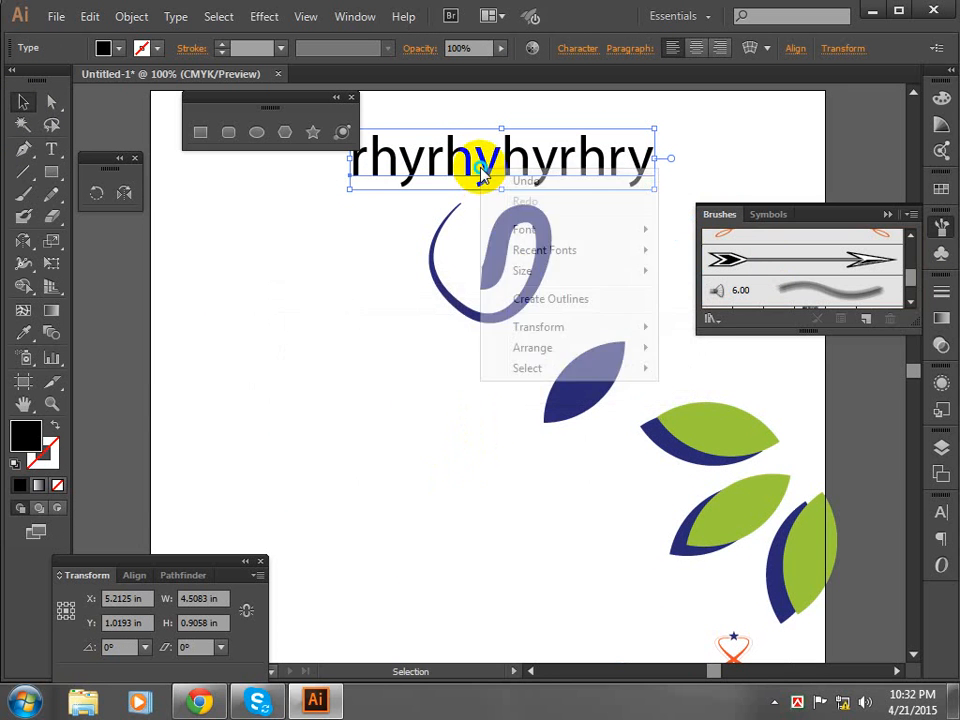
left_click(527, 302)
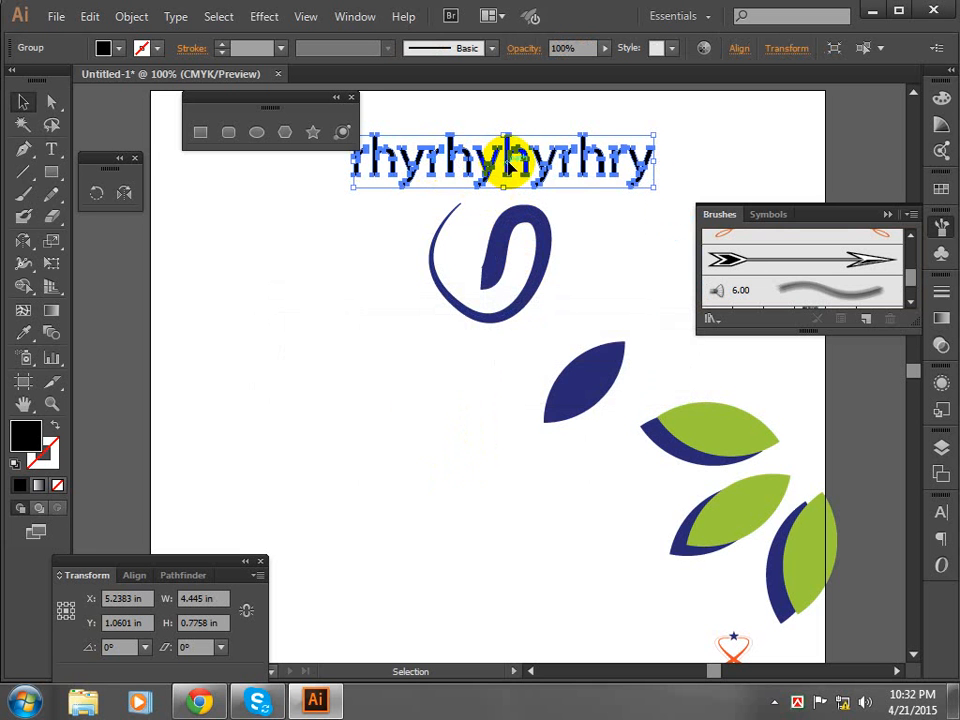
left_click_drag(507, 166, 730, 286)
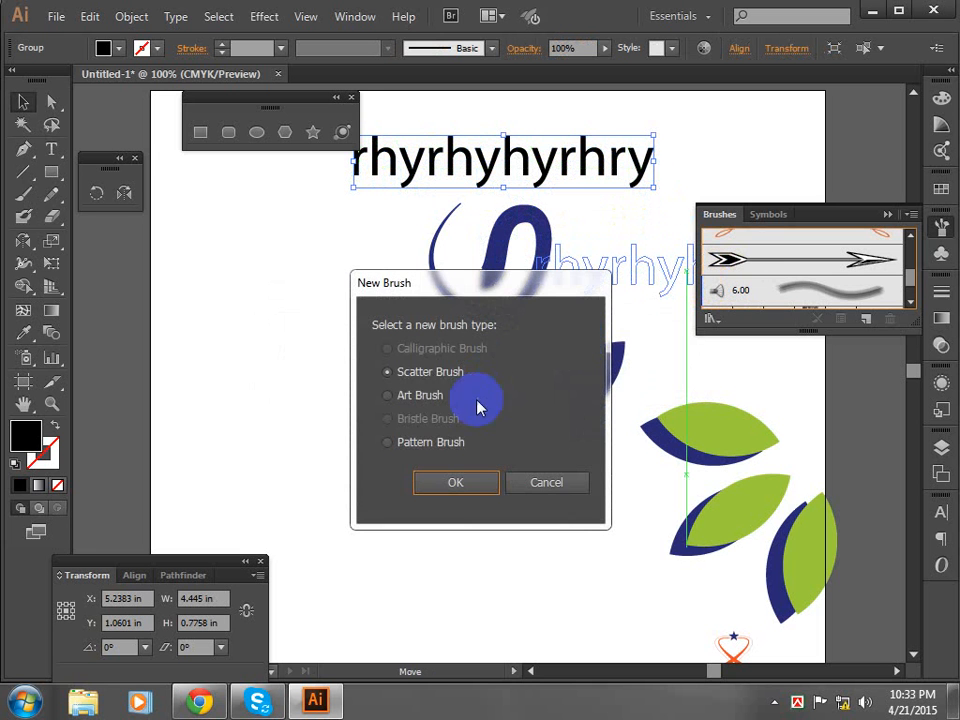
left_click(421, 396)
left_click(458, 484)
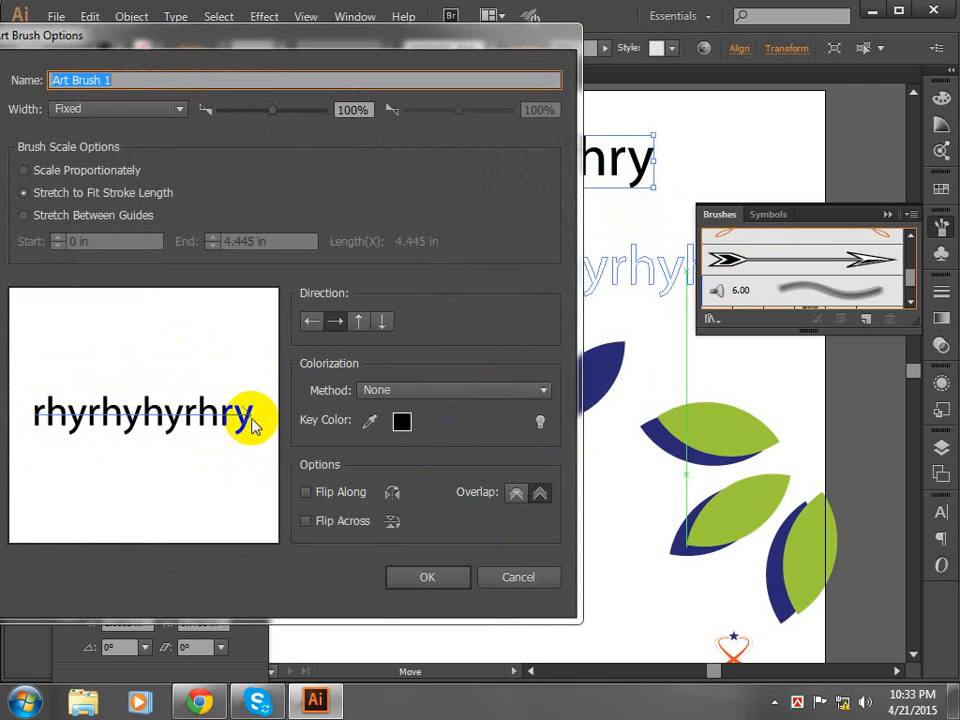
Create the lettering art brush with its stroke direction running left to right
left_click(344, 328)
left_click(355, 322)
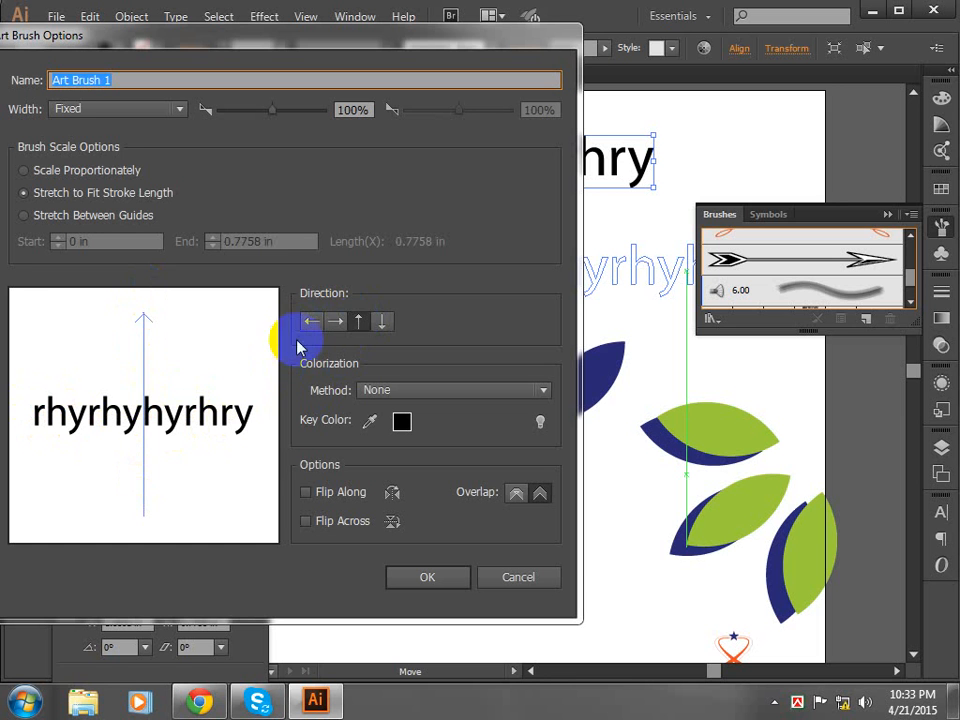
left_click(334, 323)
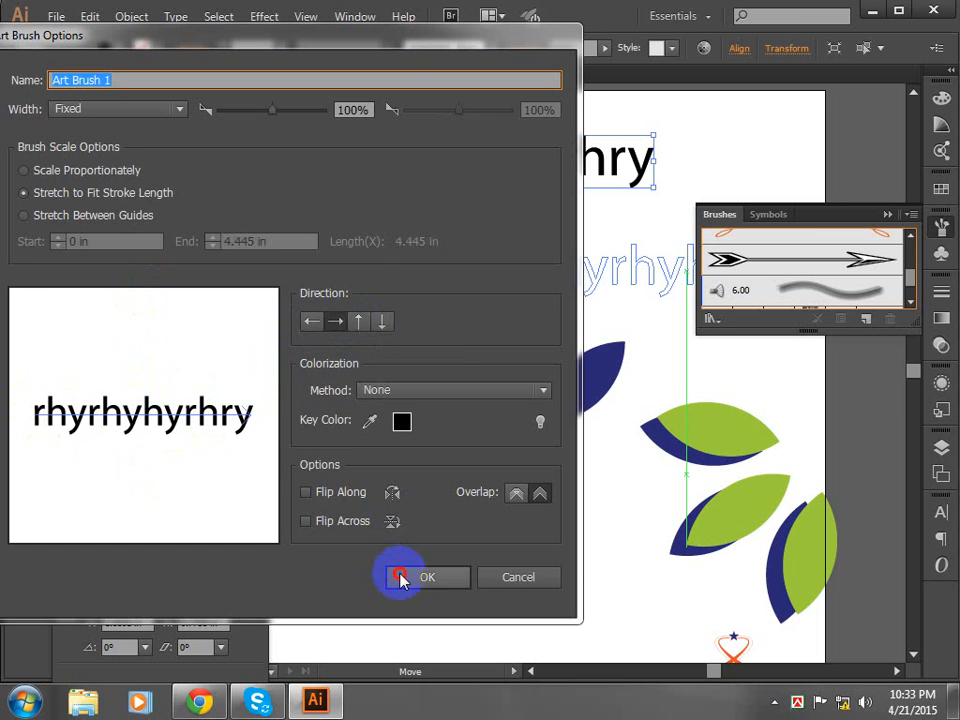
left_click(403, 575)
left_click(409, 370)
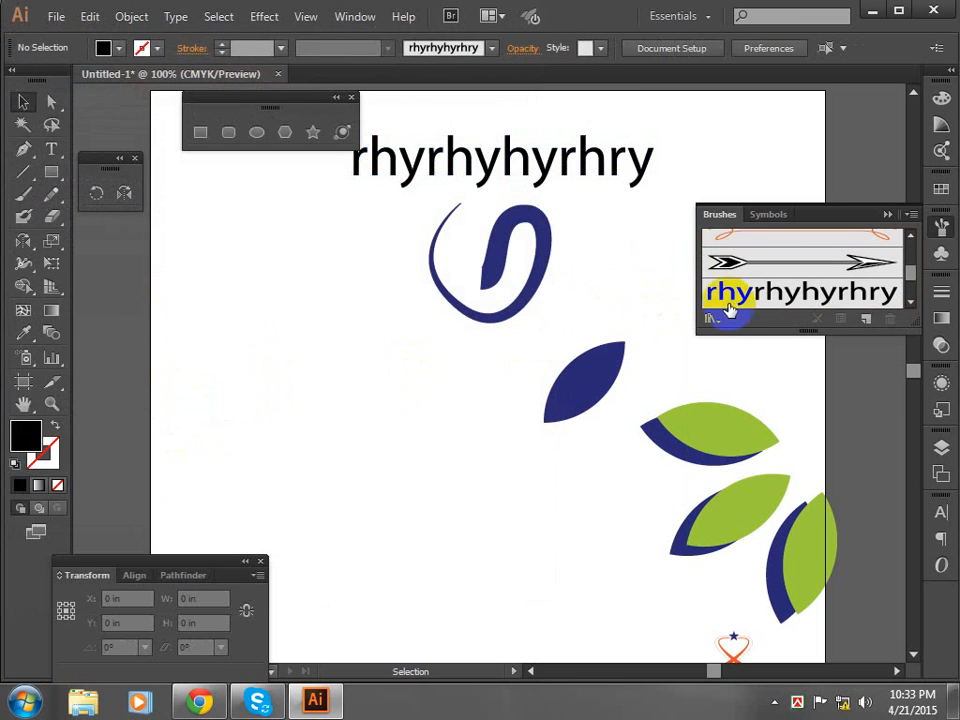
Draw an open curve about 0.99 in wide and 2.33 in high left of the curled shape, with a black stroke and no fill
left_click(24, 149)
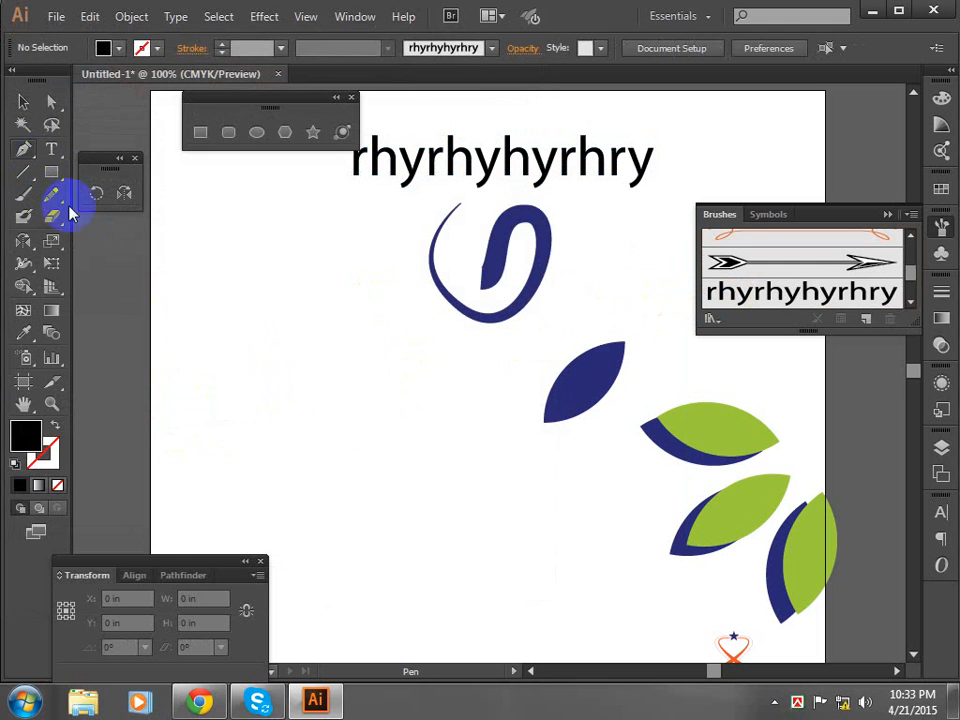
left_click(291, 438)
mouse_move(333, 298)
left_mouse_down()
mouse_move(399, 302)
mouse_move(452, 332)
mouse_move(449, 305)
mouse_move(462, 306)
mouse_move(333, 305)
mouse_move(331, 285)
left_mouse_up()
left_click(58, 430)
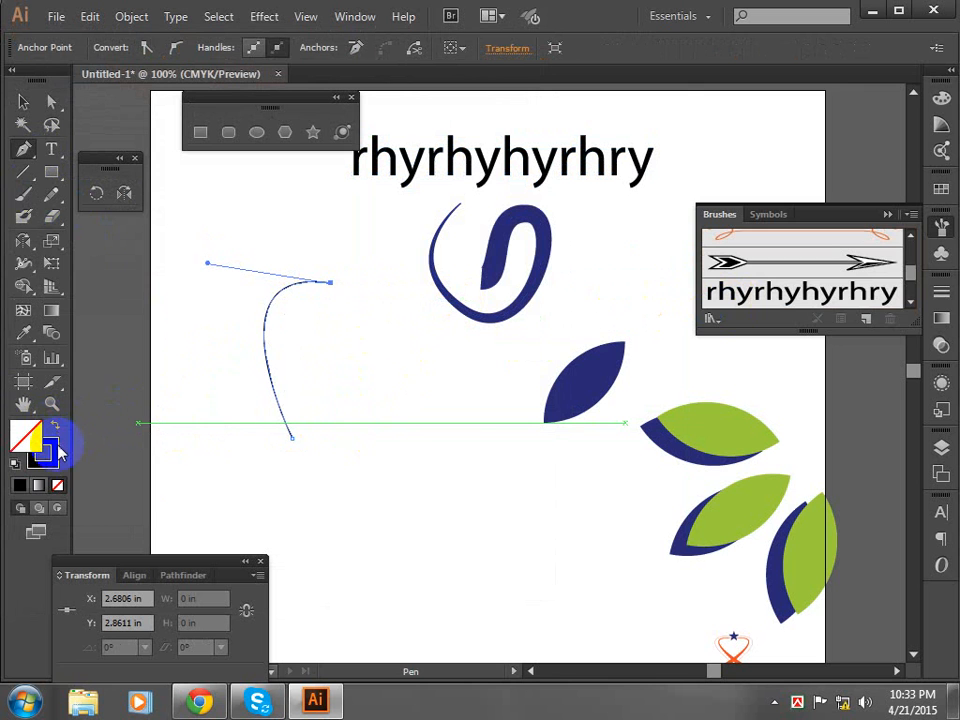
left_click(58, 445)
left_click(287, 440)
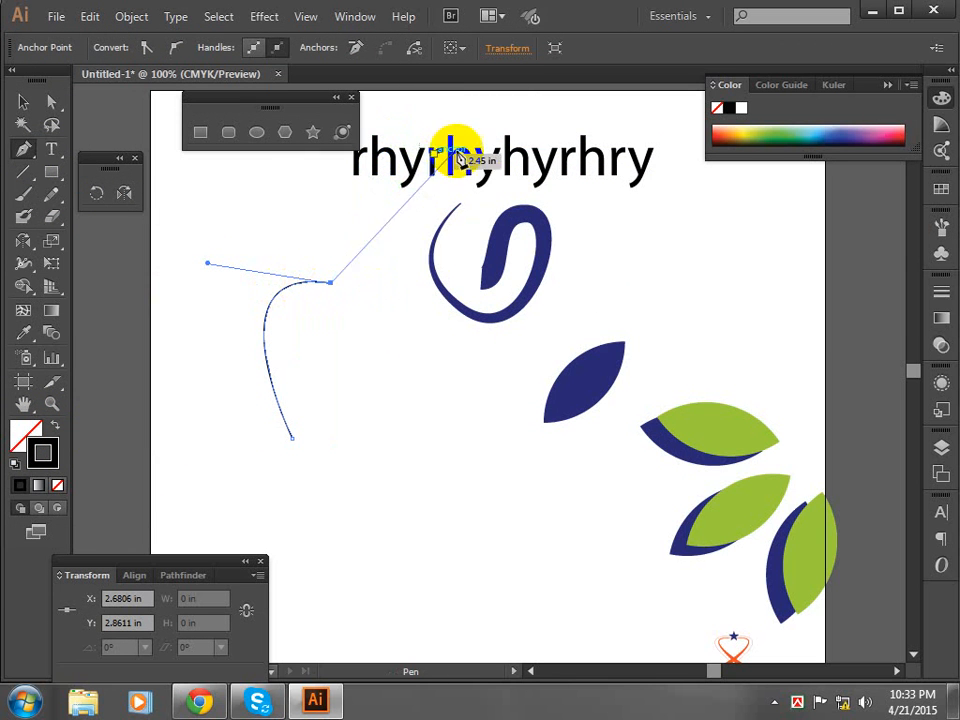
Apply the "rhyrhyhyrhry" art brush to the new curve and deselect it
left_click(933, 232)
left_click(777, 292)
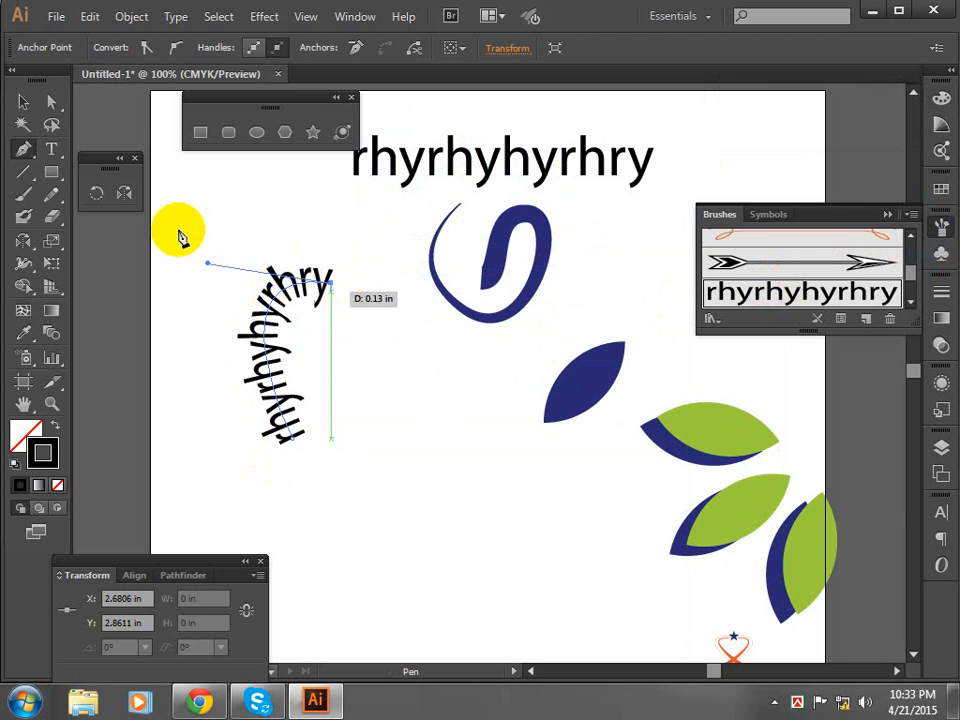
left_click(24, 104)
left_click(161, 302)
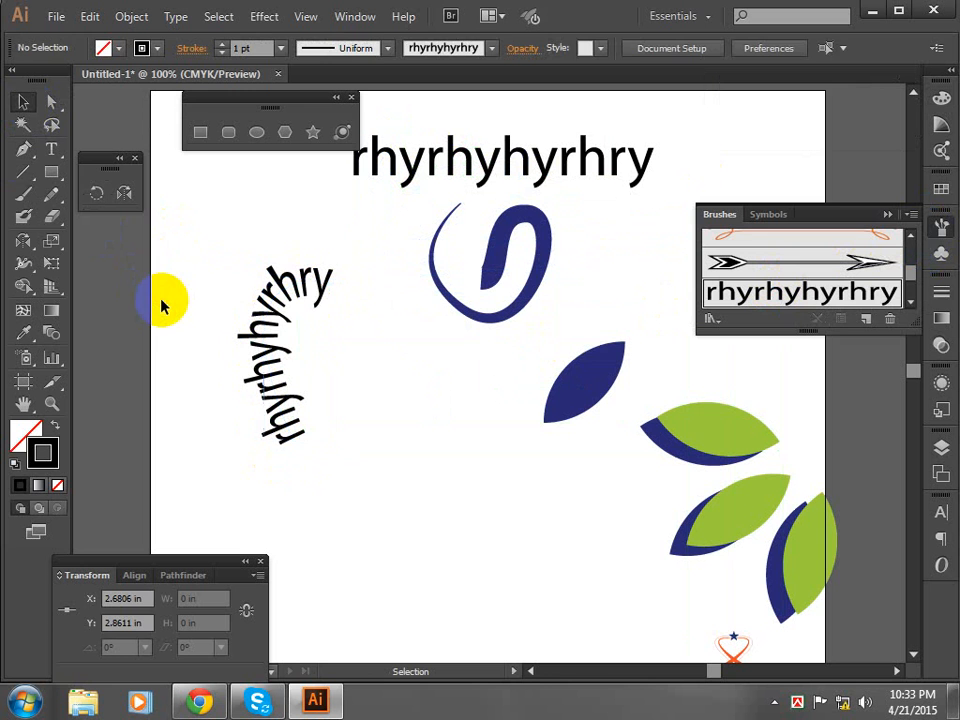
Adjust the lettering curve's stroke width near its upper end and upper bend with the Width tool, and deselect it
left_click(303, 292)
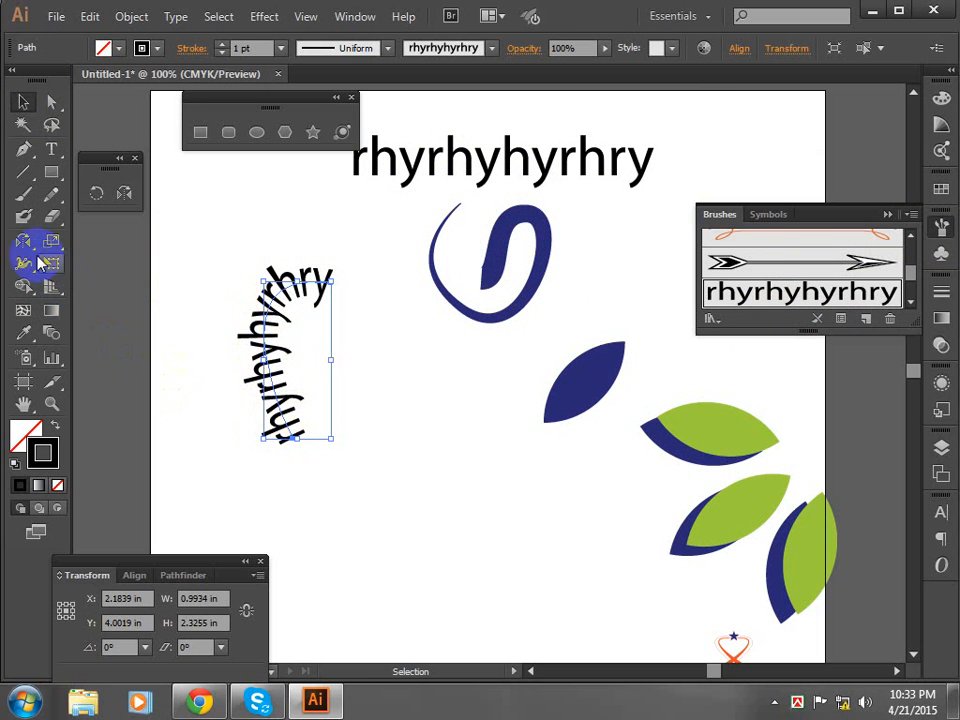
left_click(25, 265)
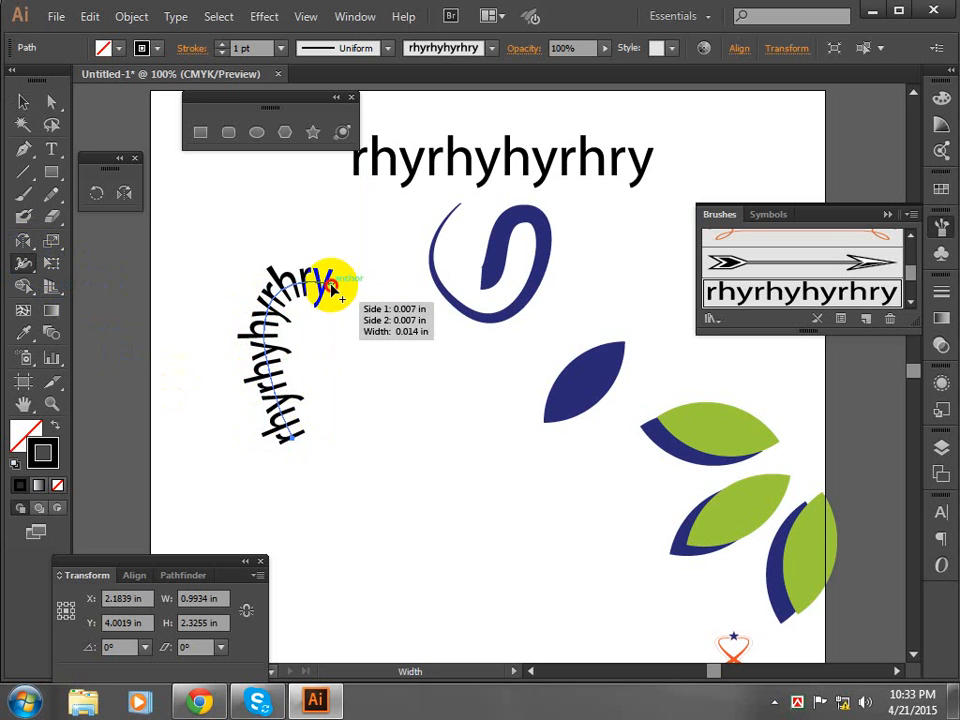
left_click_drag(330, 287, 324, 313)
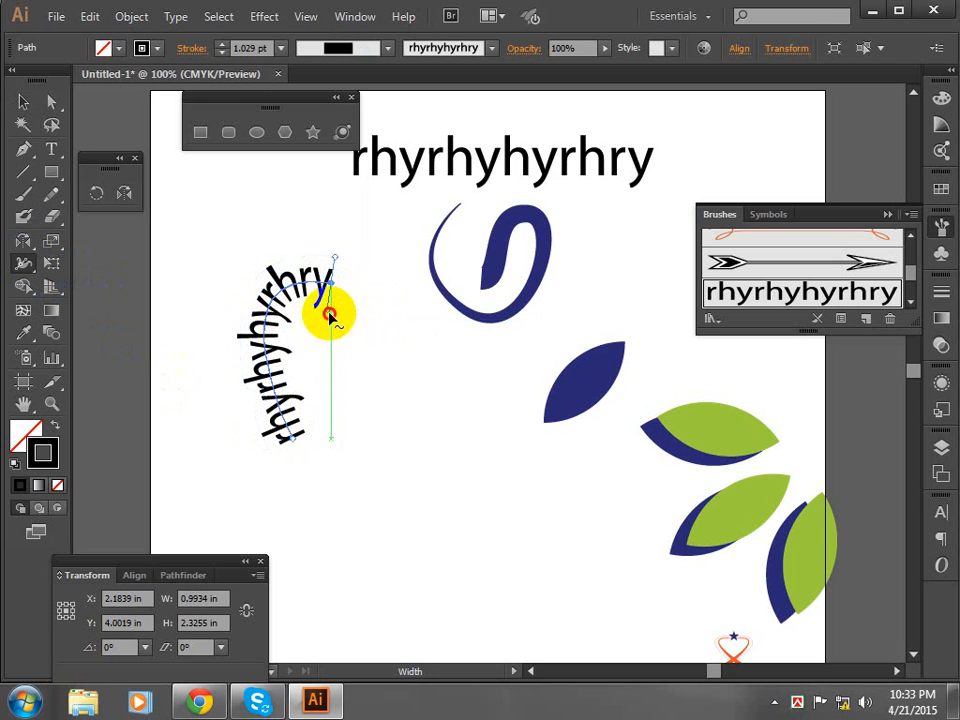
left_click_drag(327, 295, 272, 314)
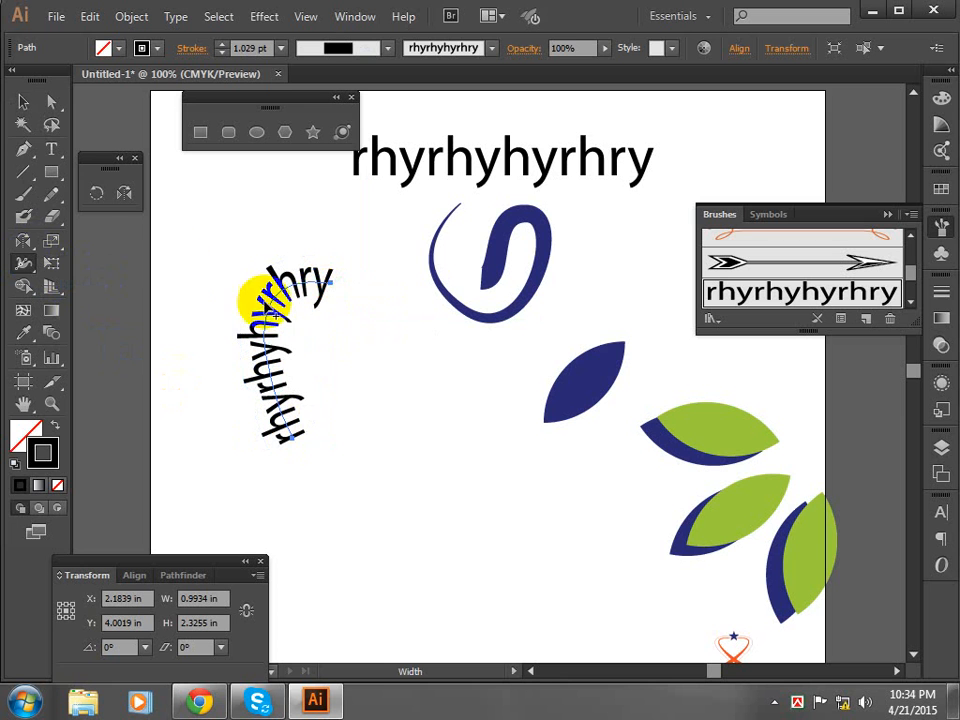
left_click(22, 102)
left_click(156, 246)
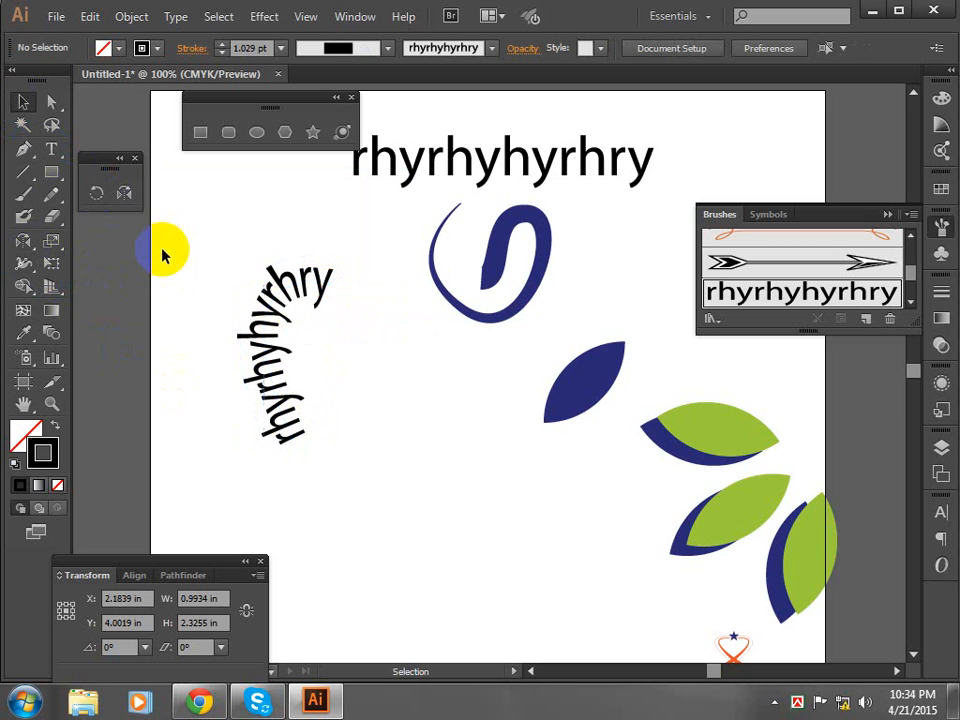
Shift the lettering curve slightly down and right, and try the elliptical, triangular and Width Profile 5 stroke profiles on it
left_click(262, 294)
left_click_drag(268, 298, 283, 327)
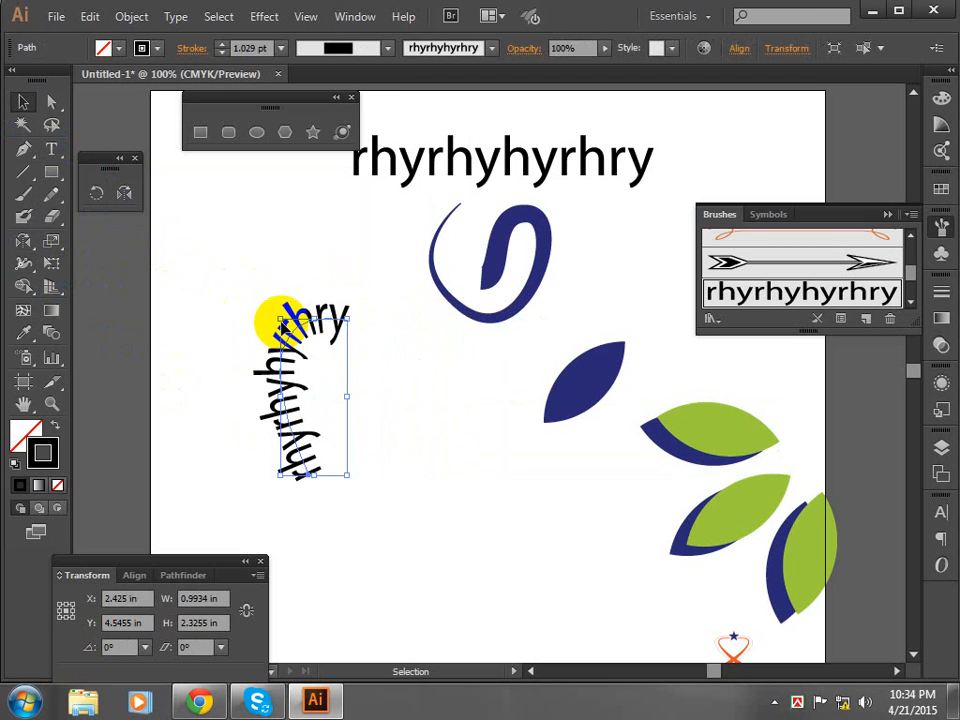
left_click(386, 48)
left_click(348, 115)
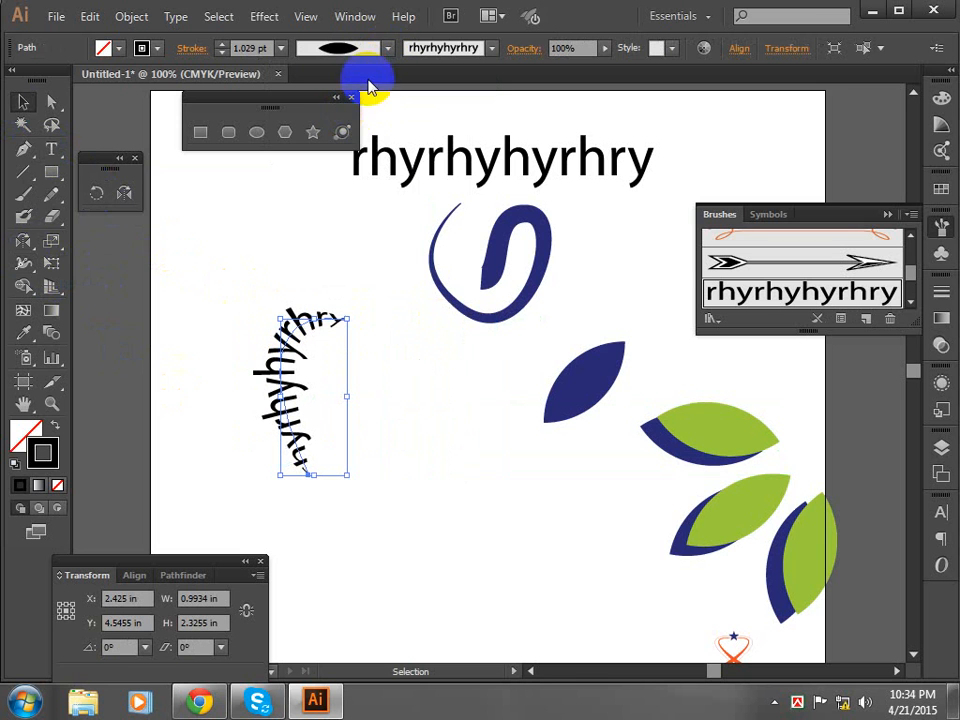
left_click(385, 50)
left_click(336, 211)
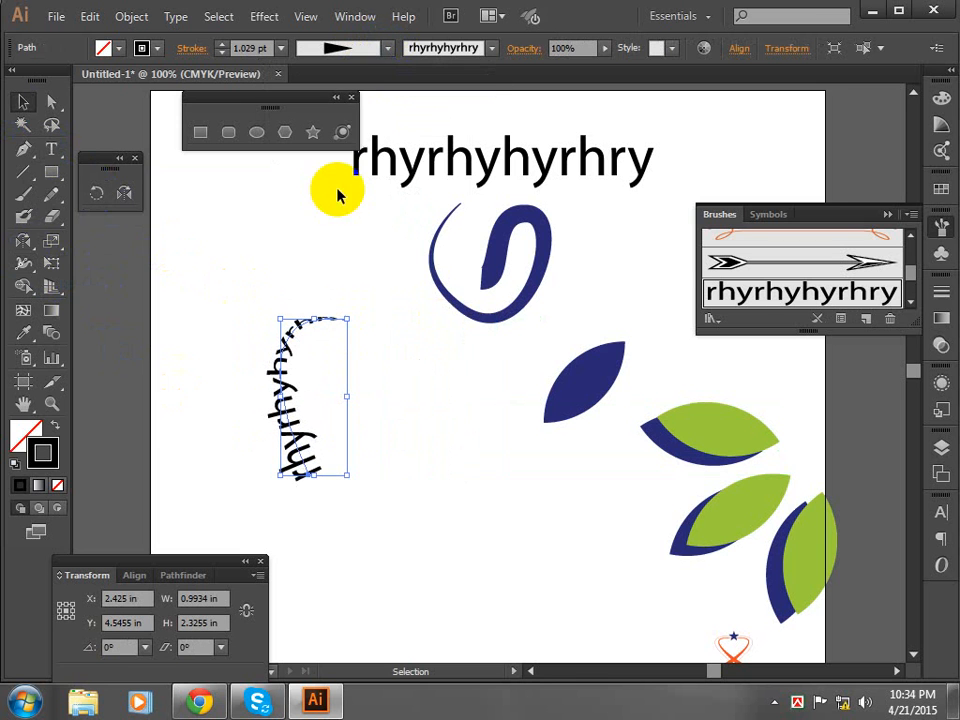
left_click(386, 50)
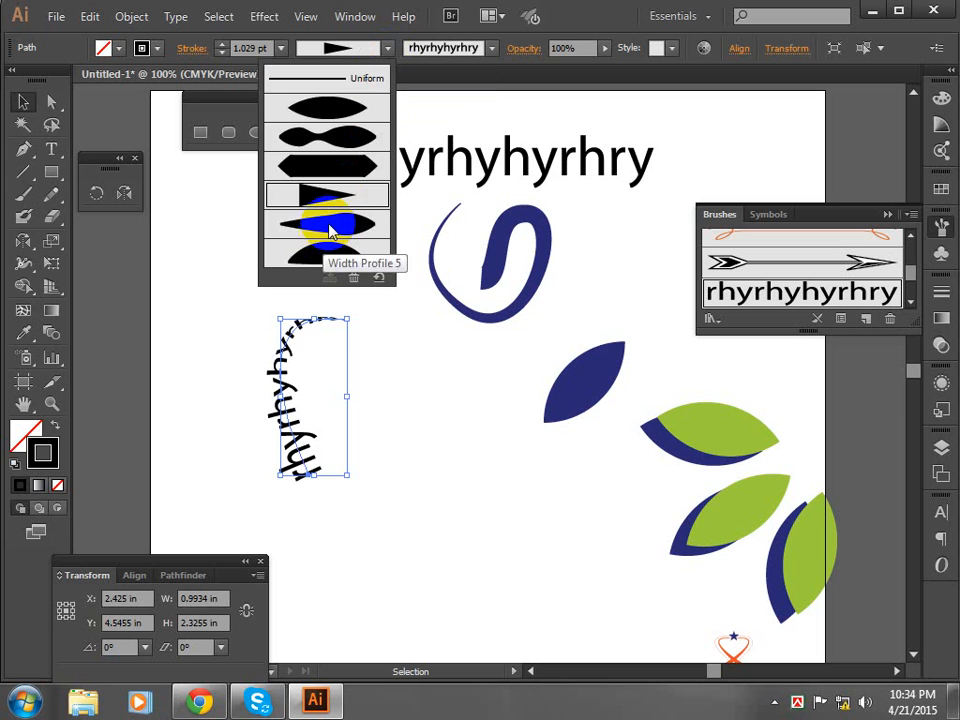
left_click(332, 230)
left_click(330, 232)
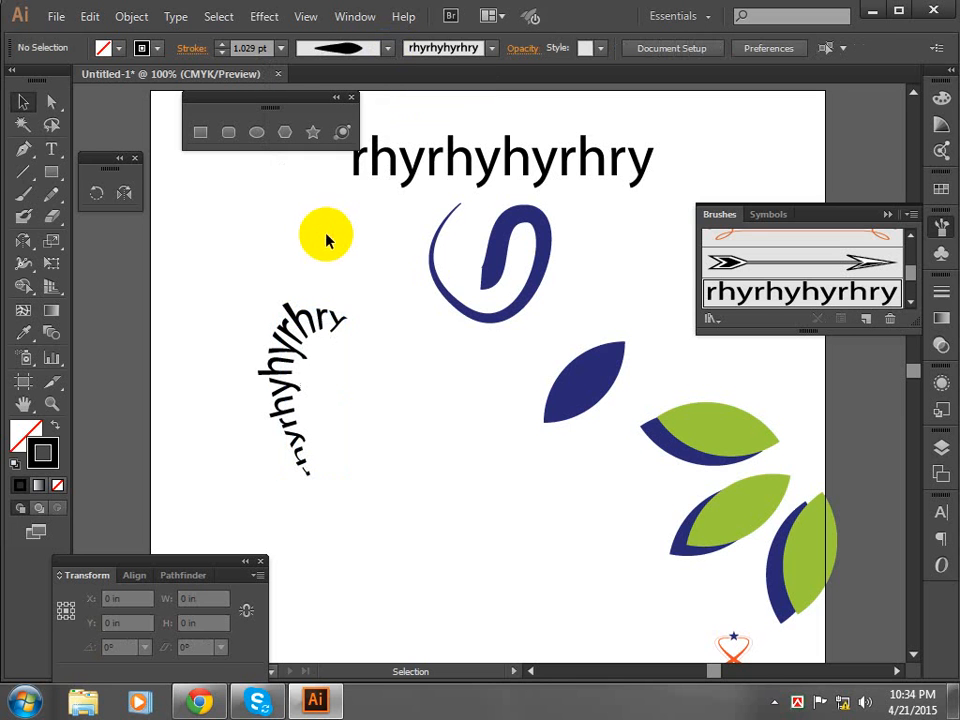
Reset the lettering curve's width profile to Uniform and delete the curve
left_click(350, 307)
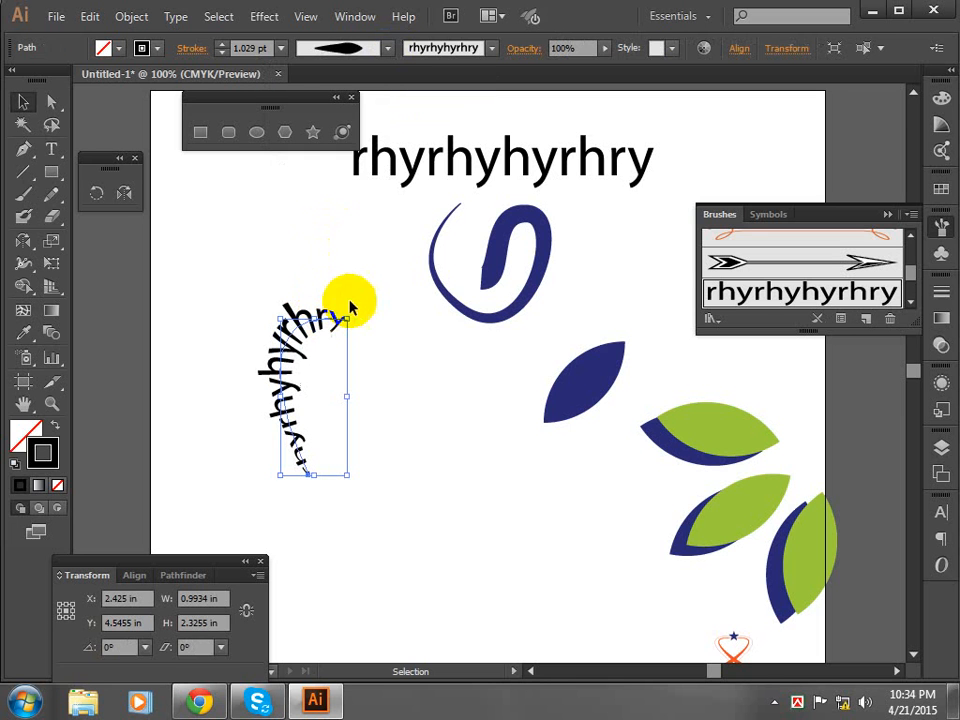
left_click(388, 48)
left_click(364, 81)
left_click(343, 210)
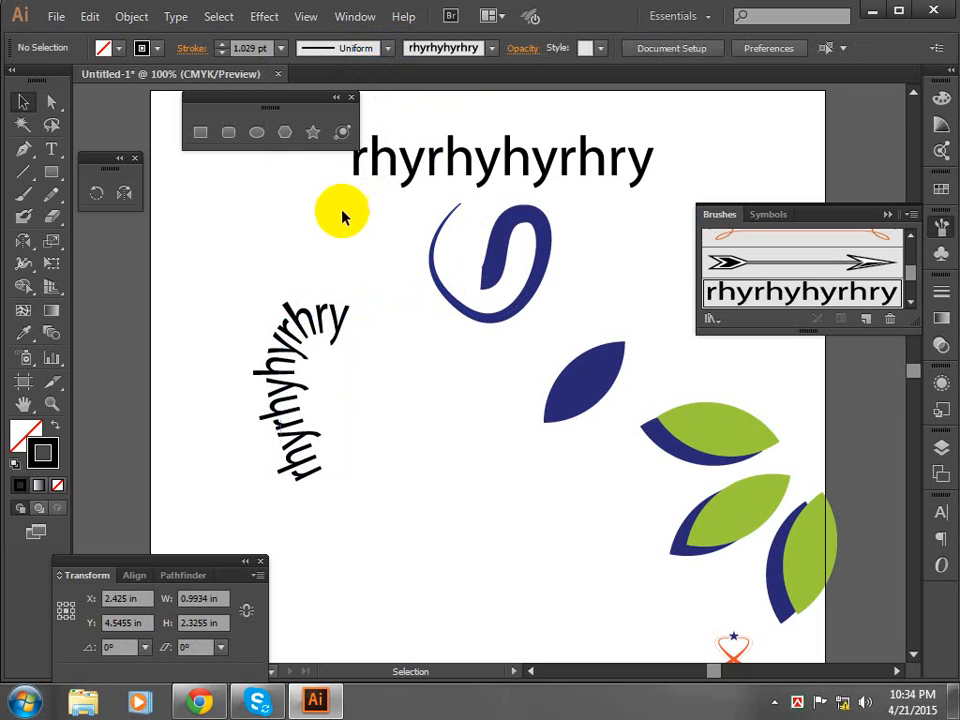
left_click(274, 326)
key("Delete")
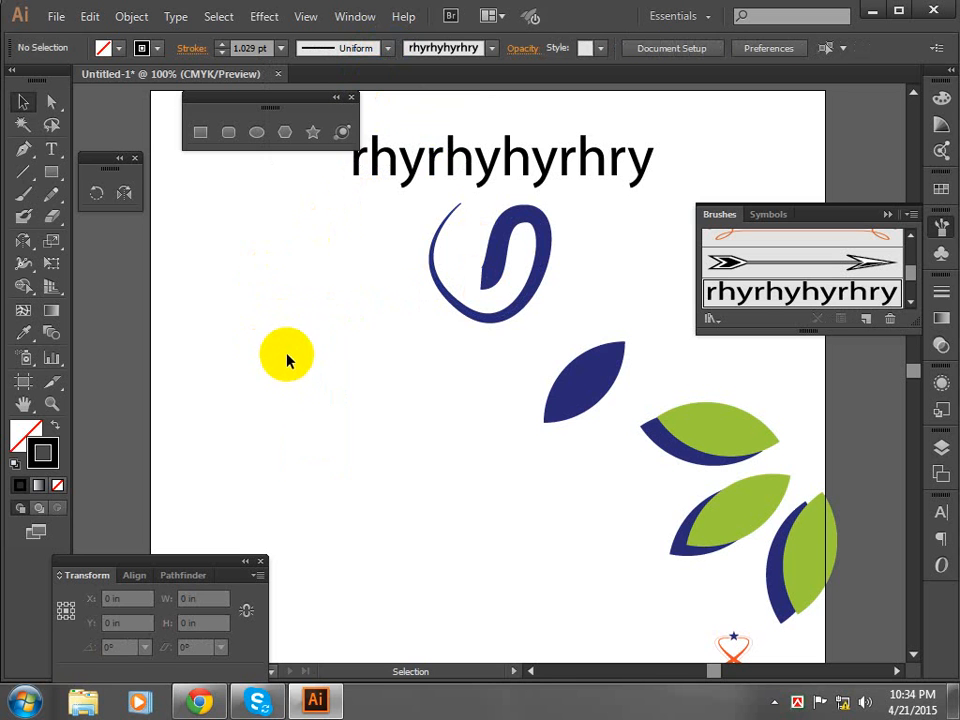
Pick up the dark blue leaf's fill with no stroke for a new rectangle
left_click(590, 386)
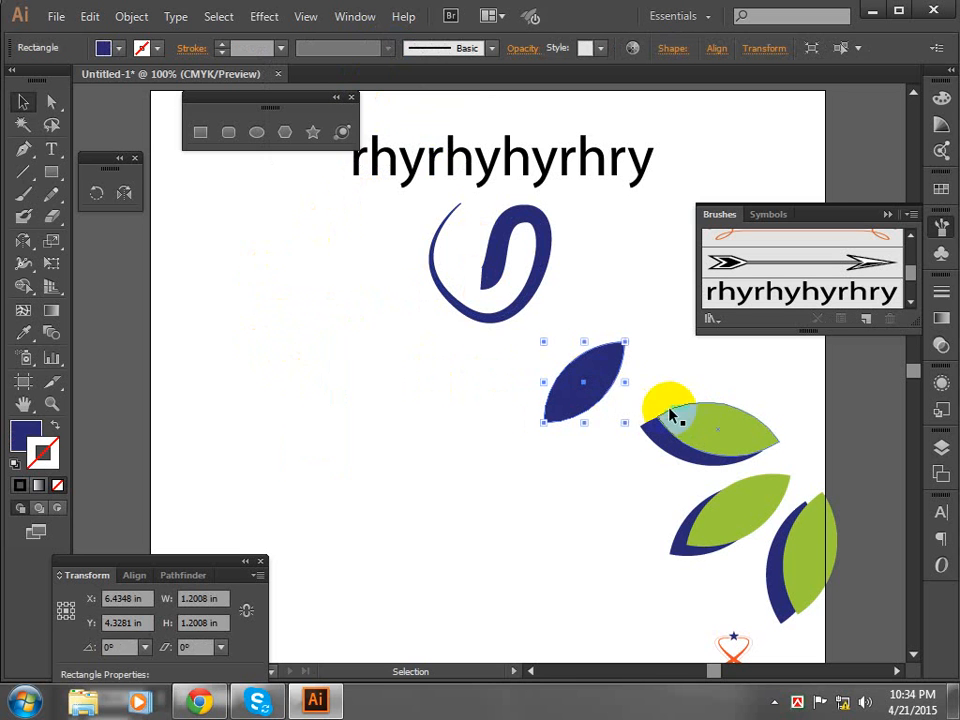
left_click(55, 174)
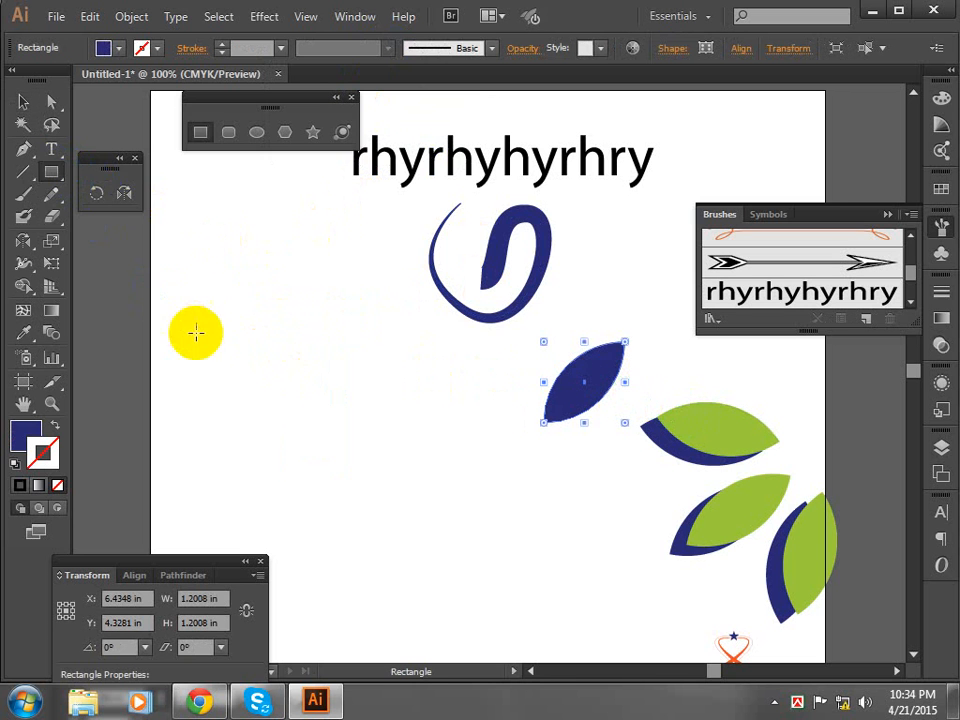
left_click_drag(197, 332, 377, 333)
left_click(377, 333)
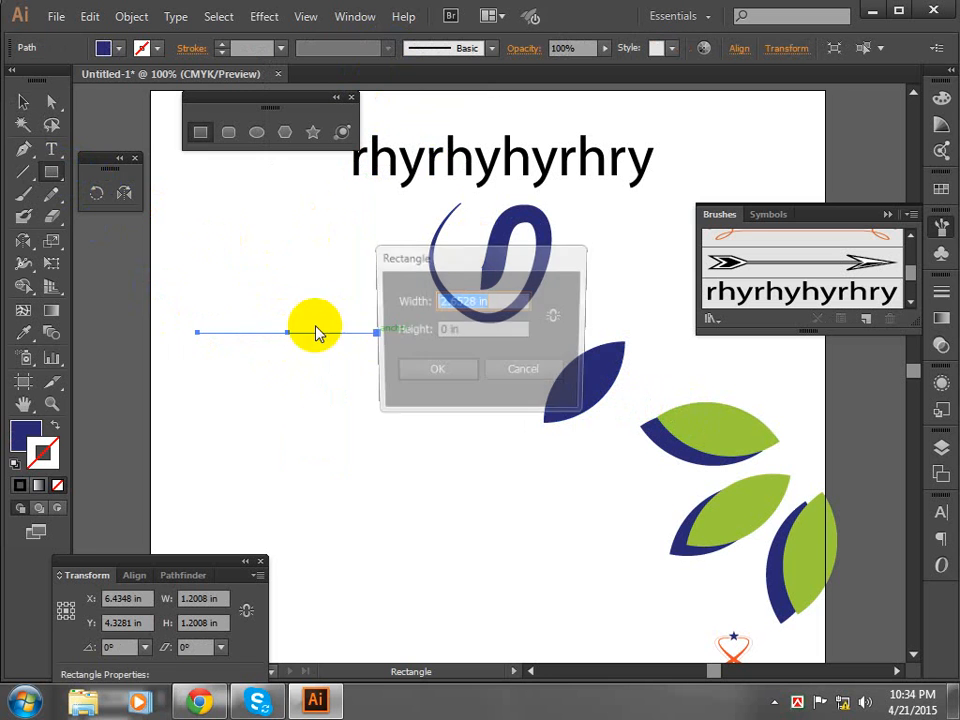
left_click(546, 374)
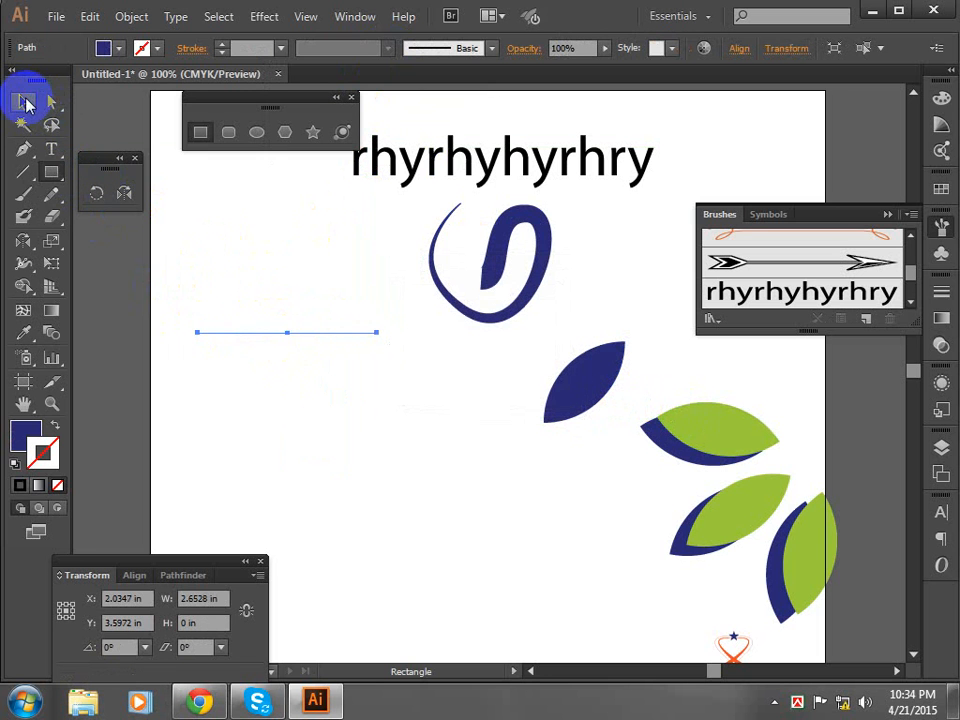
key("Delete")
Draw a thin dark blue bar about 2.99 in wide and 0.10 in high, and duplicate it directly below
left_click(202, 133)
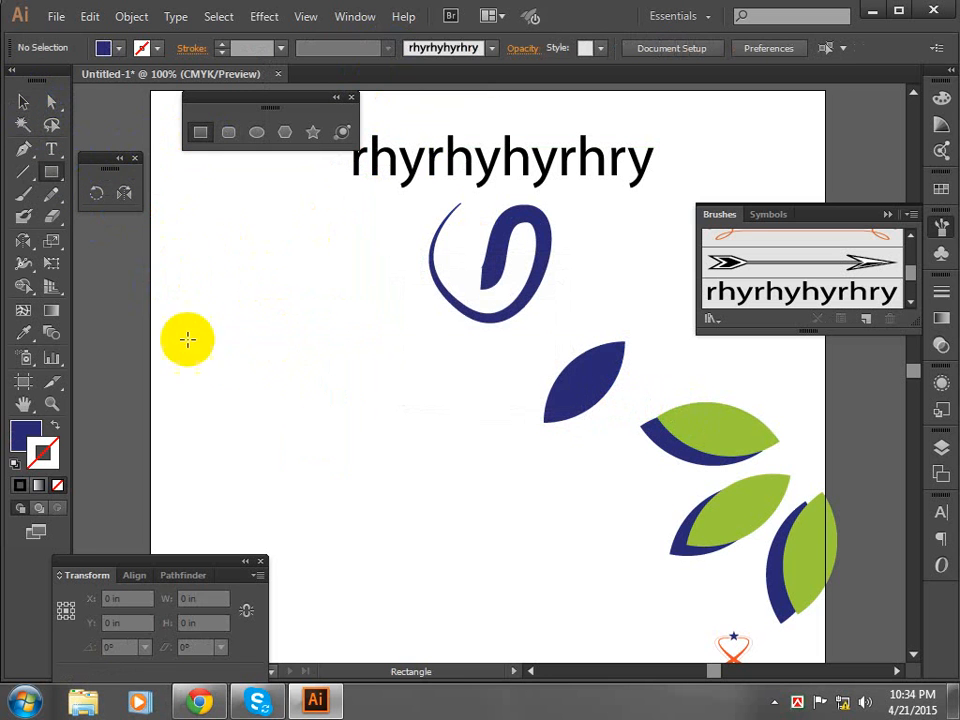
left_click_drag(194, 346, 394, 351)
left_click(30, 100)
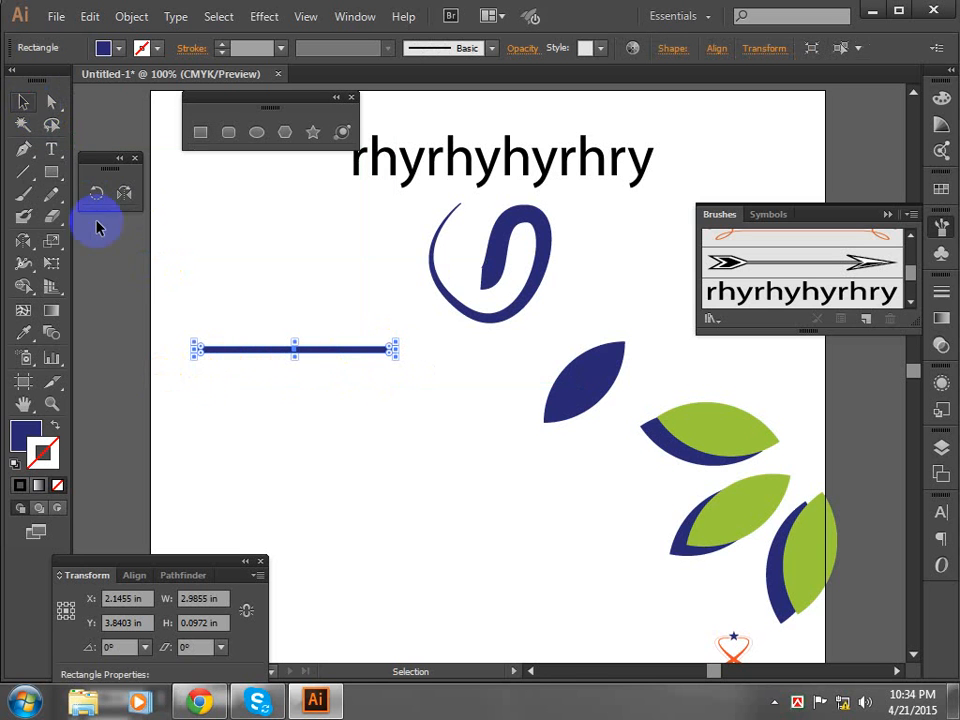
left_click(239, 356)
mouse_move(239, 356)
left_mouse_down()
mouse_move(241, 378)
mouse_move(240, 367)
left_mouse_up()
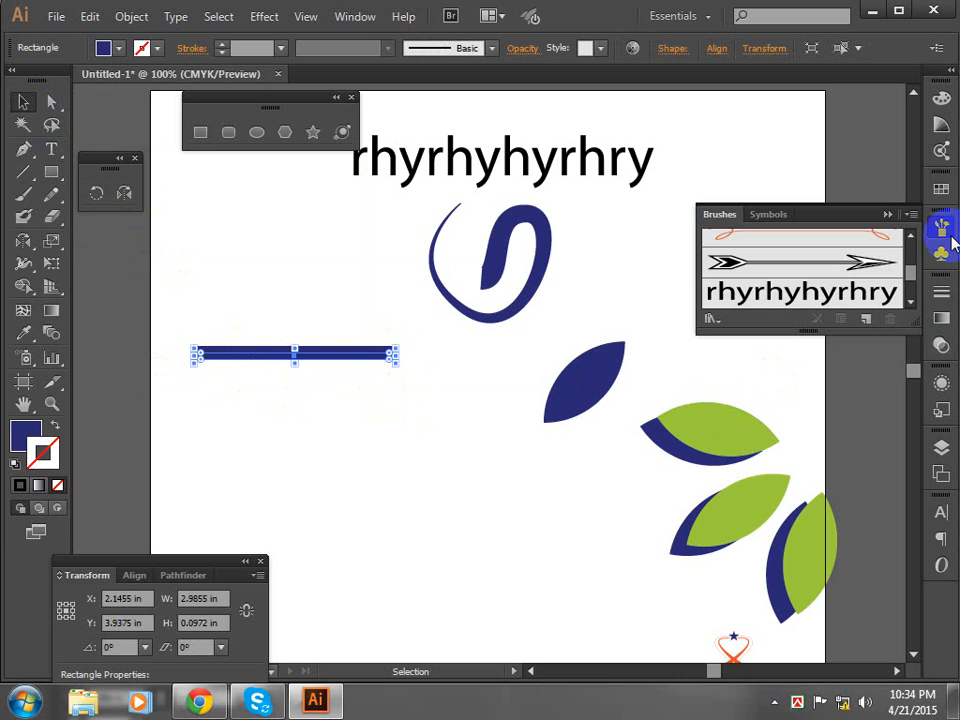
Fill the lower bar with red and leave it without a stroke
left_click(937, 188)
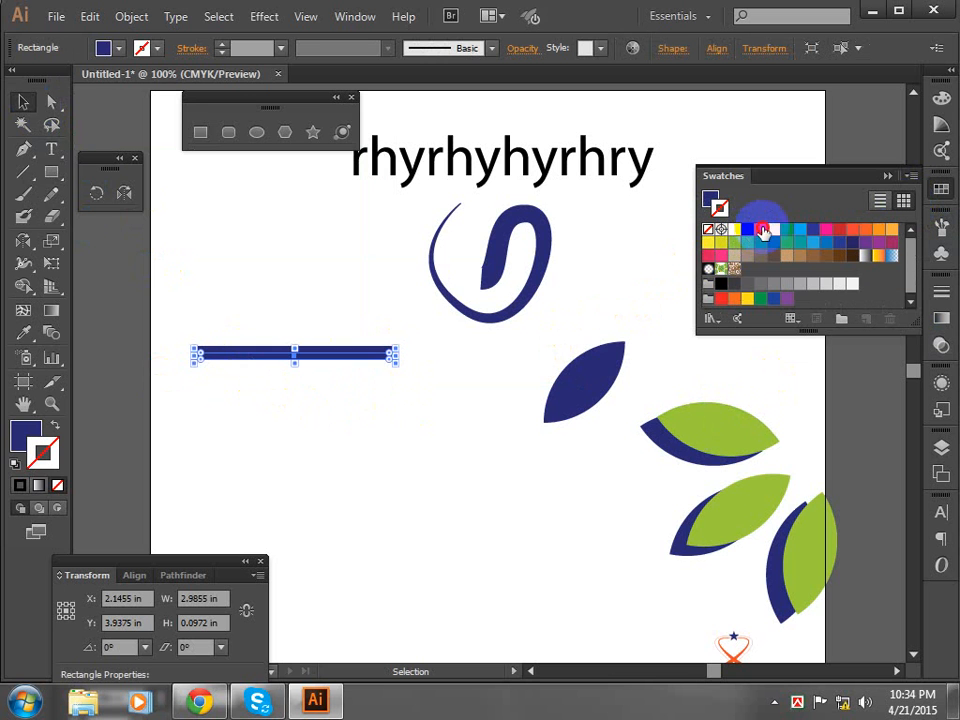
left_click(763, 231)
left_click(56, 427)
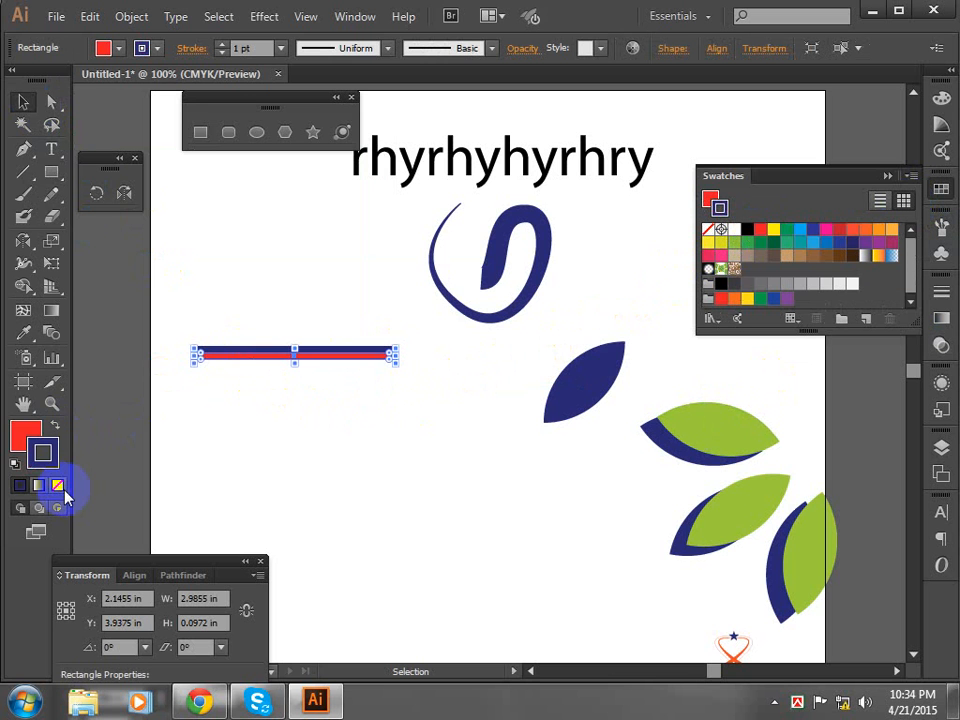
left_click(27, 437)
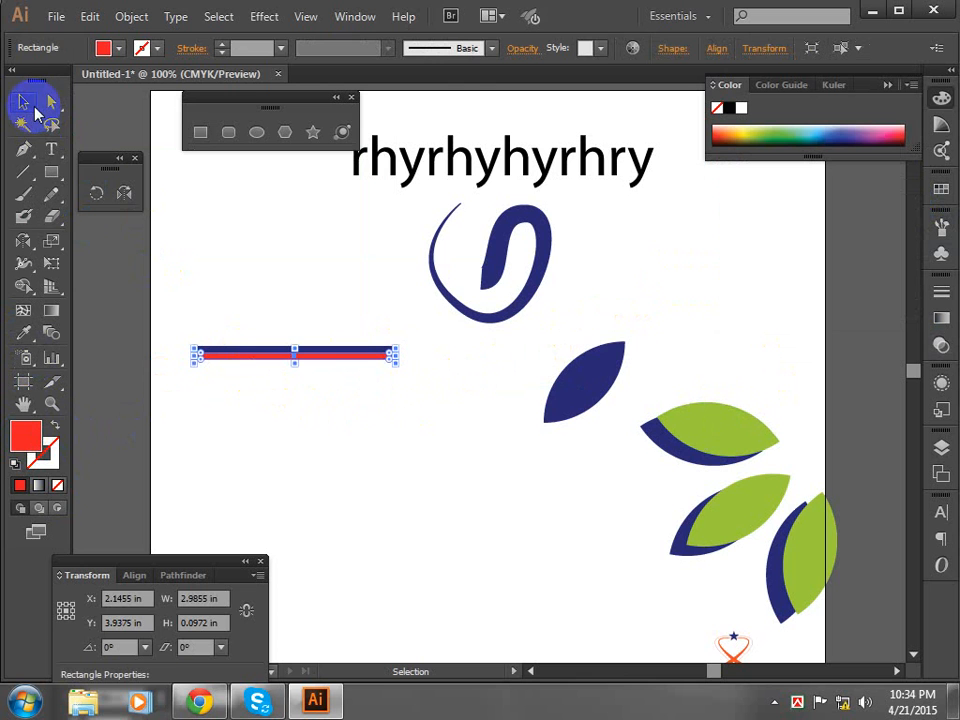
Create an art brush from the stacked blue and red bars, with its stroke direction running left to right
left_click(206, 221)
left_click(300, 353)
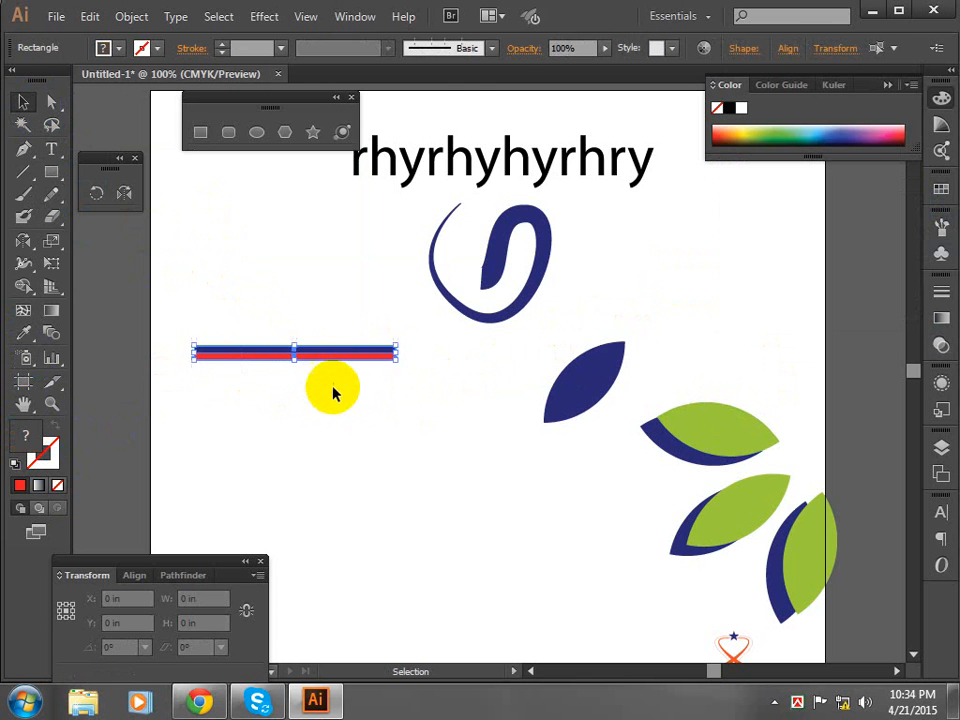
left_click(940, 227)
left_click_drag(343, 364, 846, 291)
left_click(435, 399)
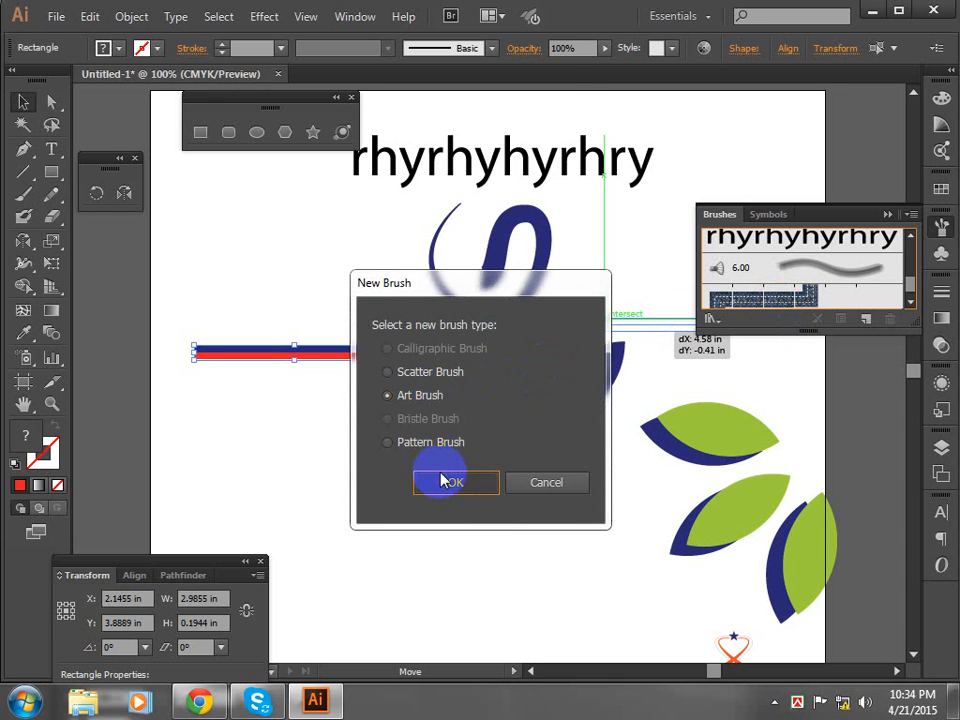
left_click(446, 482)
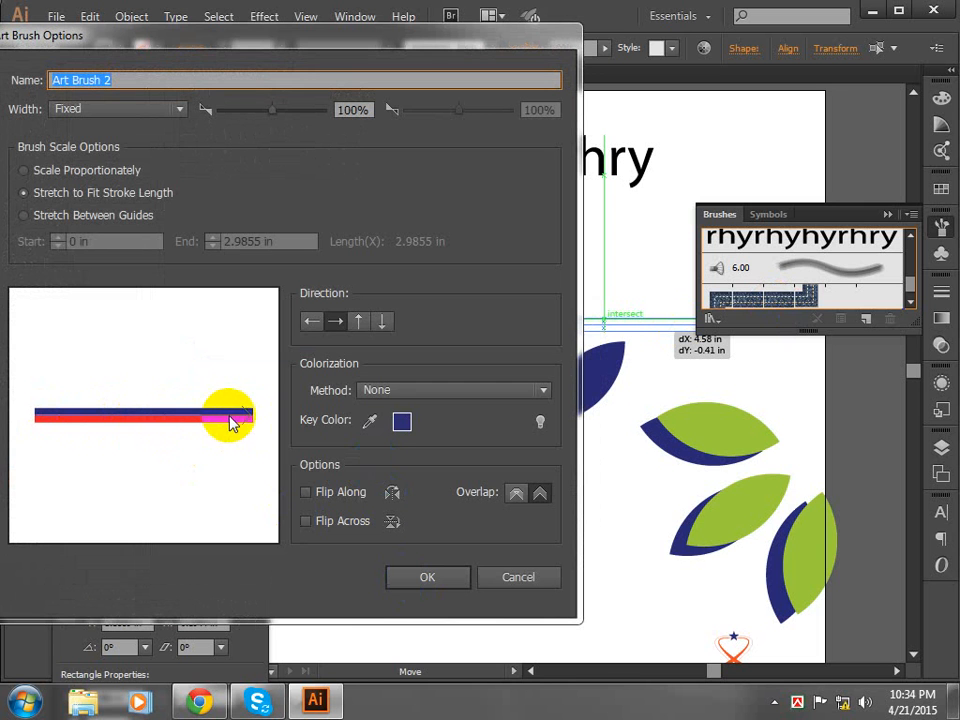
left_click(448, 576)
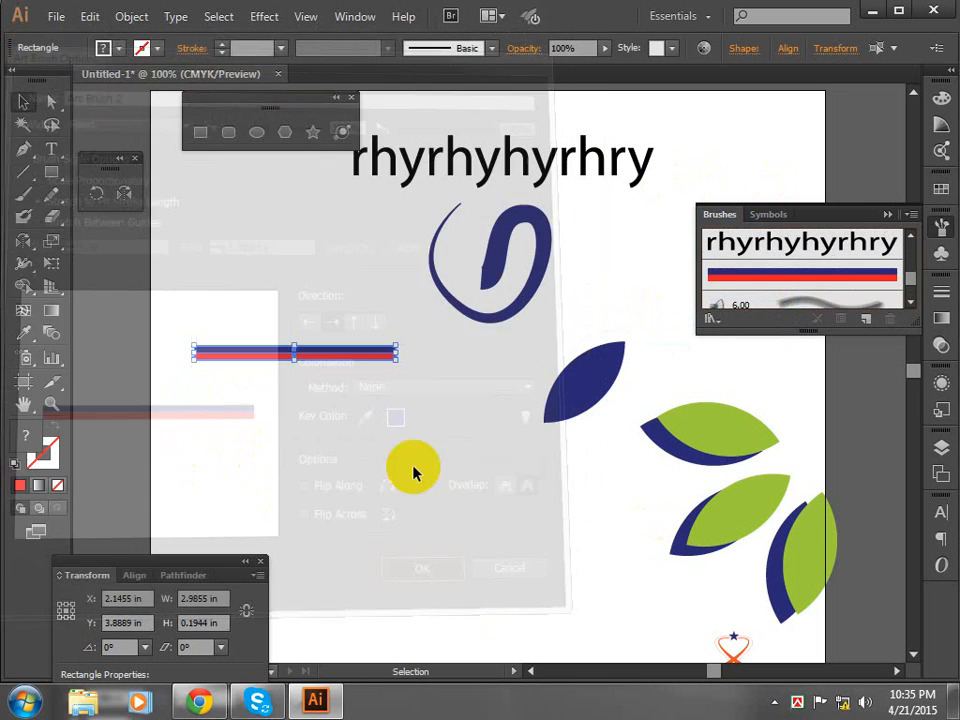
Rotate the two bars to vertical and create a second art brush from them with its direction running top to bottom
mouse_move(317, 306)
left_mouse_down()
mouse_move(379, 441)
mouse_move(398, 351)
mouse_move(360, 480)
mouse_move(349, 493)
mouse_move(336, 474)
left_mouse_up()
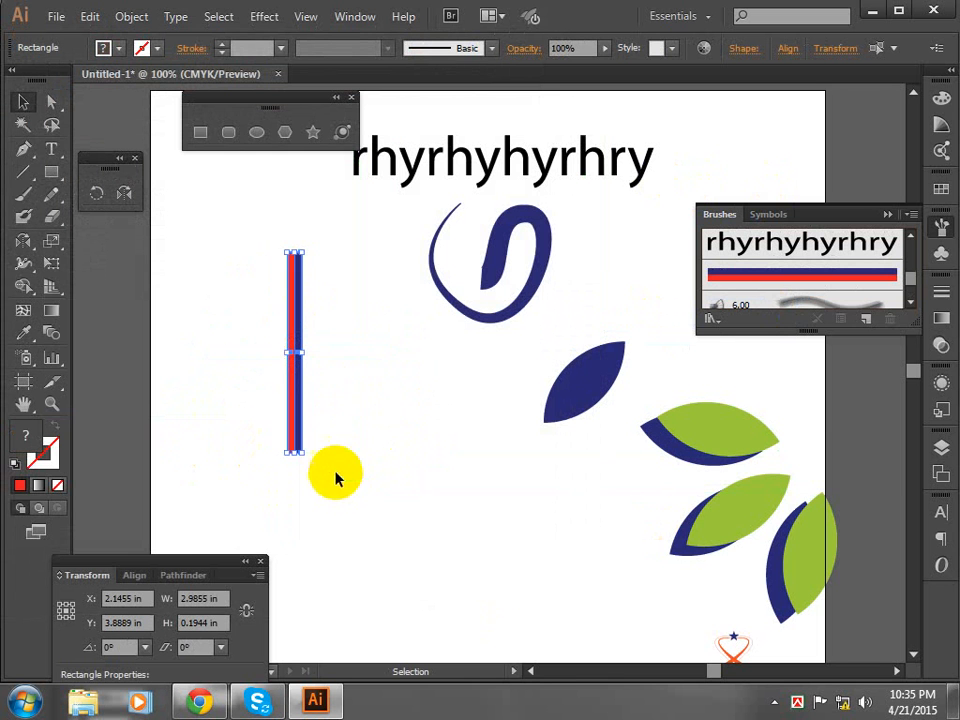
mouse_move(306, 349)
left_mouse_down()
mouse_move(574, 321)
mouse_move(752, 288)
left_mouse_up()
left_click(449, 481)
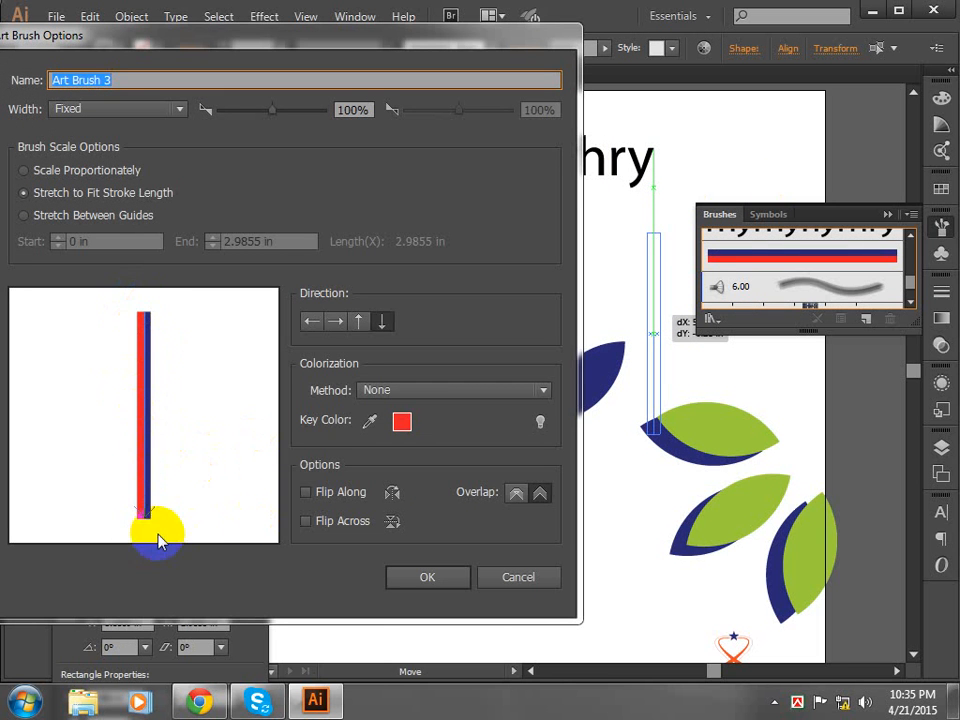
left_click(462, 582)
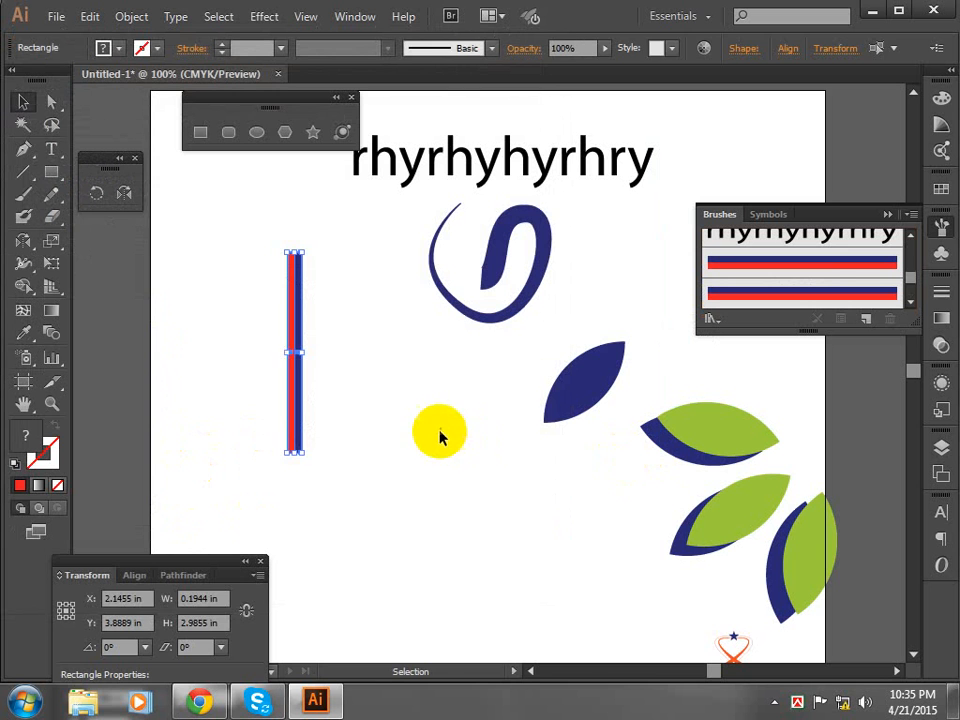
left_click(440, 432)
Draw a circle about 3.35 in across with a red stroke and no fill, and apply the first blue-and-red art brush
left_click(256, 132)
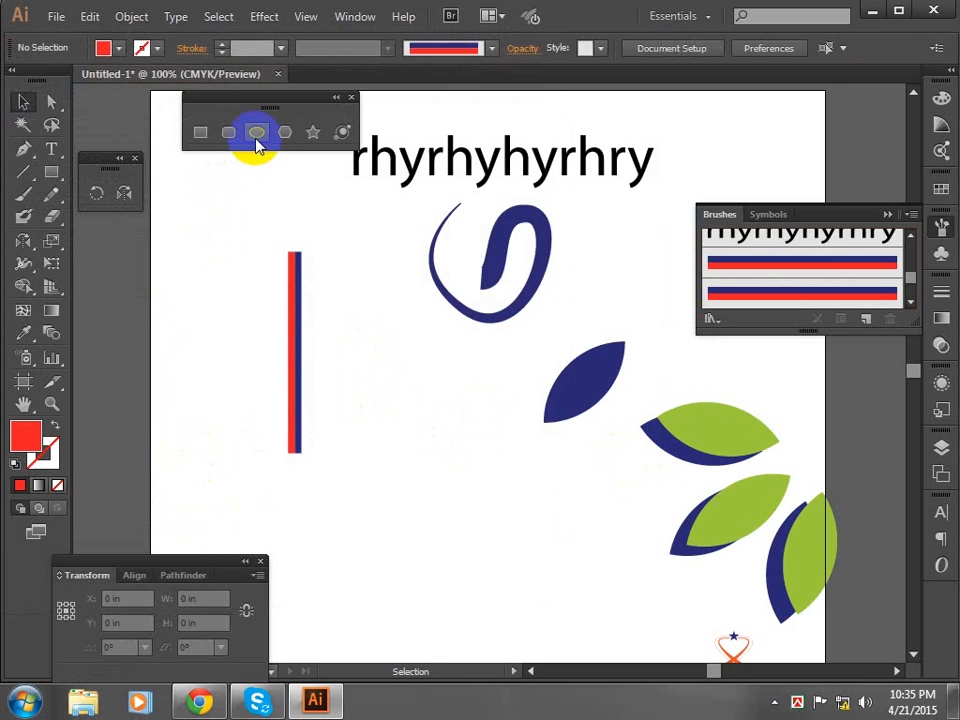
left_click_drag(414, 503, 452, 615)
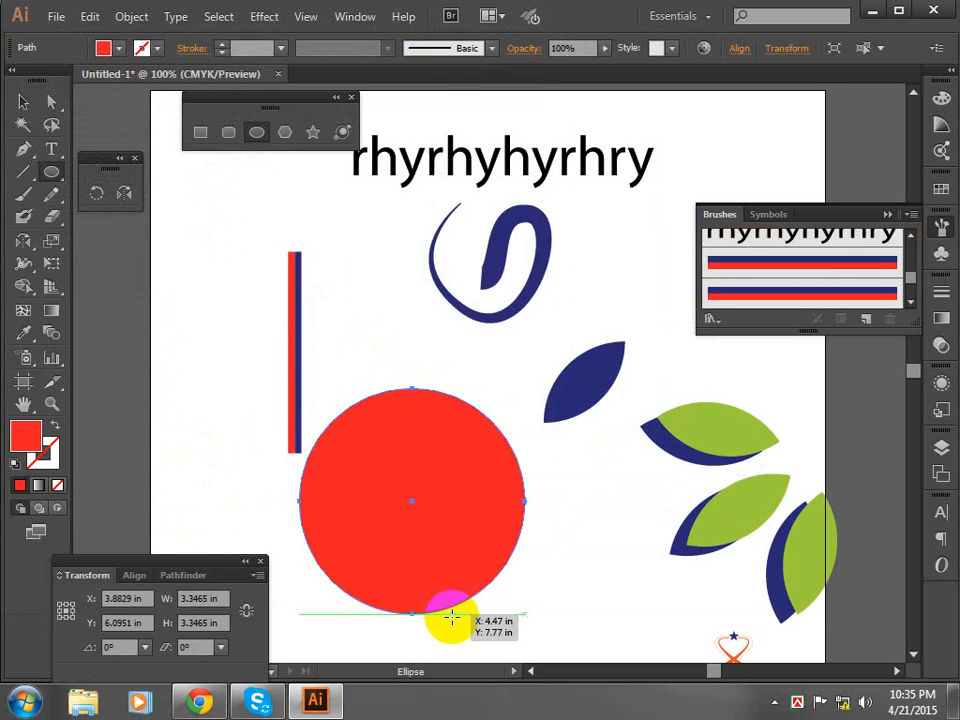
key("shift+x")
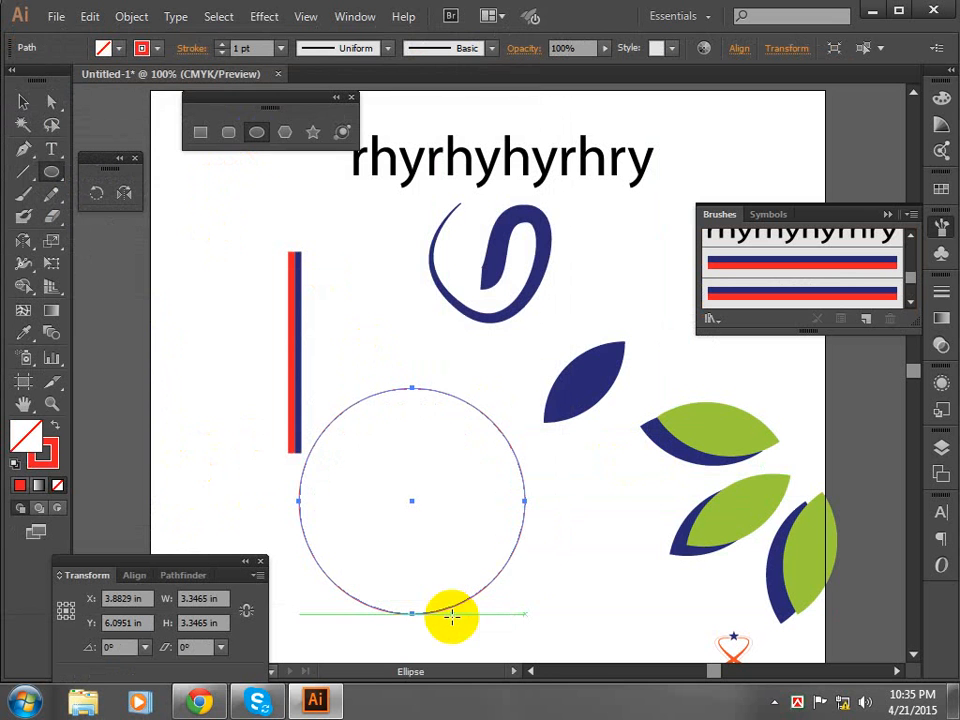
left_click(778, 276)
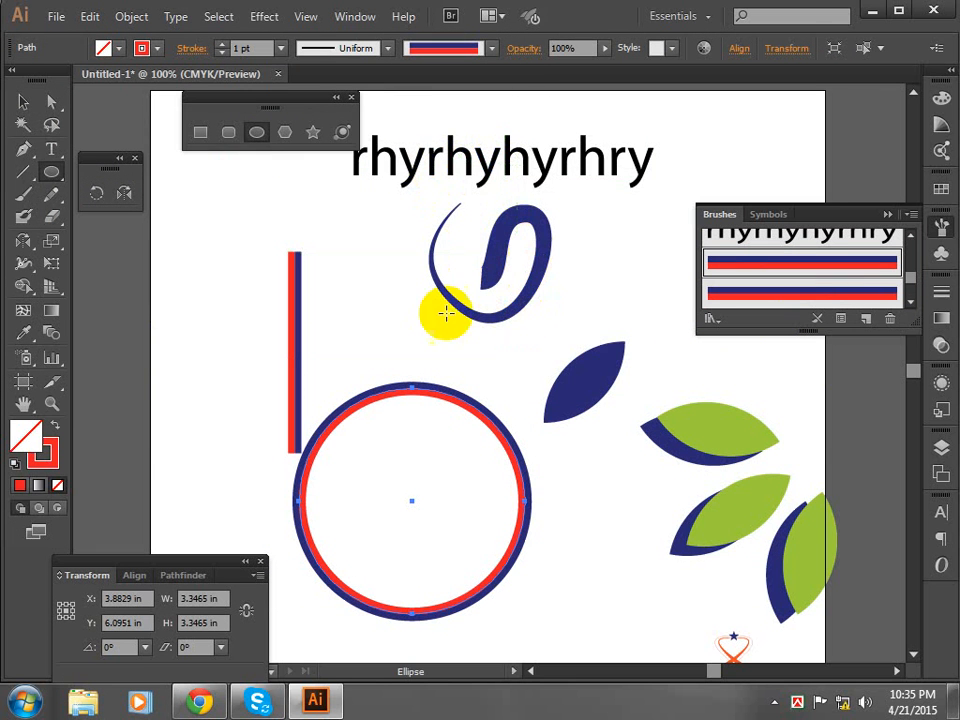
left_click(22, 101)
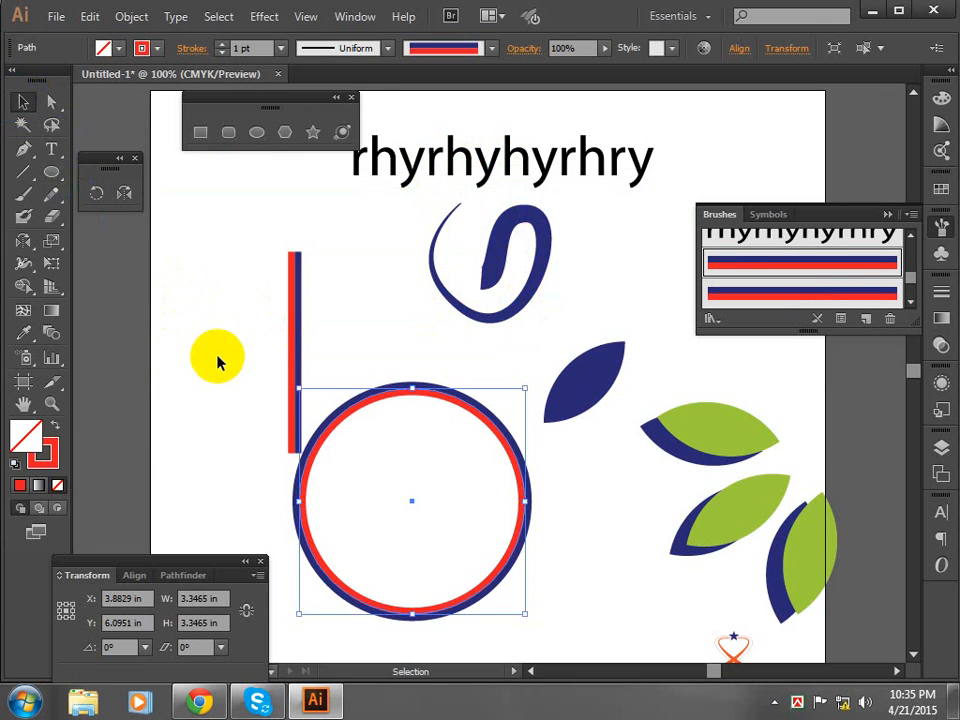
Move the brushed circle clear of the two bars, and rotate the vertical bars to horizontal
left_click_drag(356, 407, 403, 428)
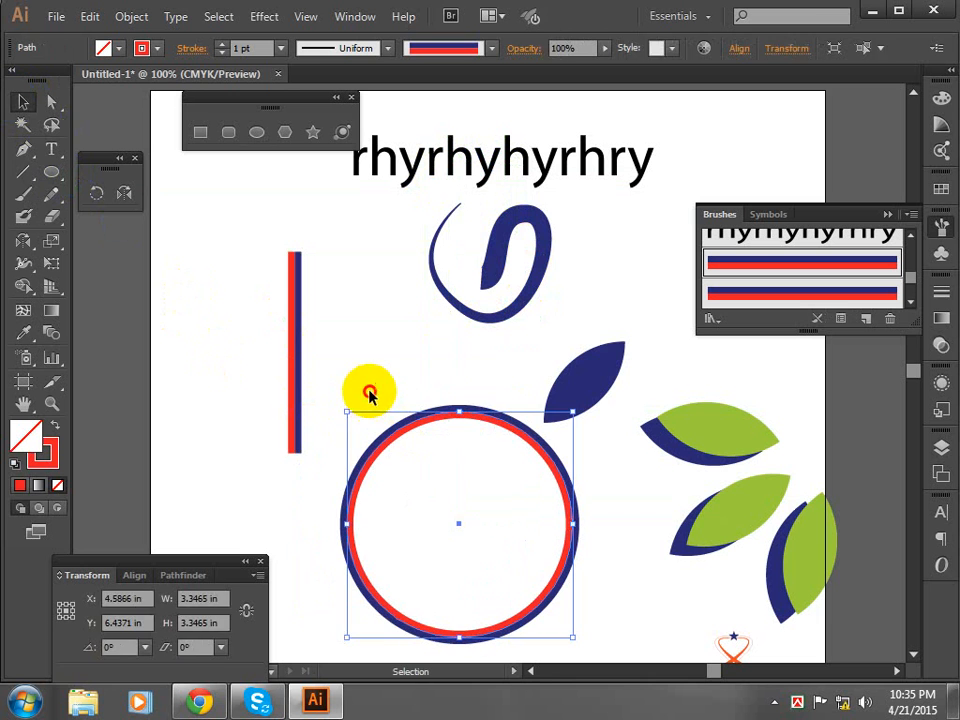
left_click(380, 410)
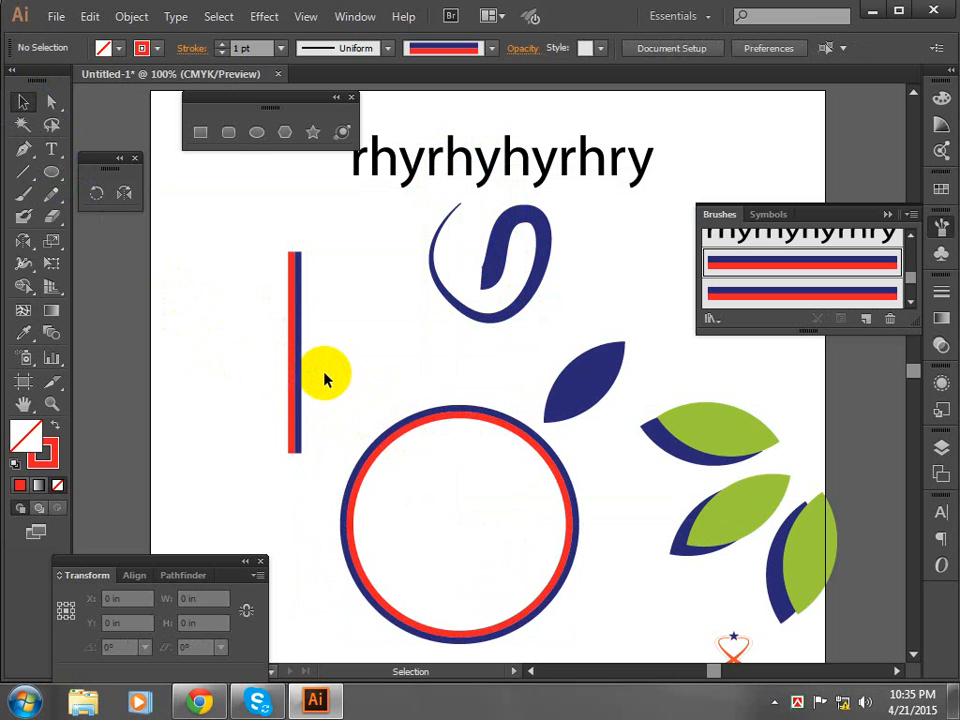
left_click_drag(272, 365, 318, 385)
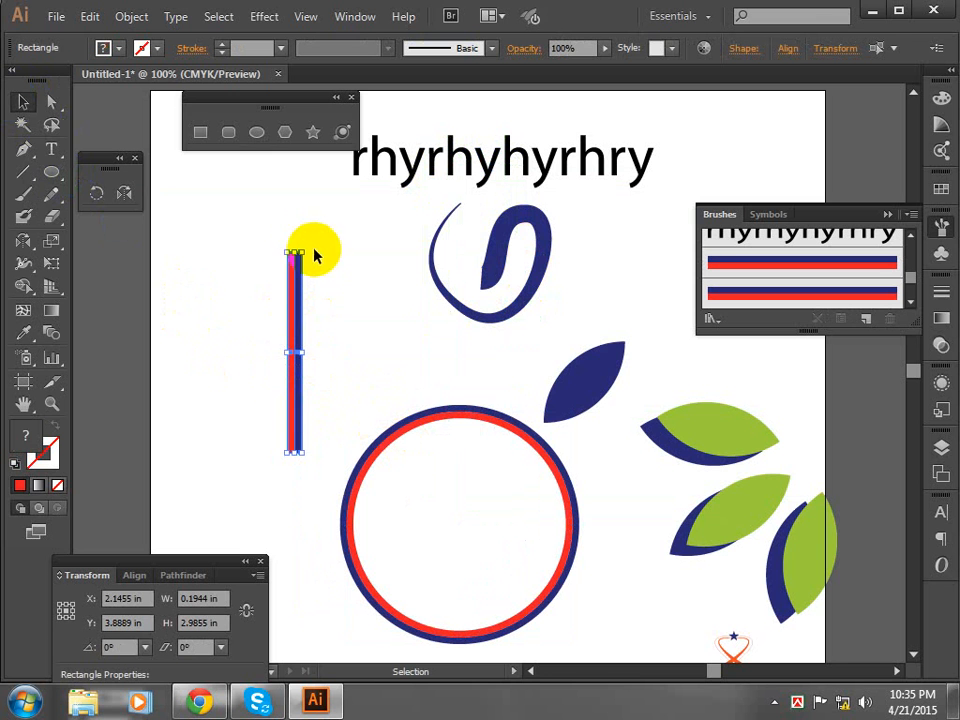
left_click_drag(308, 248, 362, 358)
Draw a diagonal Pen line across the right end of the bars and split them along it with Pathfinder Divide
left_click(24, 150)
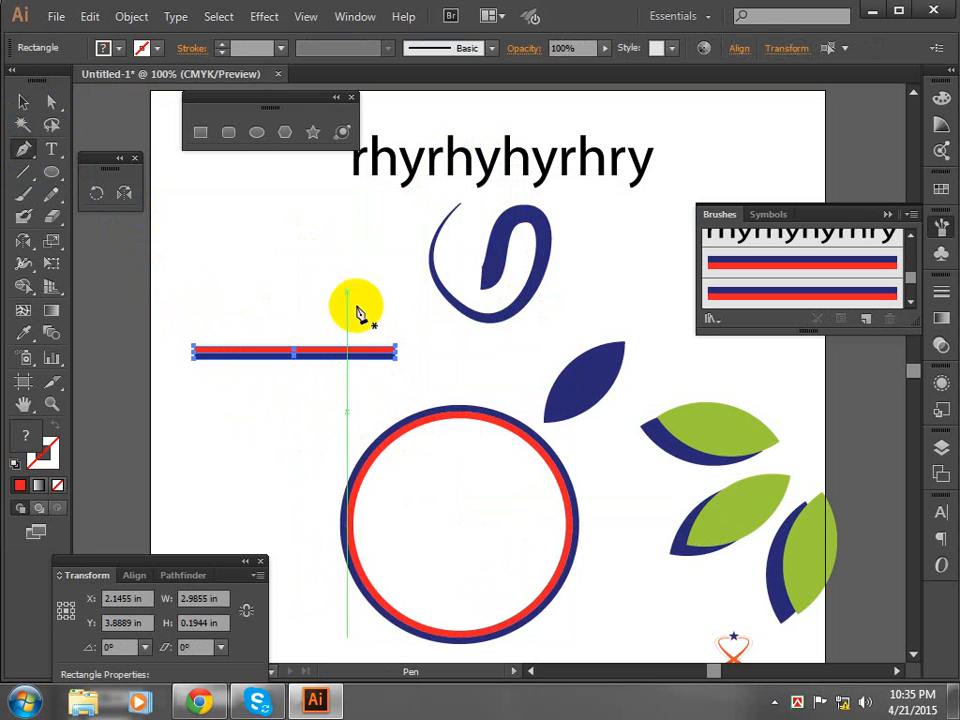
left_click_drag(315, 318, 412, 402)
left_click(24, 104)
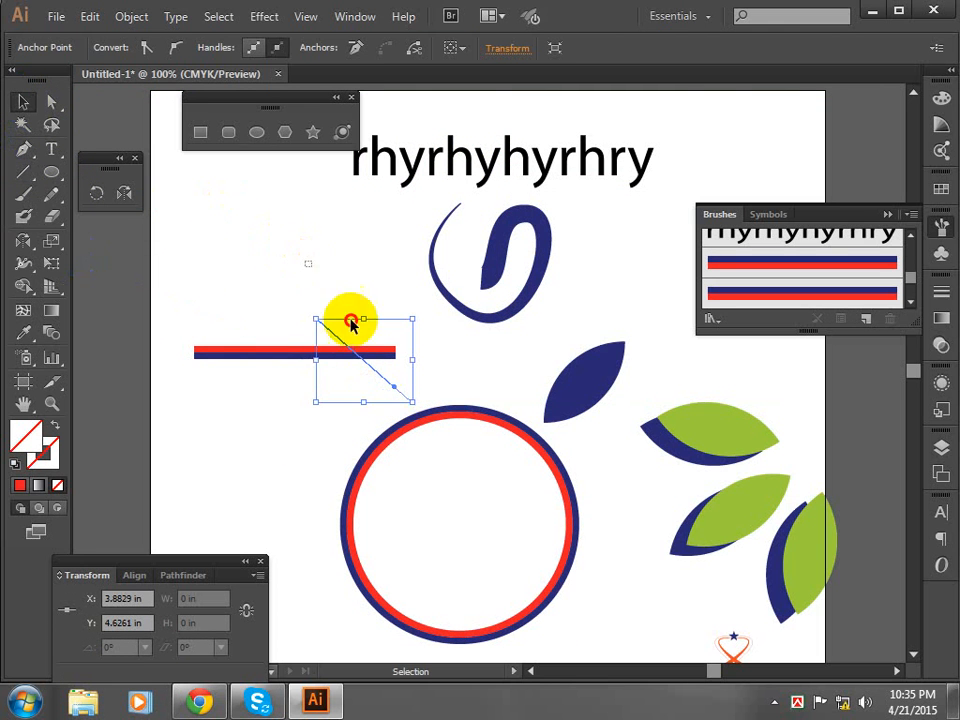
left_click_drag(308, 263, 390, 388)
left_click(213, 647)
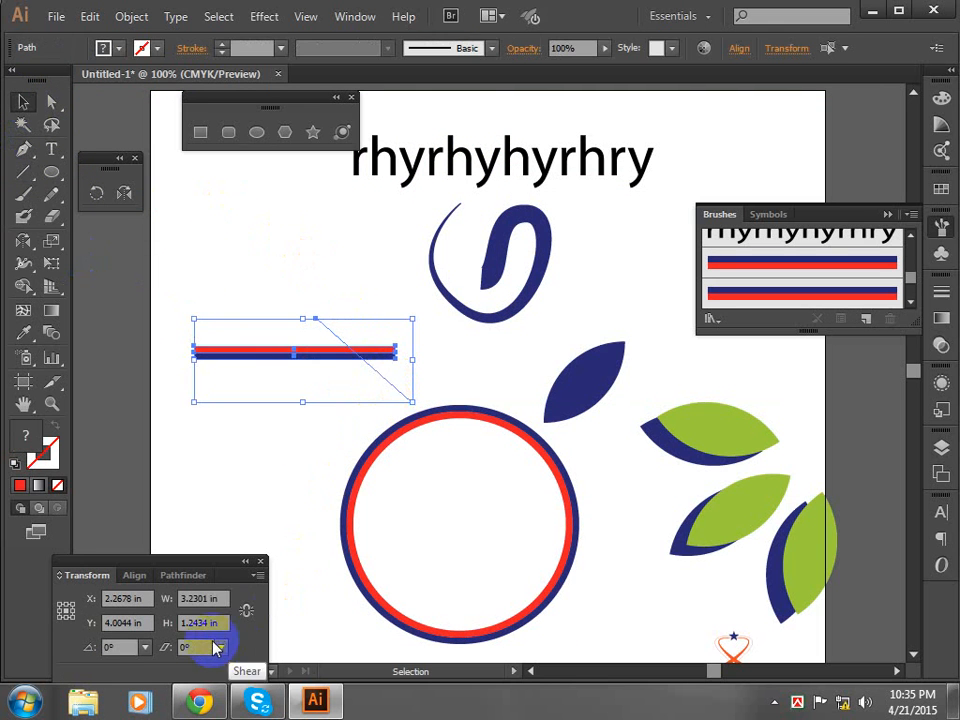
left_click(183, 575)
left_click(71, 665)
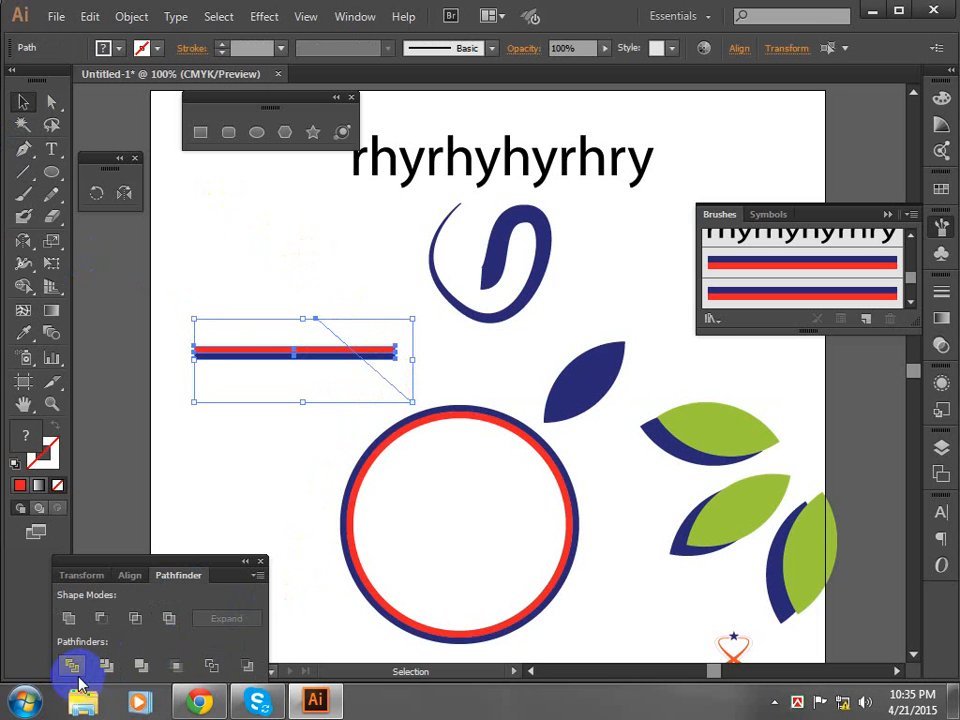
Ungroup the divided bars and delete the pieces beyond the diagonal cut, leaving a slanted right end
left_click(315, 356)
left_click(368, 466)
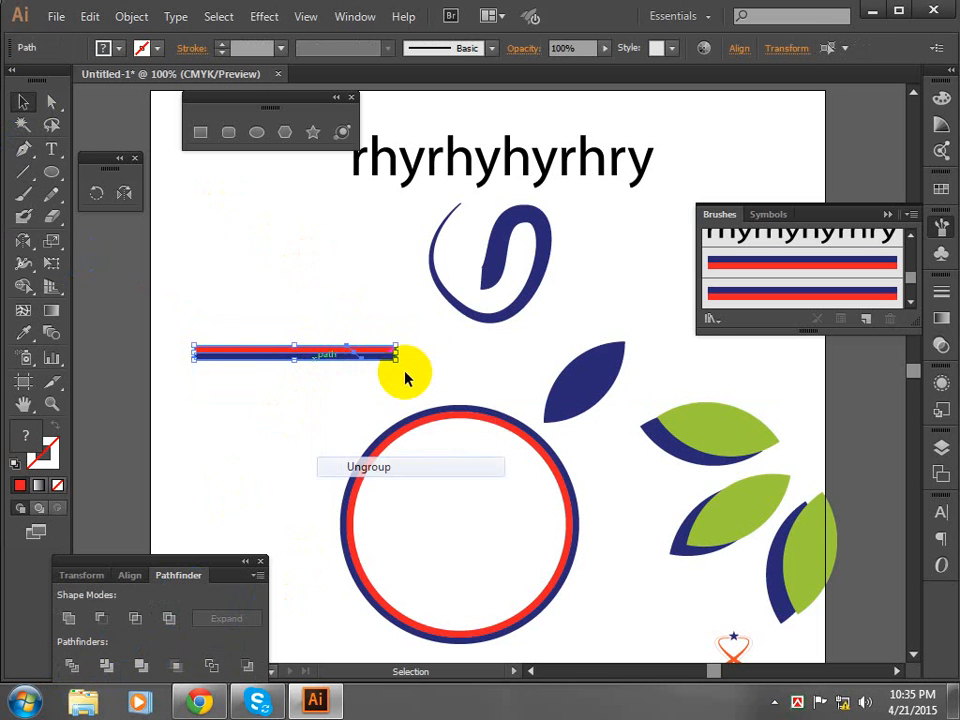
left_click(386, 321)
left_click_drag(386, 321, 407, 380)
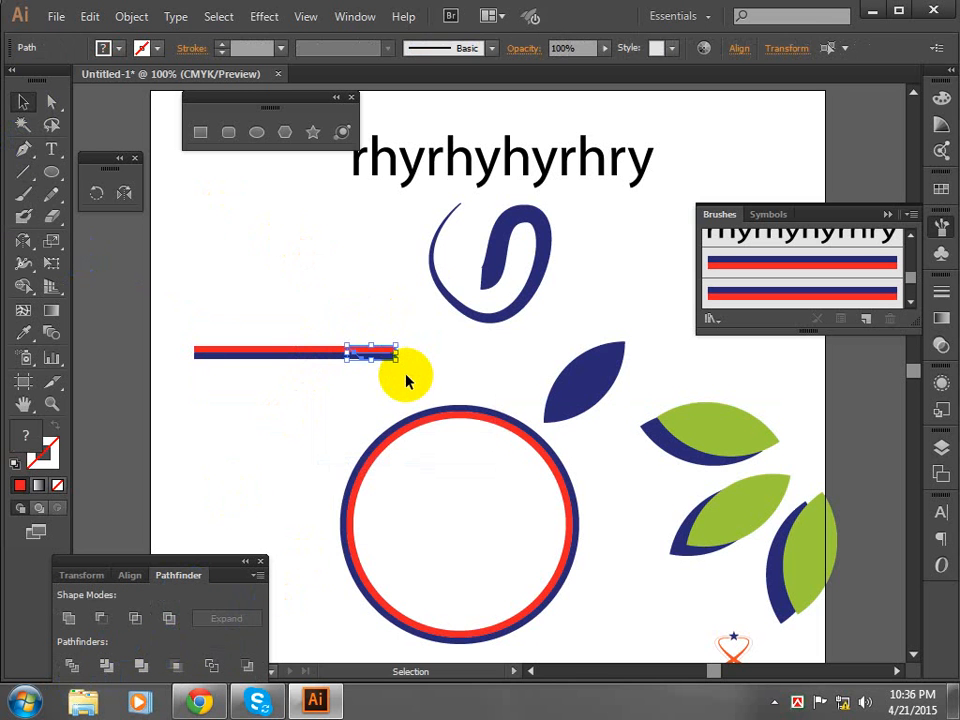
key("Delete")
left_click_drag(292, 316, 345, 369)
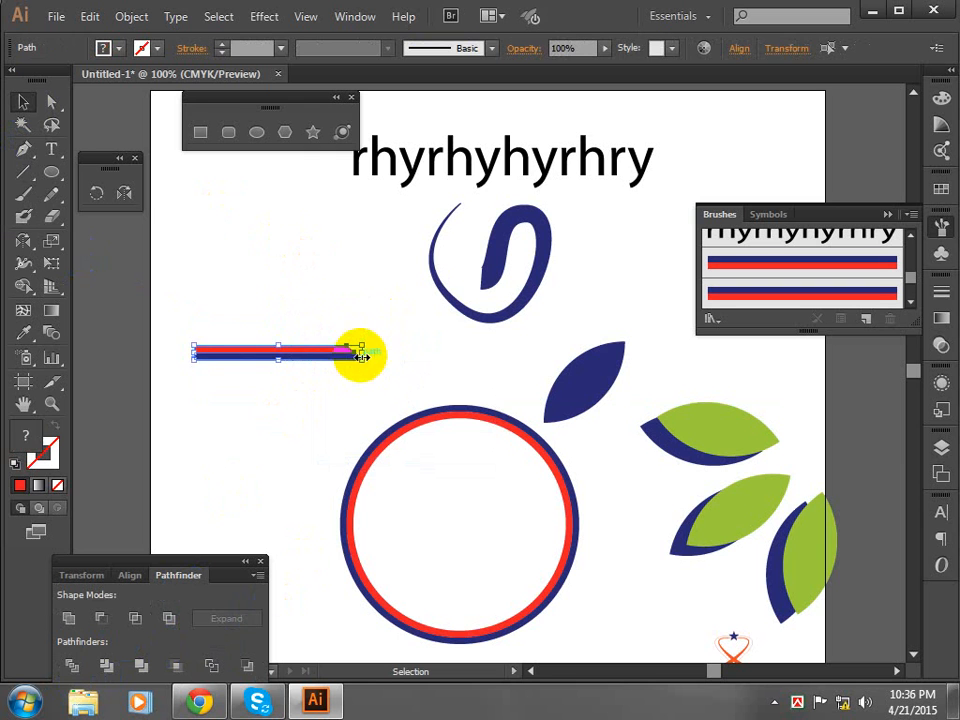
left_click(289, 379)
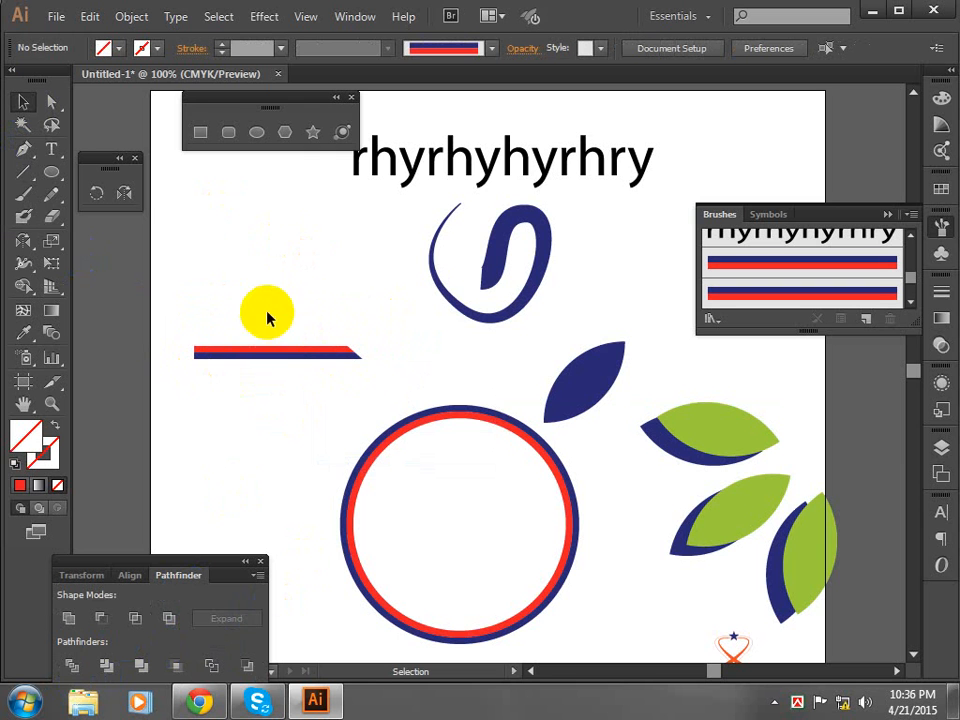
Create an art brush from the slant-ended red and blue bars, with its stroke direction running left to right
left_click_drag(311, 380, 765, 300)
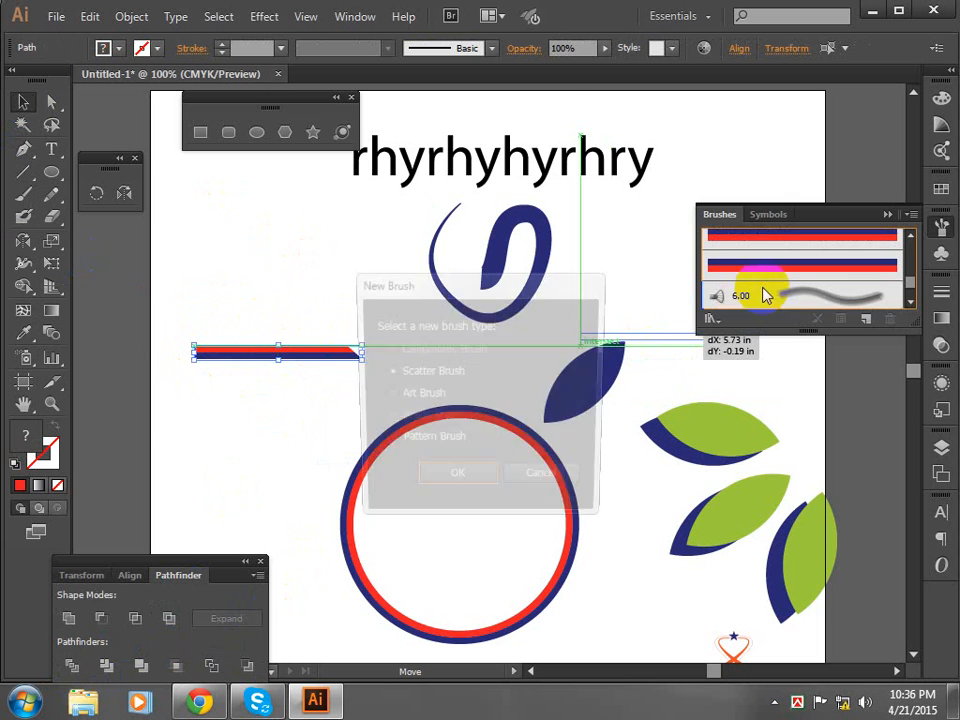
left_click(430, 371)
left_click(440, 396)
left_click(456, 483)
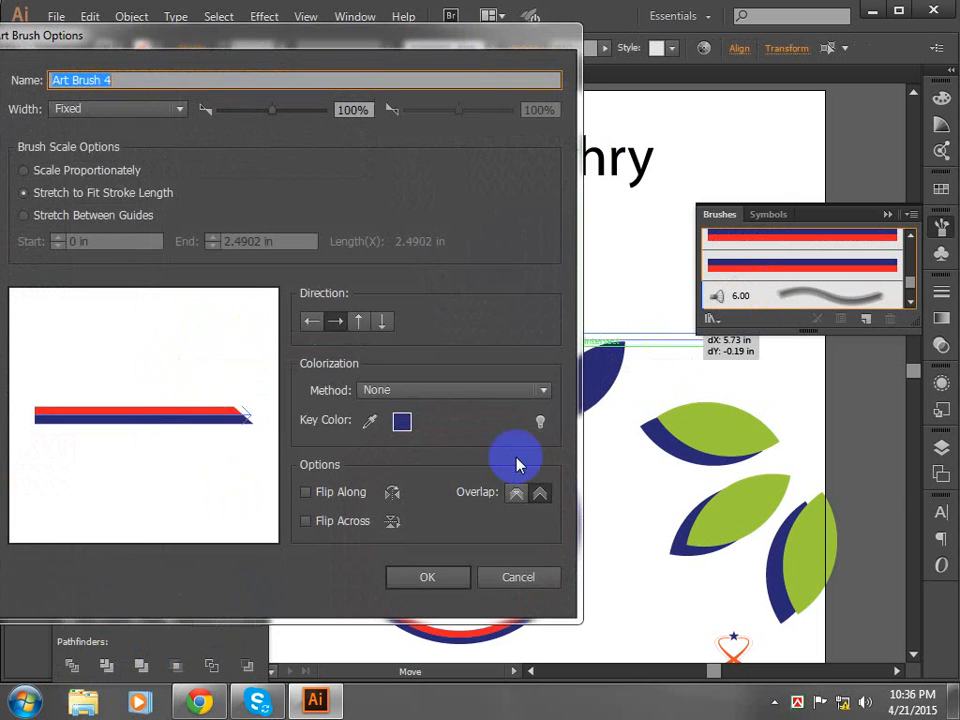
left_click(409, 578)
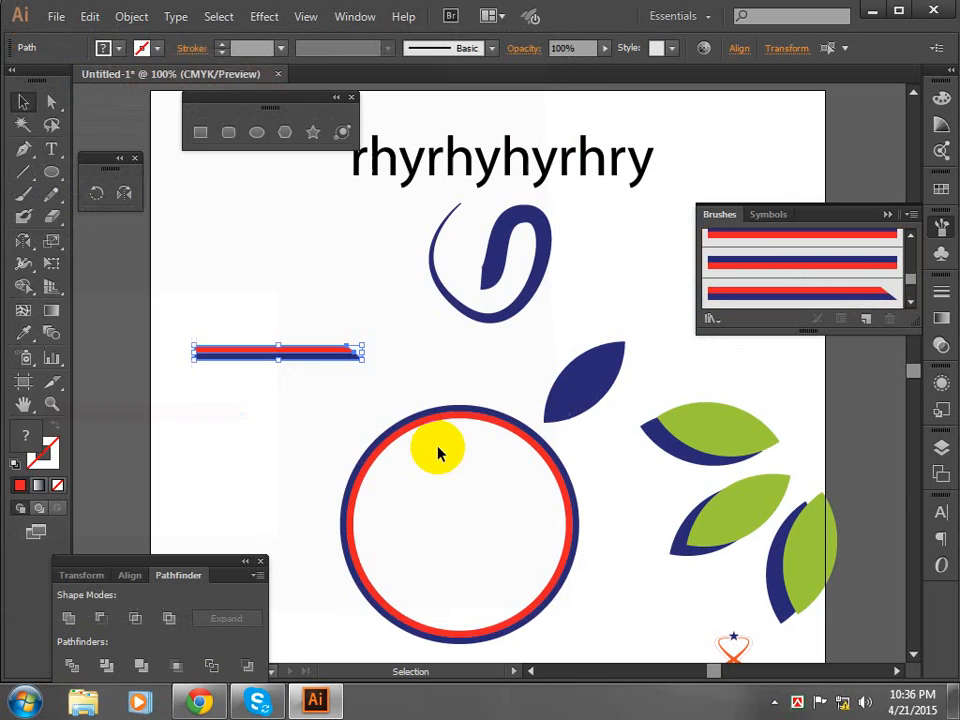
left_click(381, 407)
Draw an open, hook-shaped curve above the slanted bars with the Pen tool and apply the slant-ended art brush
left_click(52, 176)
left_click(24, 149)
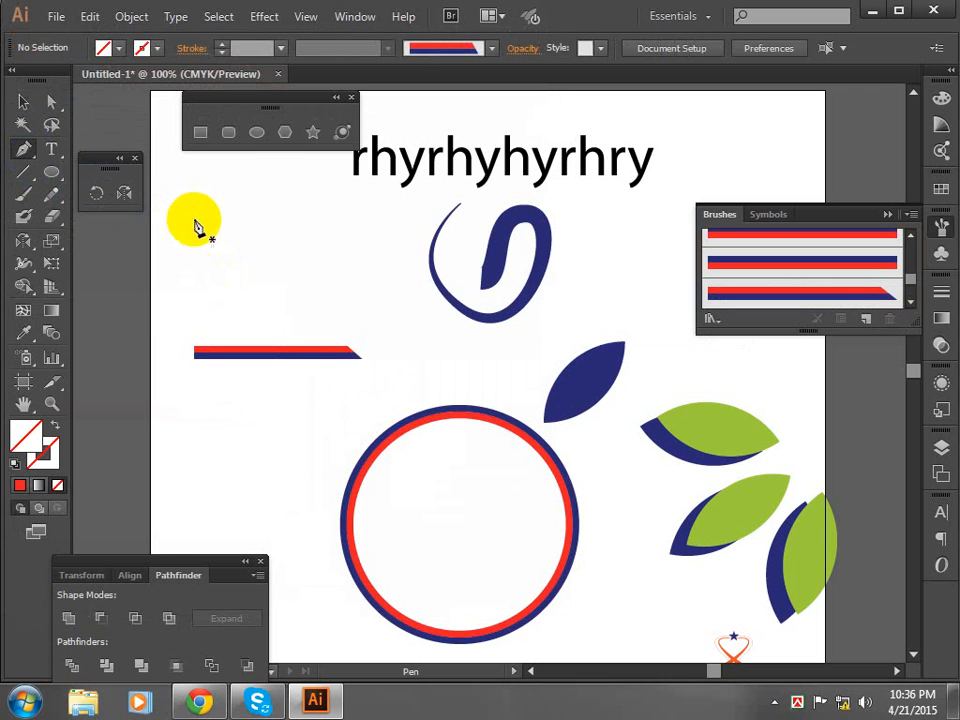
left_click(200, 226)
left_click_drag(340, 279, 472, 207)
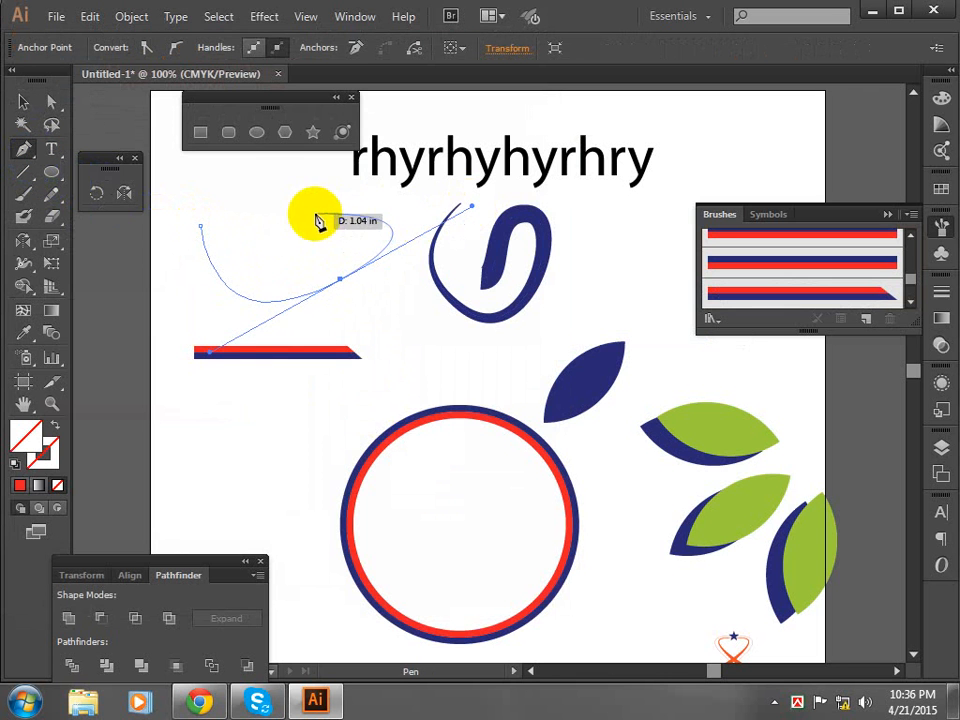
left_click_drag(306, 200, 32, 103)
left_click(23, 101)
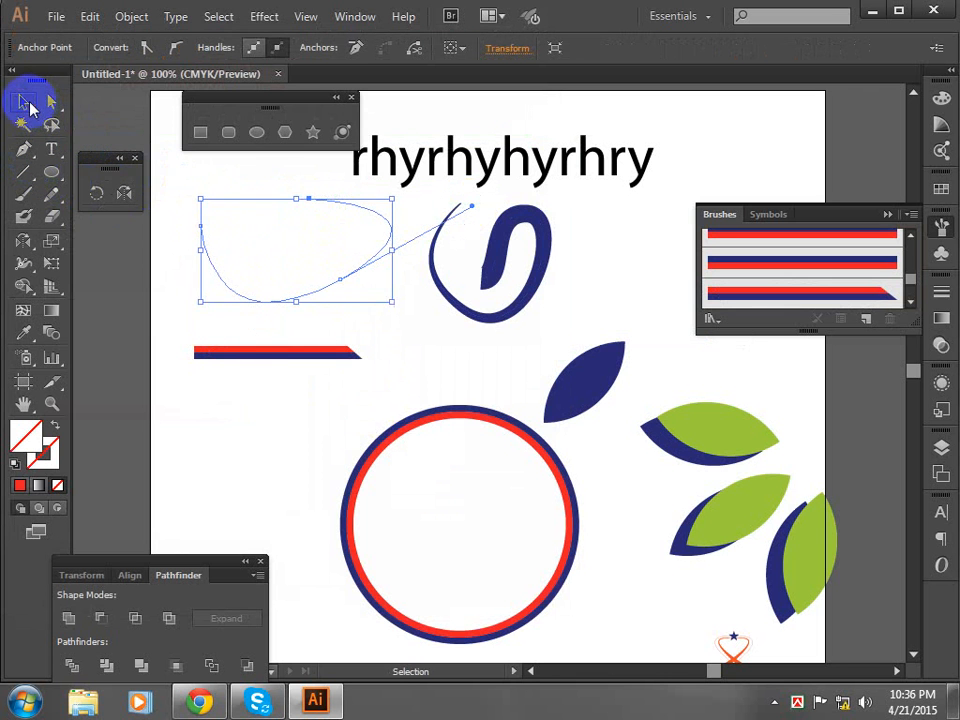
left_click(784, 295)
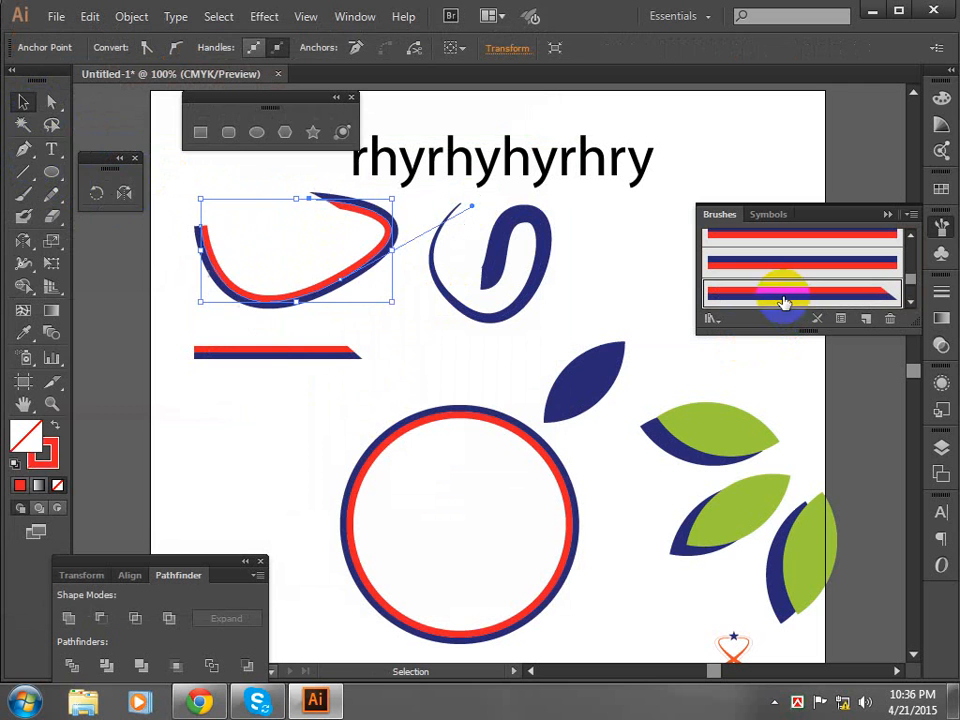
Taper the starting end of the brushed curve to a point with the Width tool
left_click(185, 416)
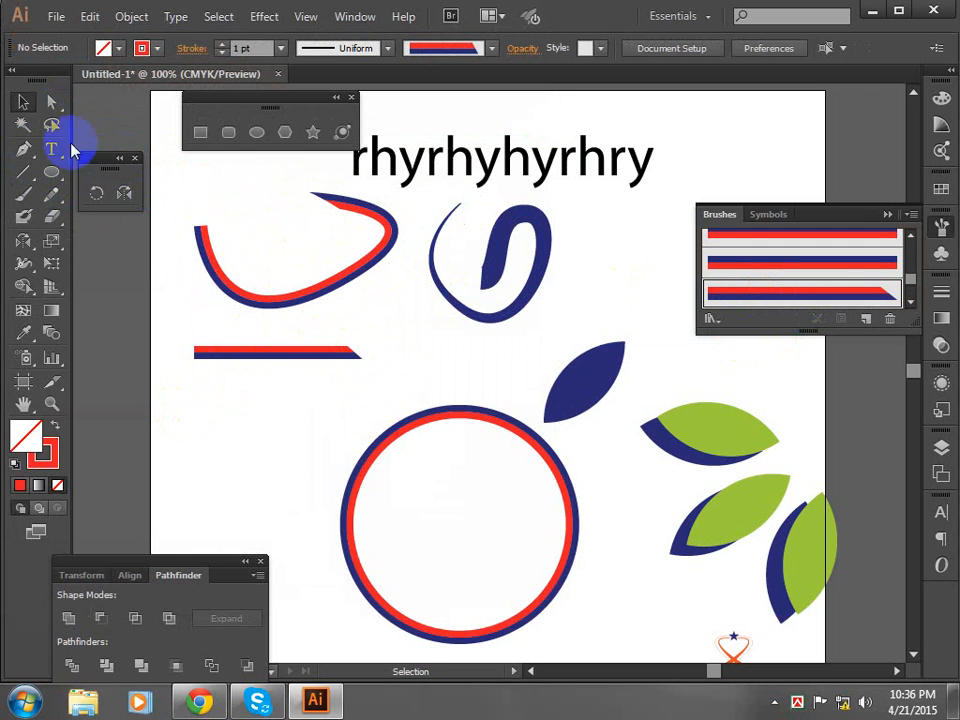
left_click(23, 263)
mouse_move(217, 230)
left_mouse_down()
mouse_move(193, 225)
mouse_move(205, 228)
left_mouse_up()
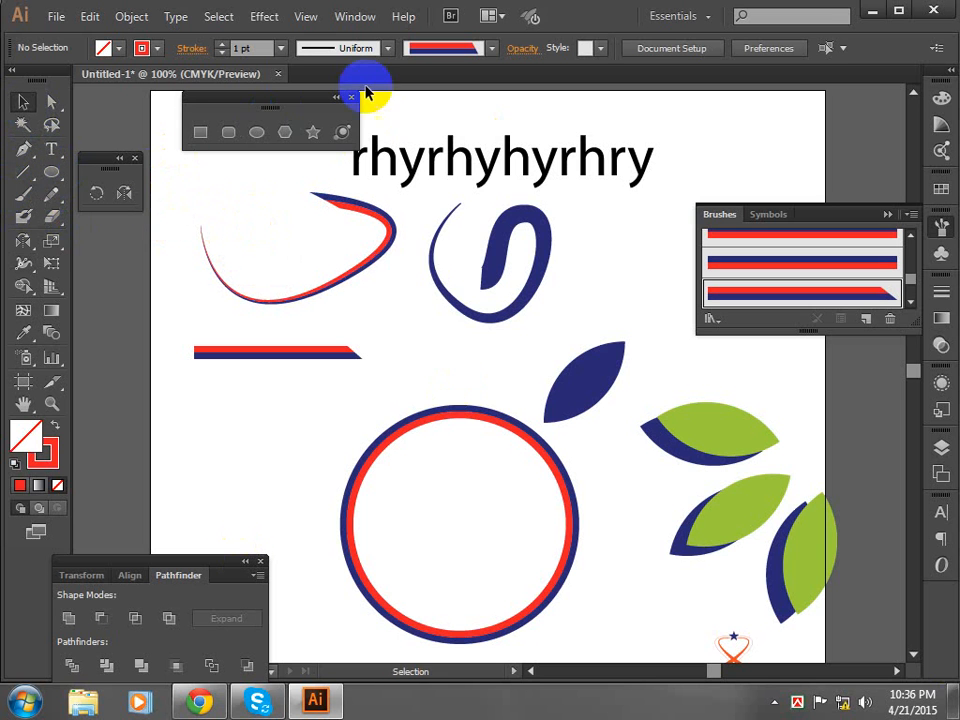
Delete the lettering, curves, circle, bars and leaves, keeping only the small heart-and-star artwork
left_click_drag(382, 119, 677, 507)
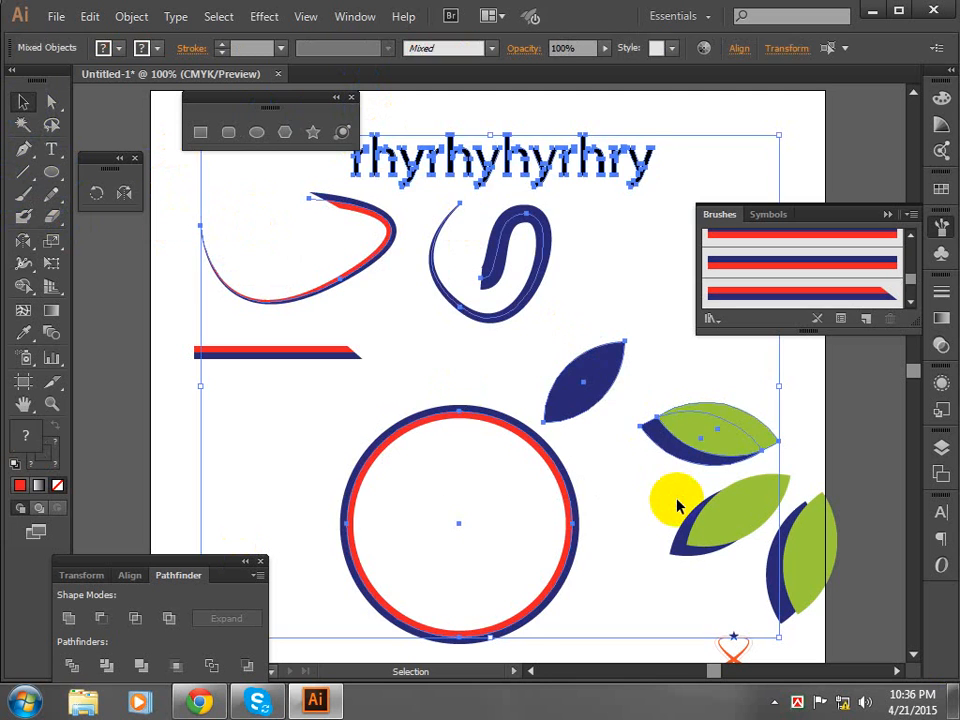
key("Delete")
mouse_move(208, 268)
left_mouse_down()
mouse_move(654, 514)
mouse_move(823, 565)
mouse_move(812, 561)
left_mouse_up()
key("Delete")
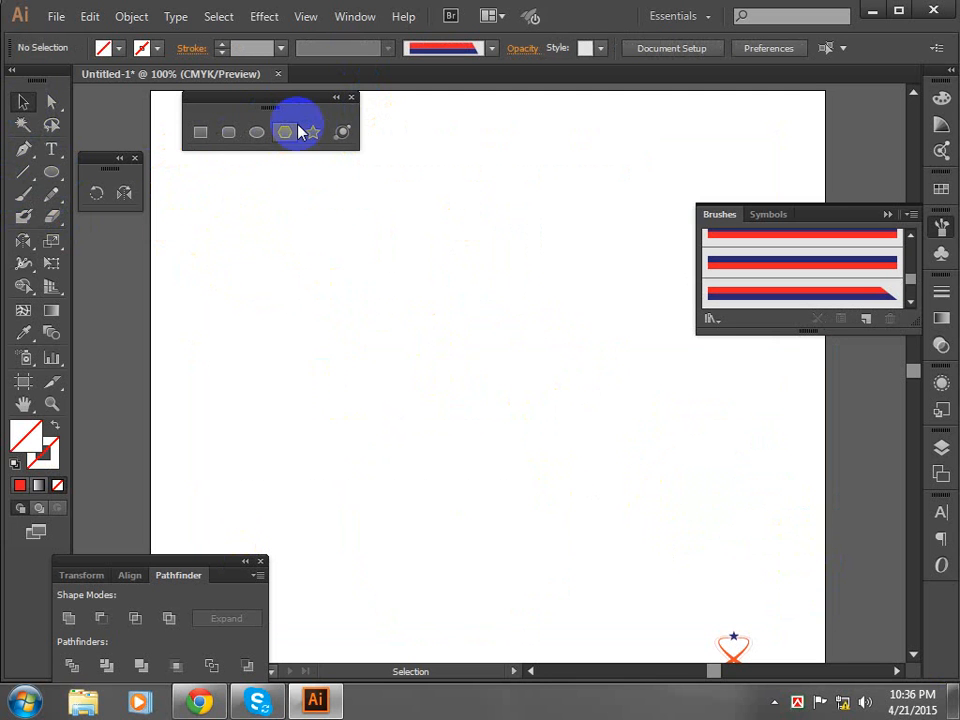
Draw a tall, narrow ellipse in the upper middle of the artboard and apply the straight blue-and-red art brush
left_click(123, 194)
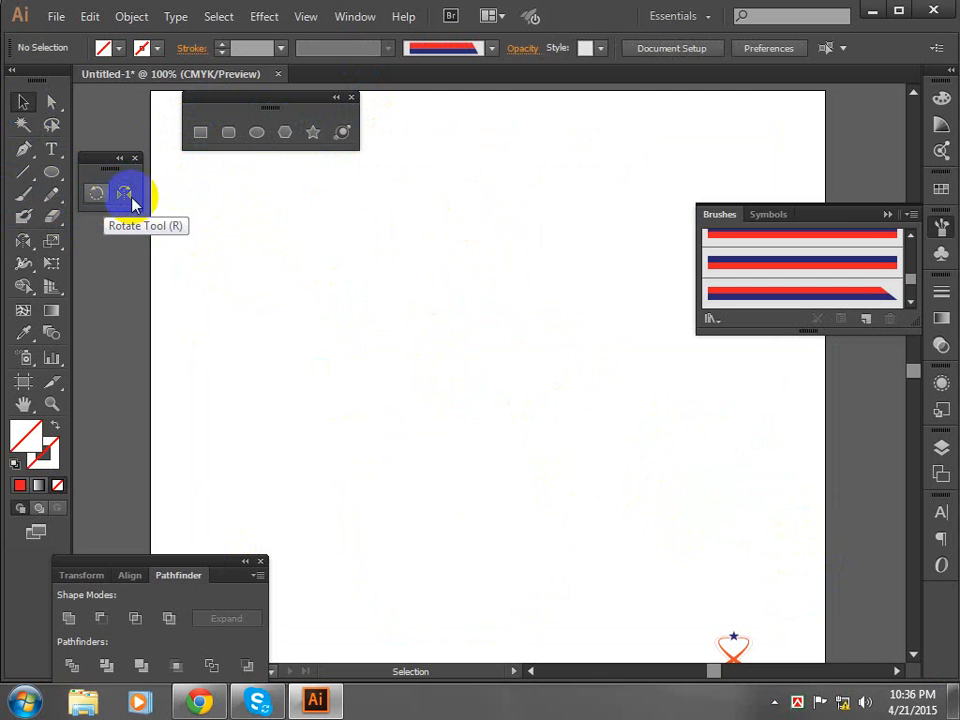
left_click(257, 132)
left_click_drag(413, 209, 476, 372)
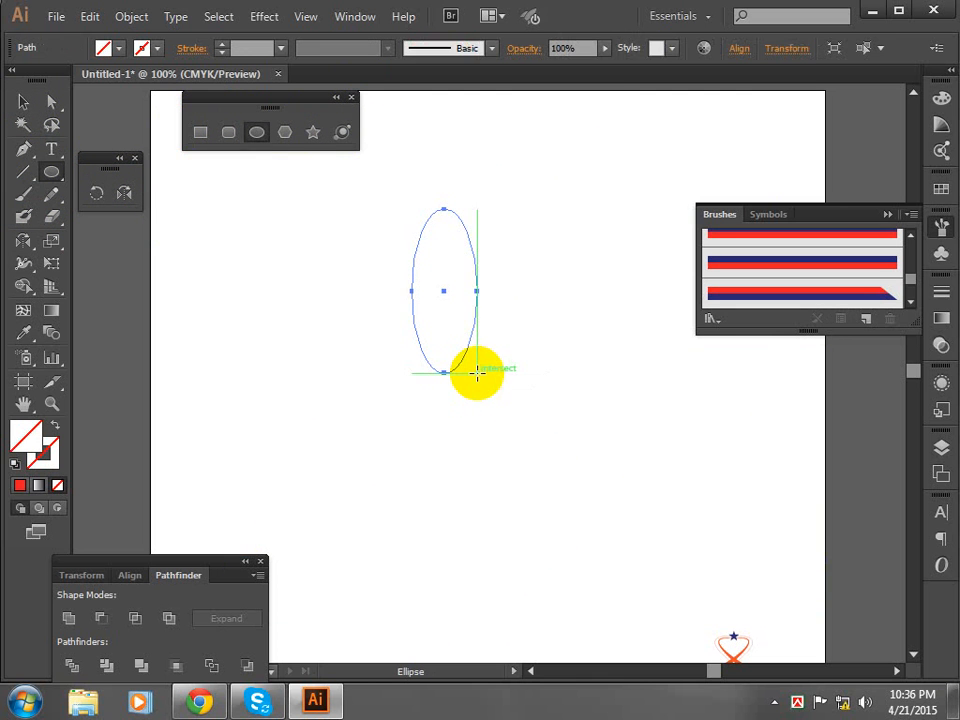
left_click(745, 263)
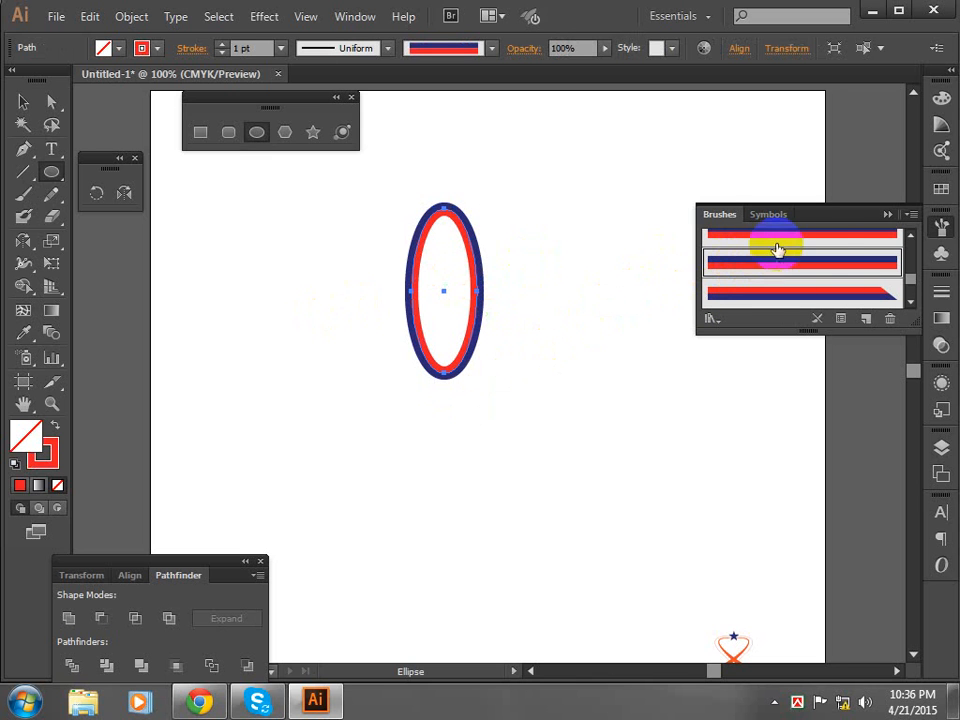
left_click(21, 102)
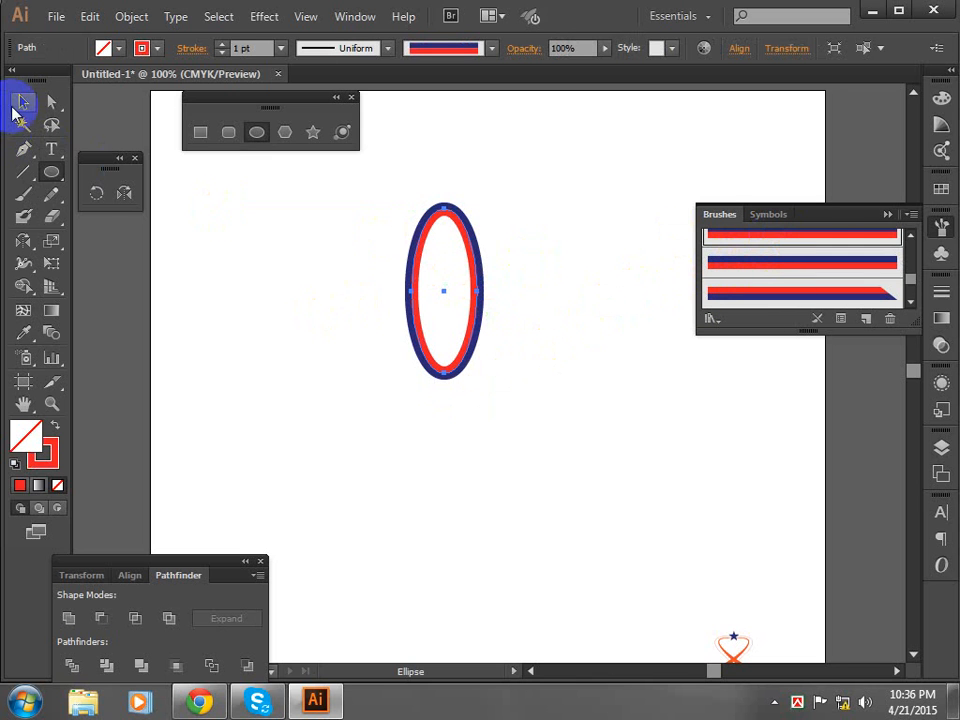
Rotate a copy of the ellipse counterclockwise about a point just below its lower end
left_click(96, 193)
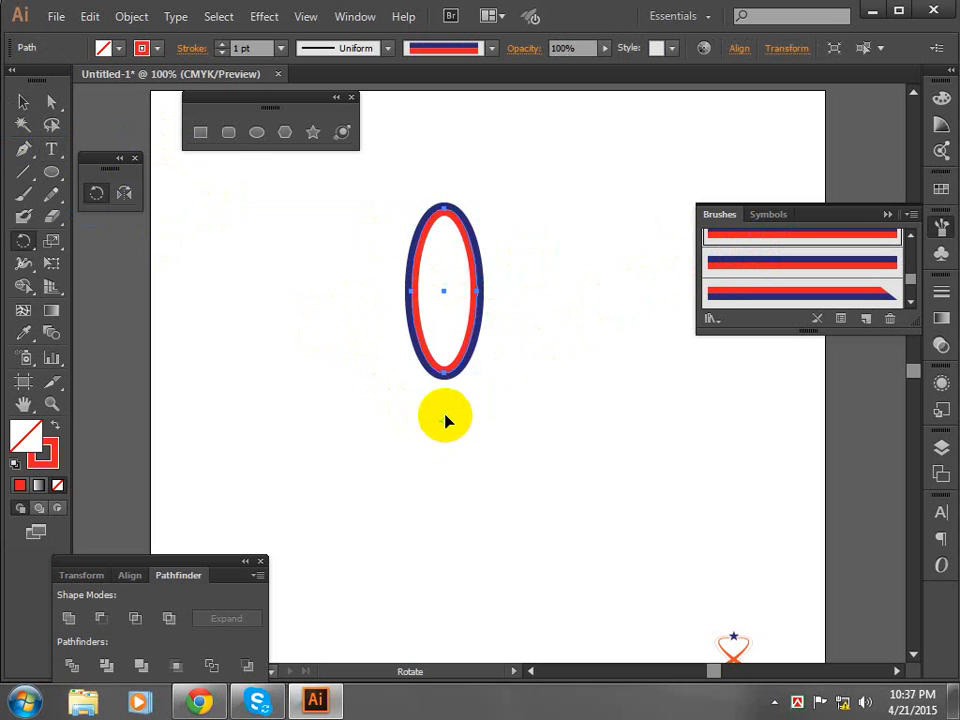
left_click(445, 420)
left_click_drag(430, 362, 396, 401)
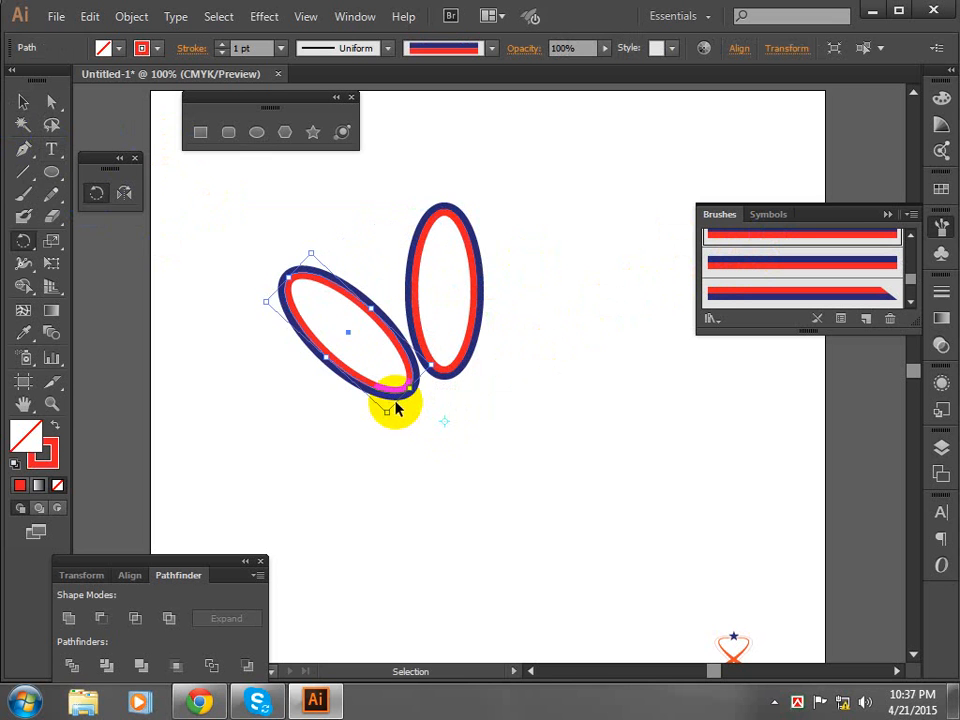
Repeat the rotated copy six times around the same point to form a ring of petals
key("ctrl+d")
key("ctrl+d")
key("ctrl+d")
key("ctrl+d")
key("ctrl+d")
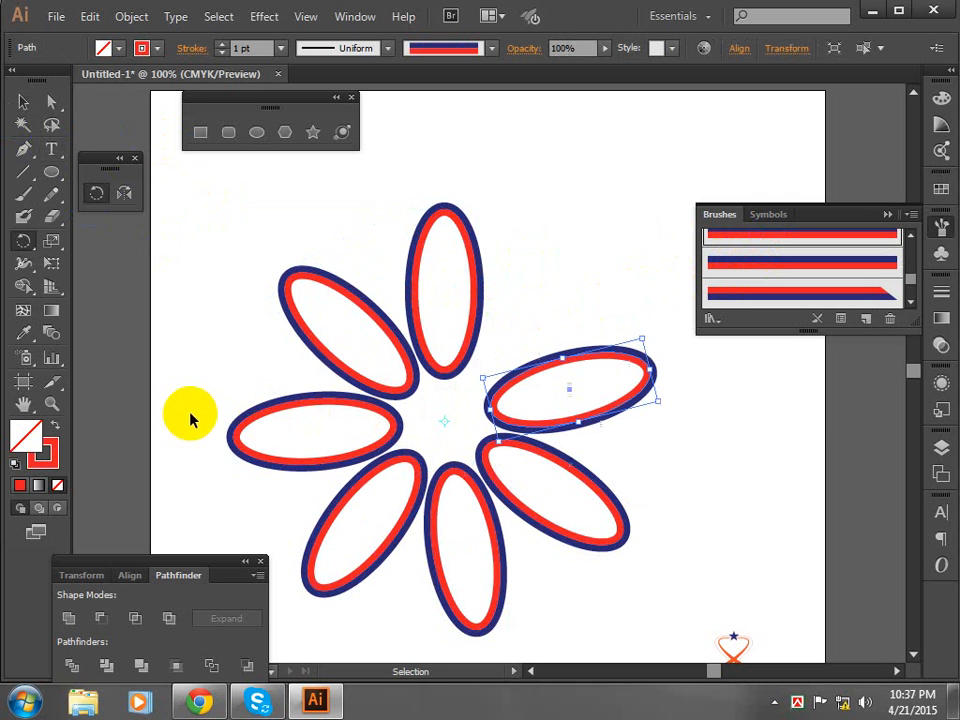
key("ctrl+d")
left_click(472, 355)
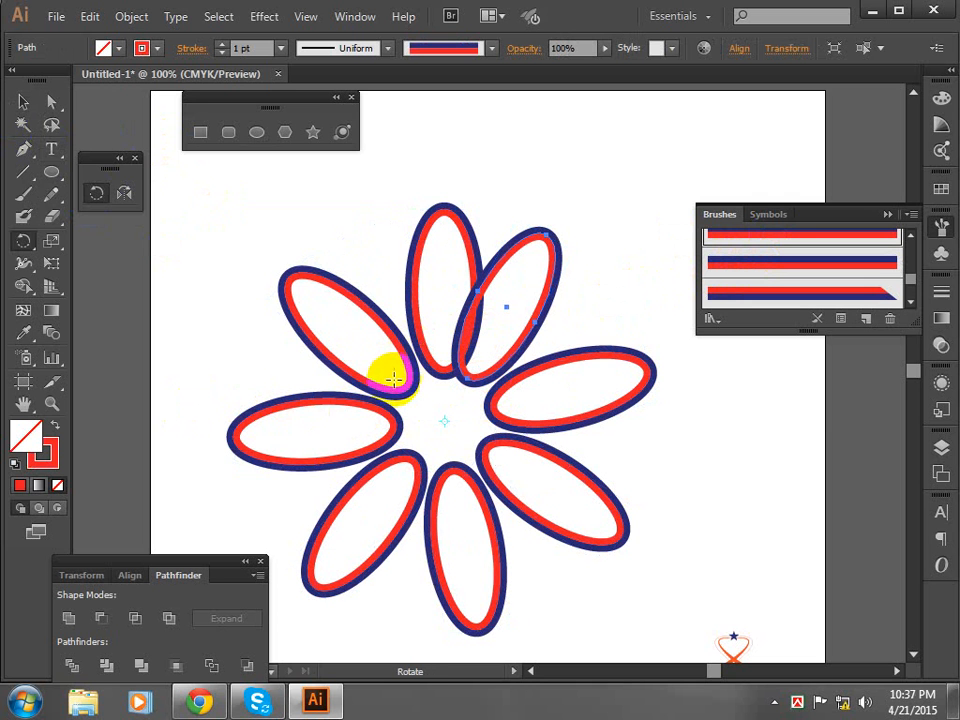
Select all the ellipse petals of the flower and delete them
left_click(16, 101)
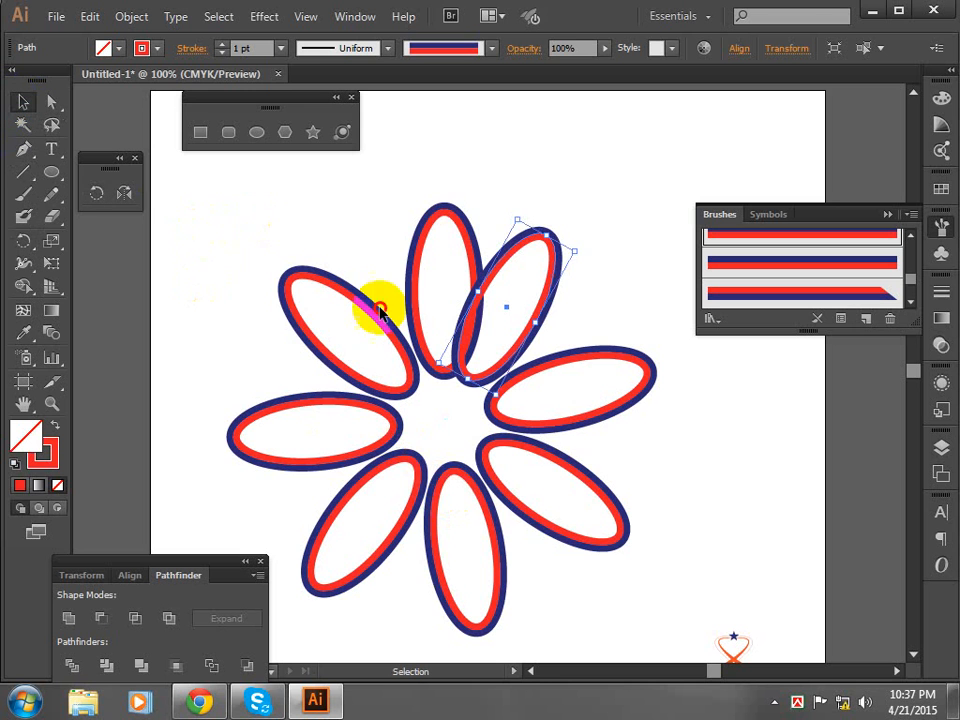
left_click_drag(274, 214, 589, 489)
key("Delete")
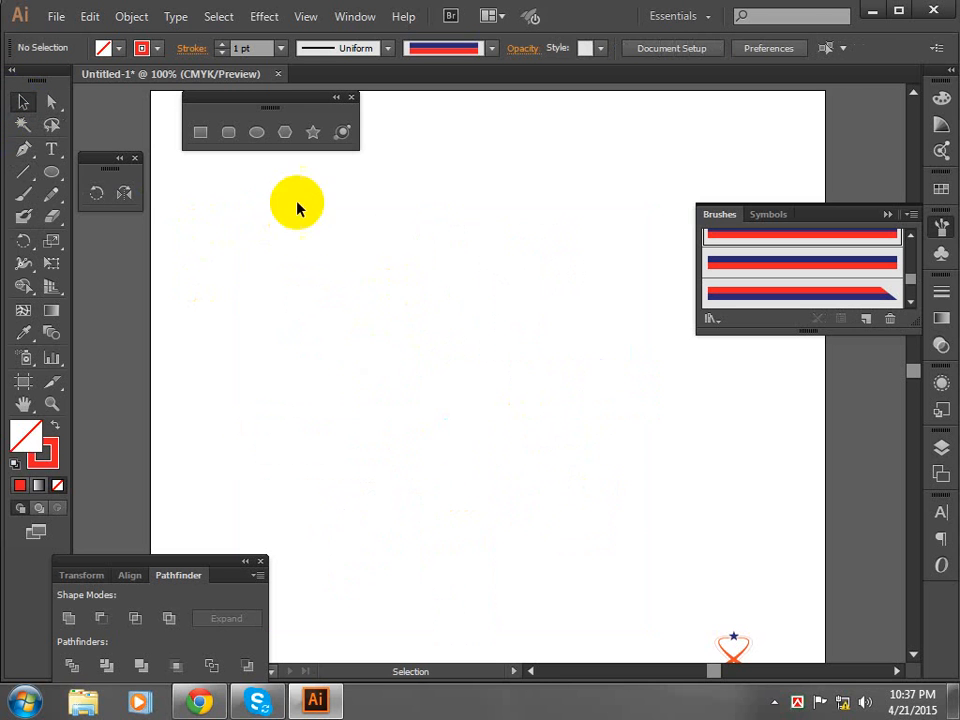
Draw a smaller, narrow upright ellipse near the top of the artboard and give it the straight blue-and-red art brush
left_click_drag(99, 170, 96, 140)
left_click(222, 135)
left_click(257, 132)
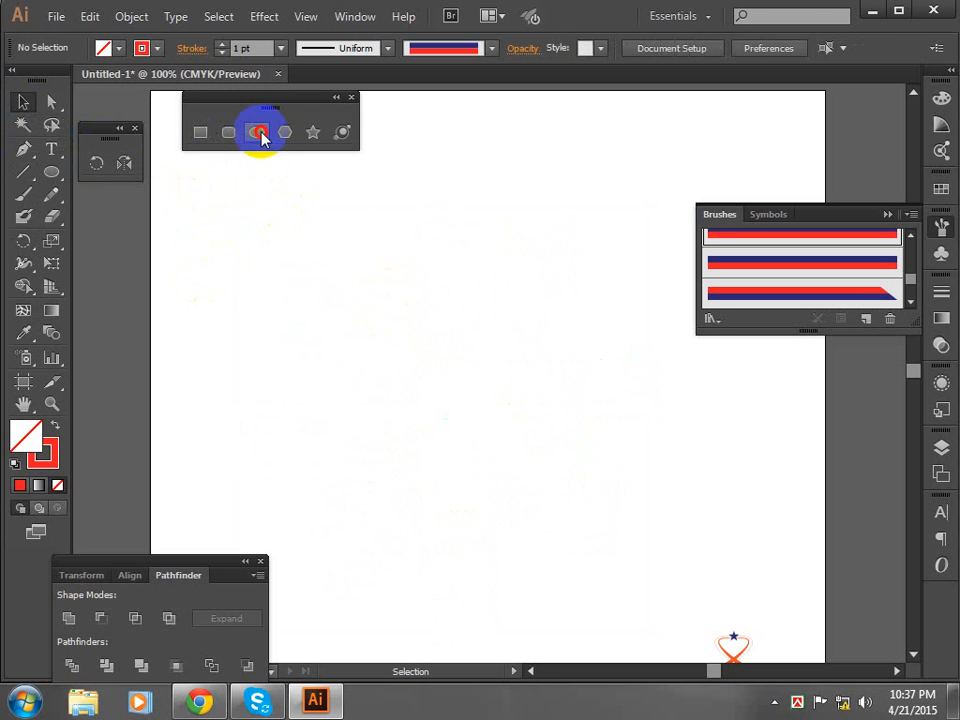
left_click_drag(415, 189, 448, 296)
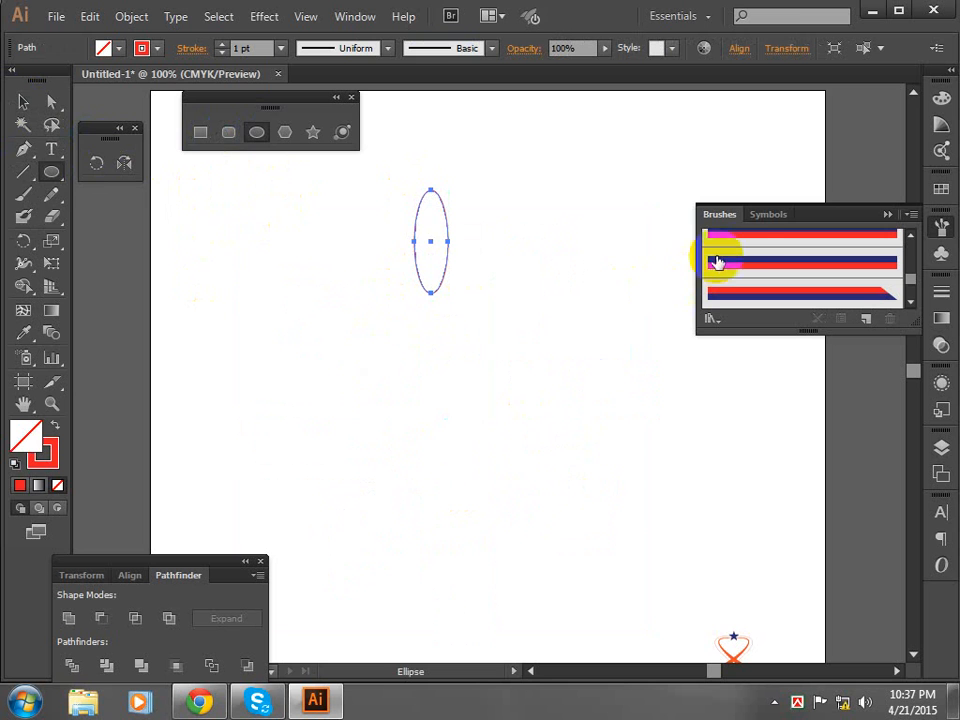
left_click_drag(746, 240, 429, 242)
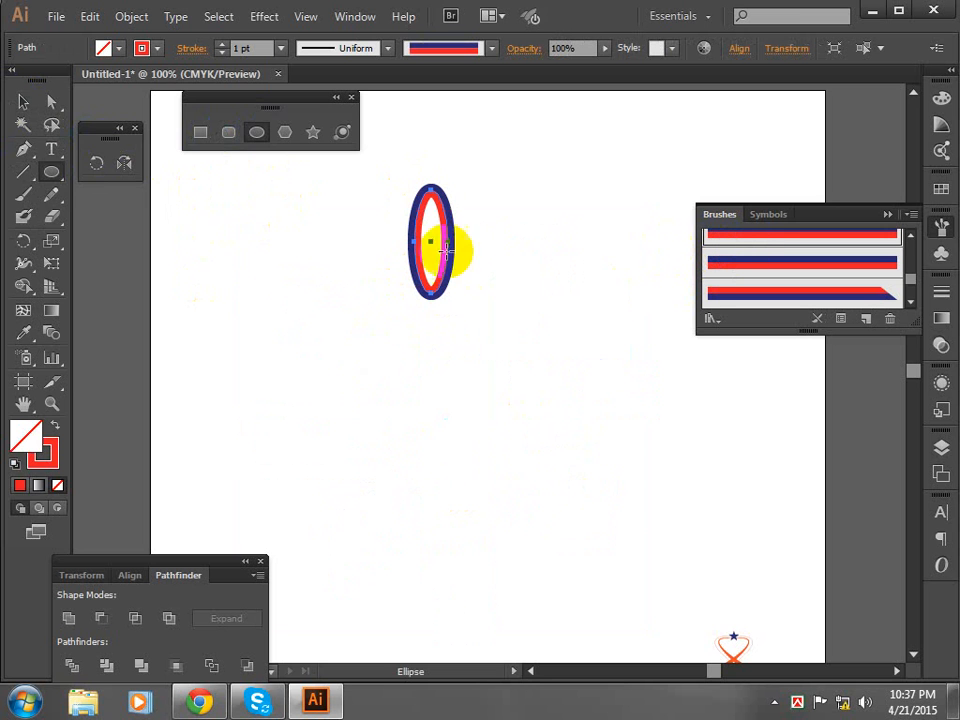
Rotate a copy of the ellipse counterclockwise about a point below it and repeat the copy four times to form a six-petal ring
left_click(96, 163)
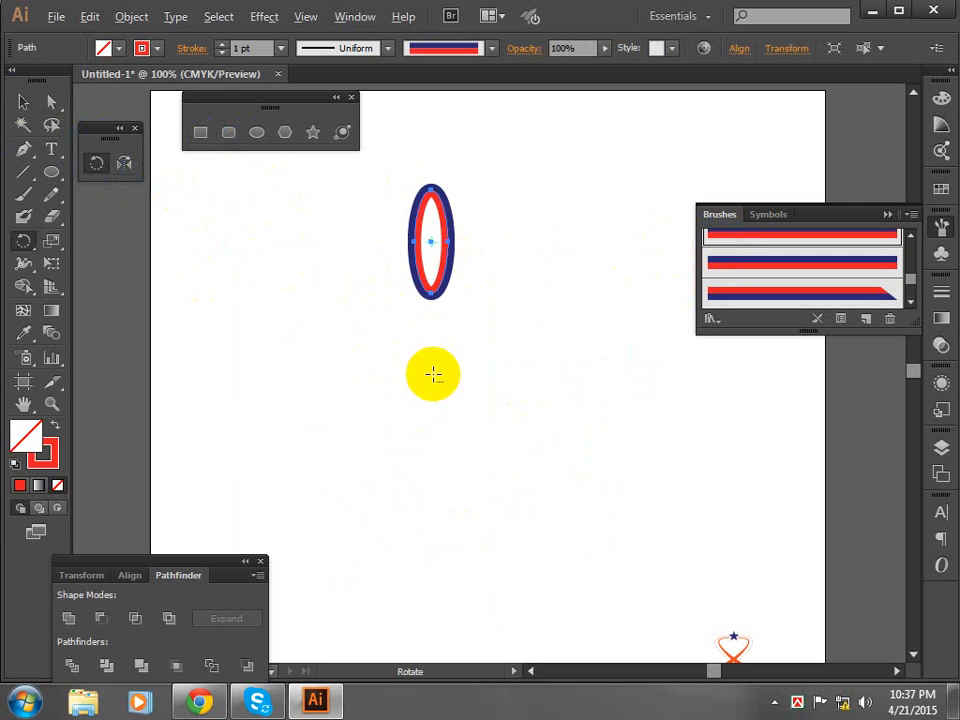
left_click(433, 378, "alt")
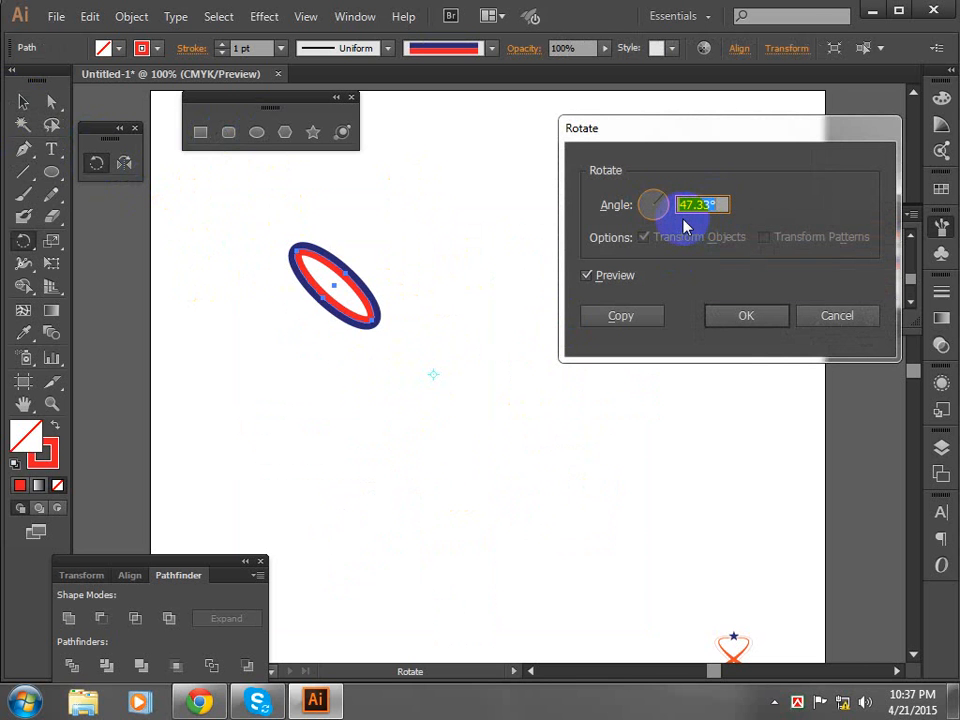
left_click(618, 315)
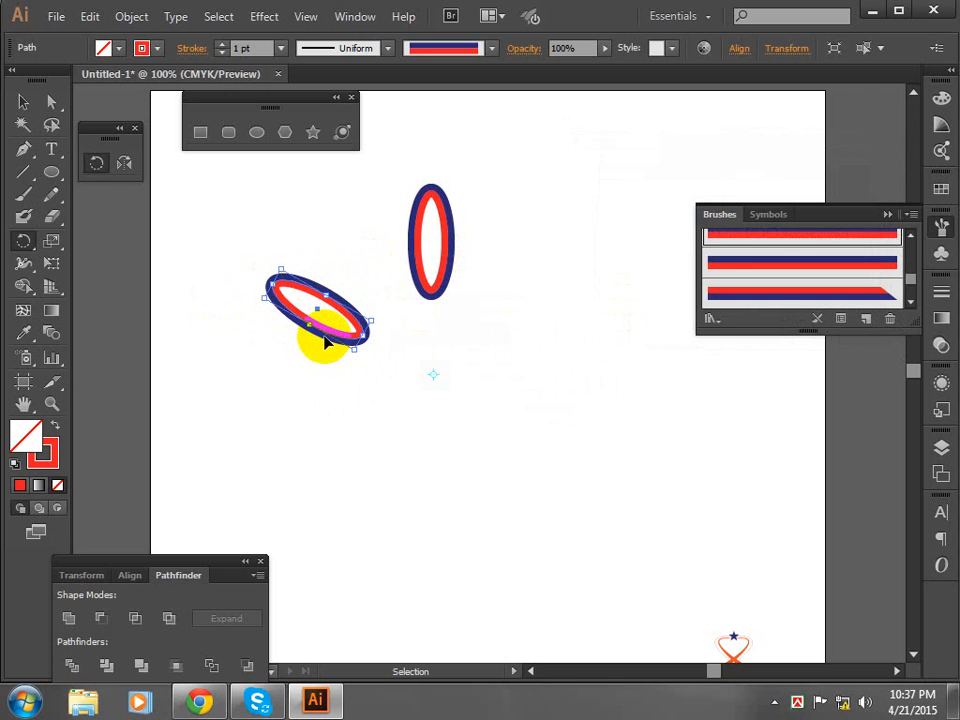
key("ctrl+d")
key("ctrl+d")
key("ctrl+d")
key("ctrl+d")
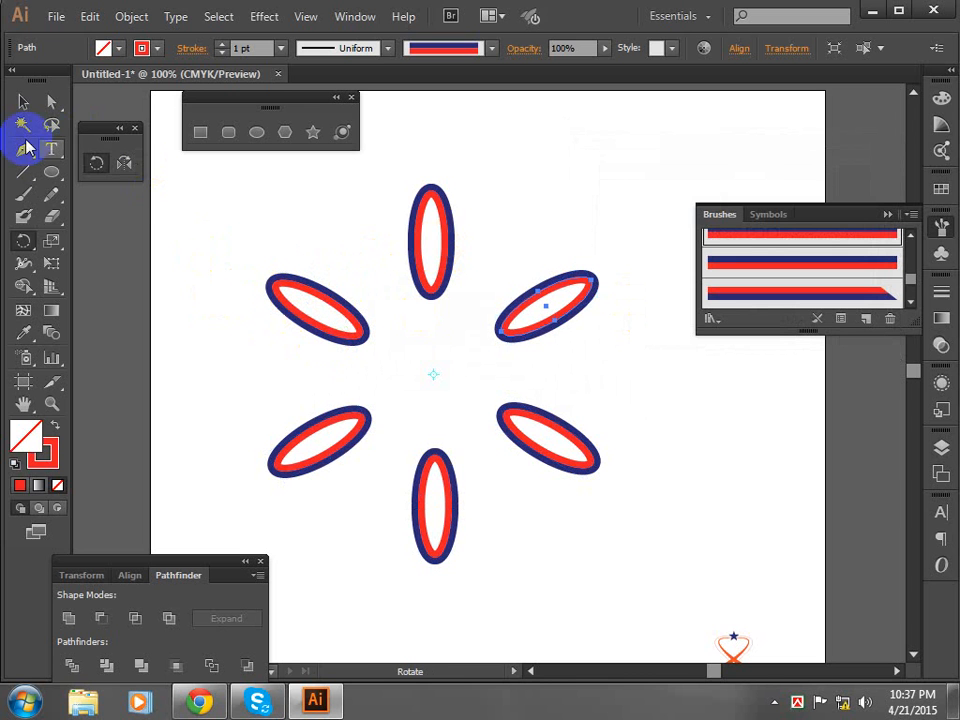
Select all six ellipse petals of the ring and delete them
left_click(18, 105)
left_click_drag(300, 232, 655, 545)
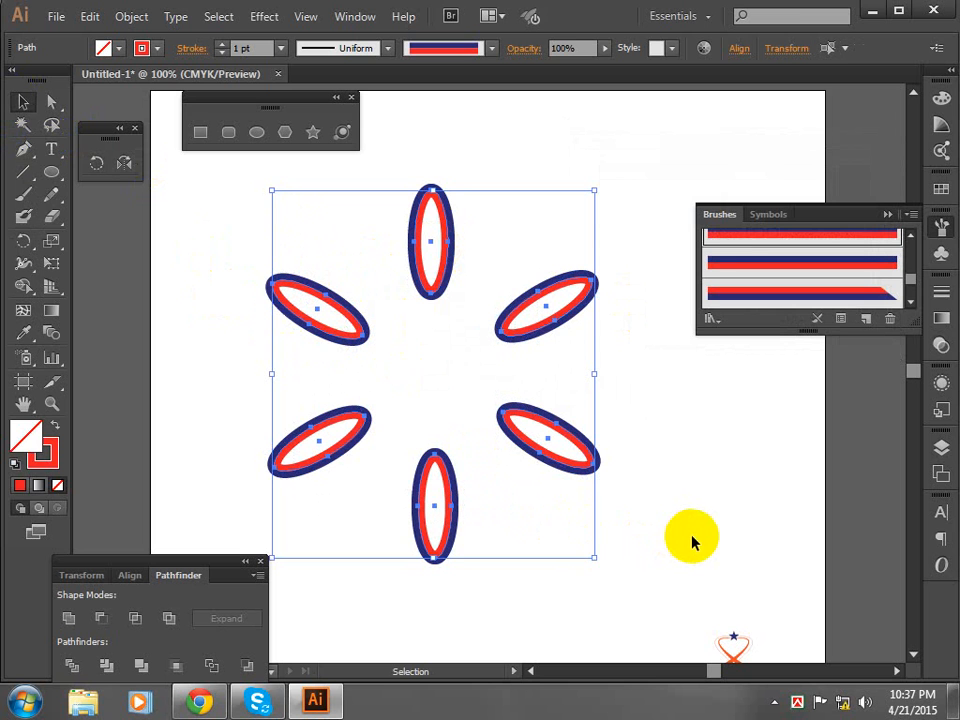
left_click(688, 534)
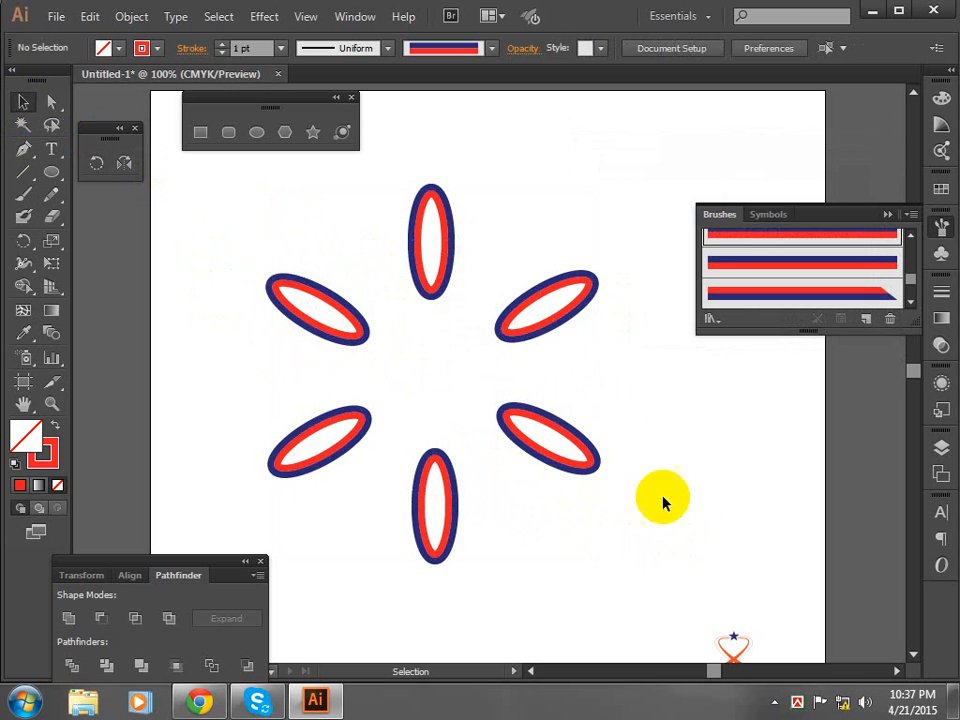
left_click_drag(325, 220, 618, 569)
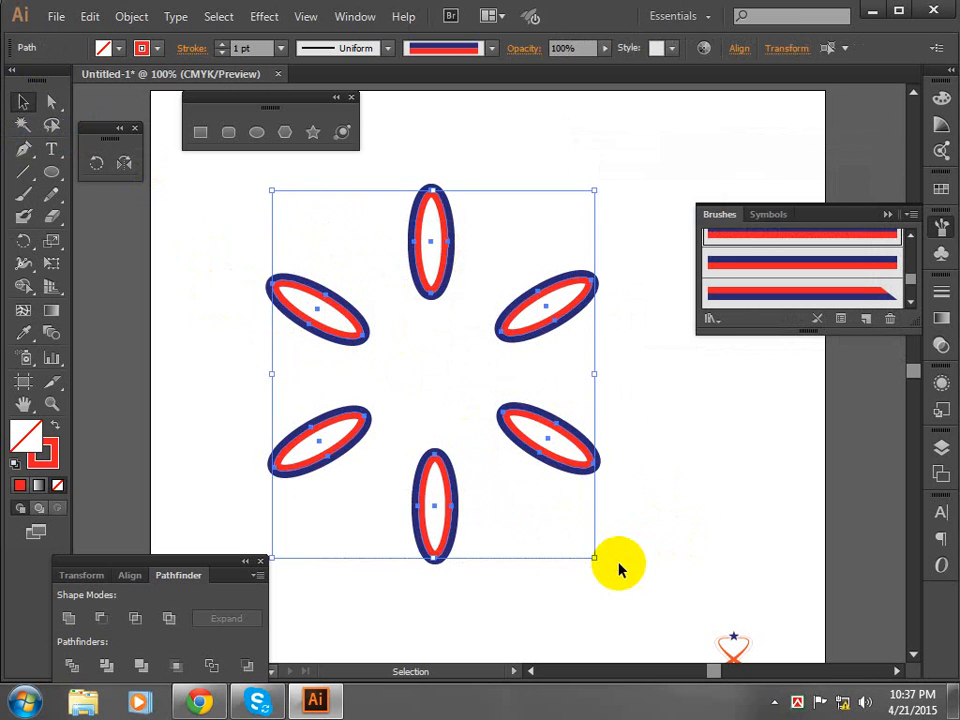
key("Delete")
Draw a large circle with an unfilled red basic stroke from its centre near the middle of the artboard
left_click(265, 137)
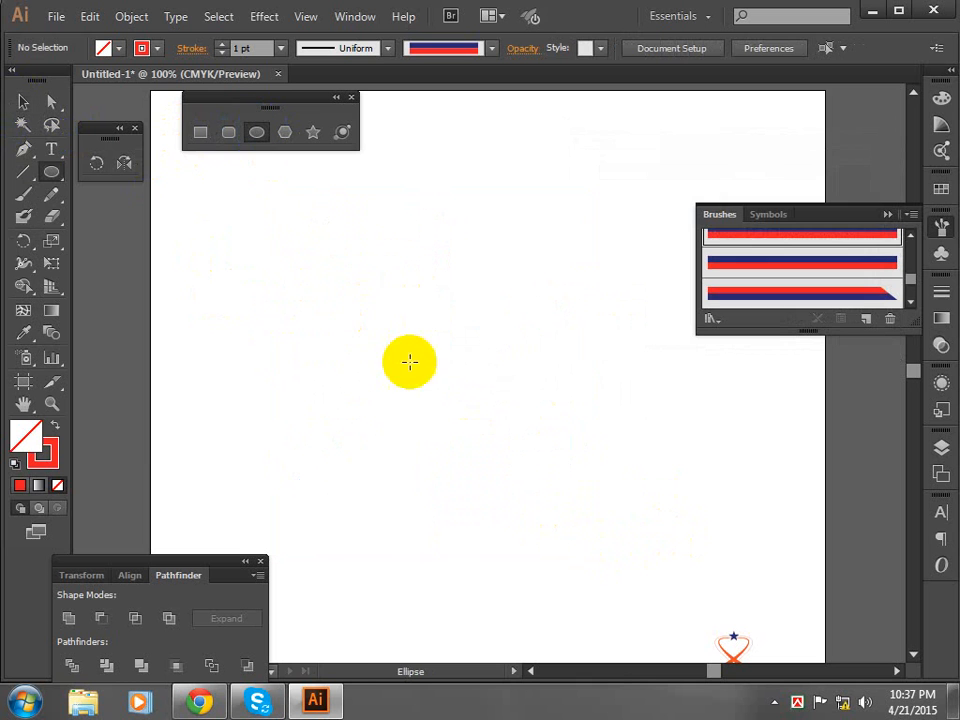
left_click_drag(379, 334, 446, 460)
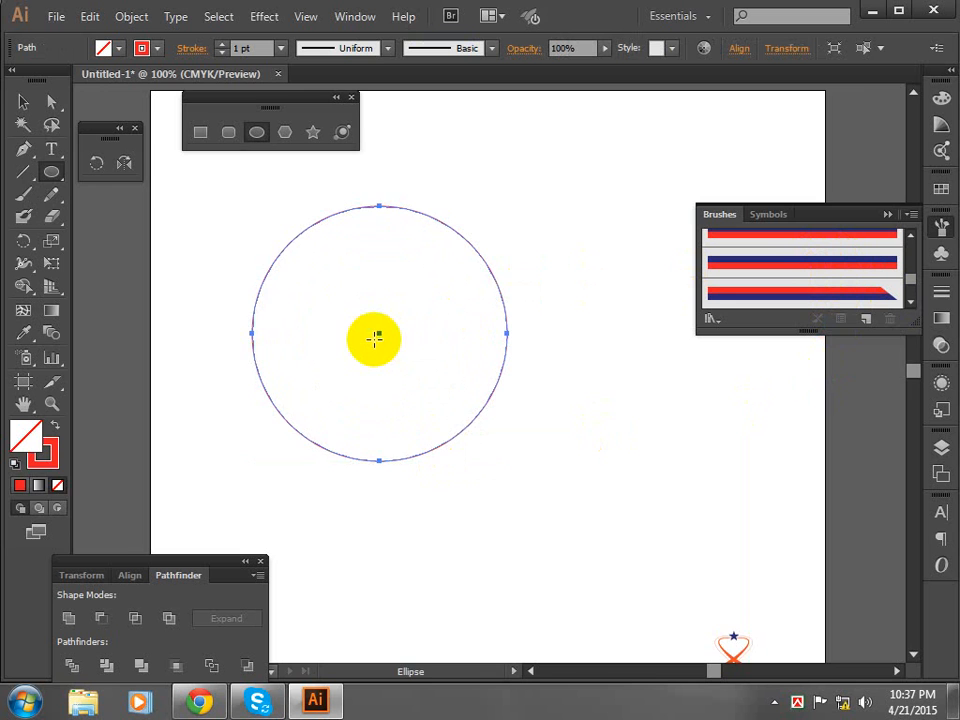
key("ctrl+equal")
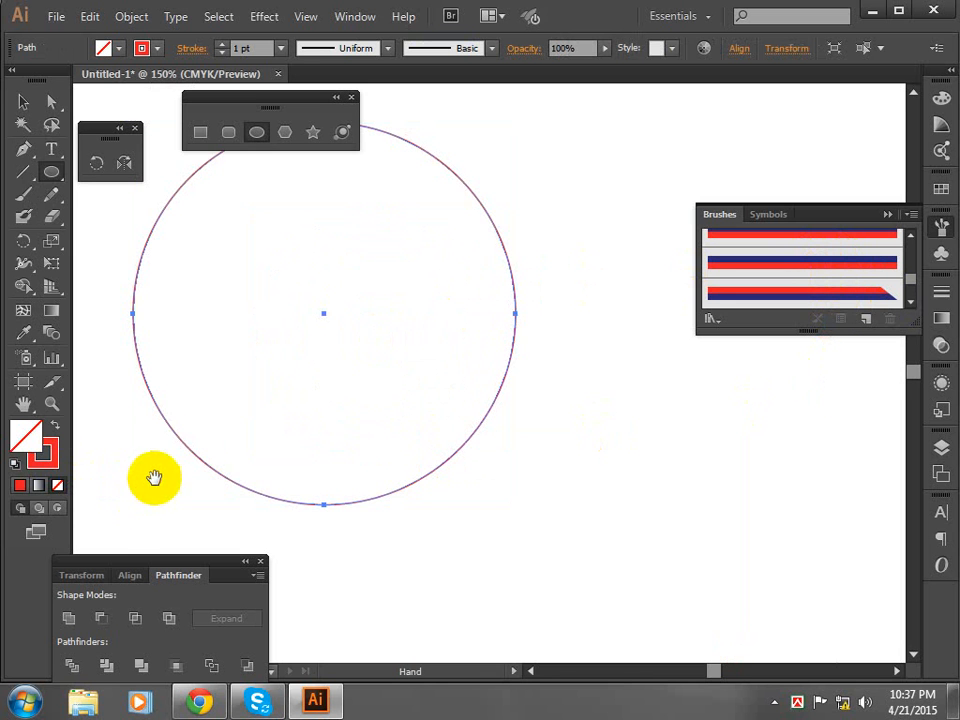
left_click_drag(204, 420, 283, 488)
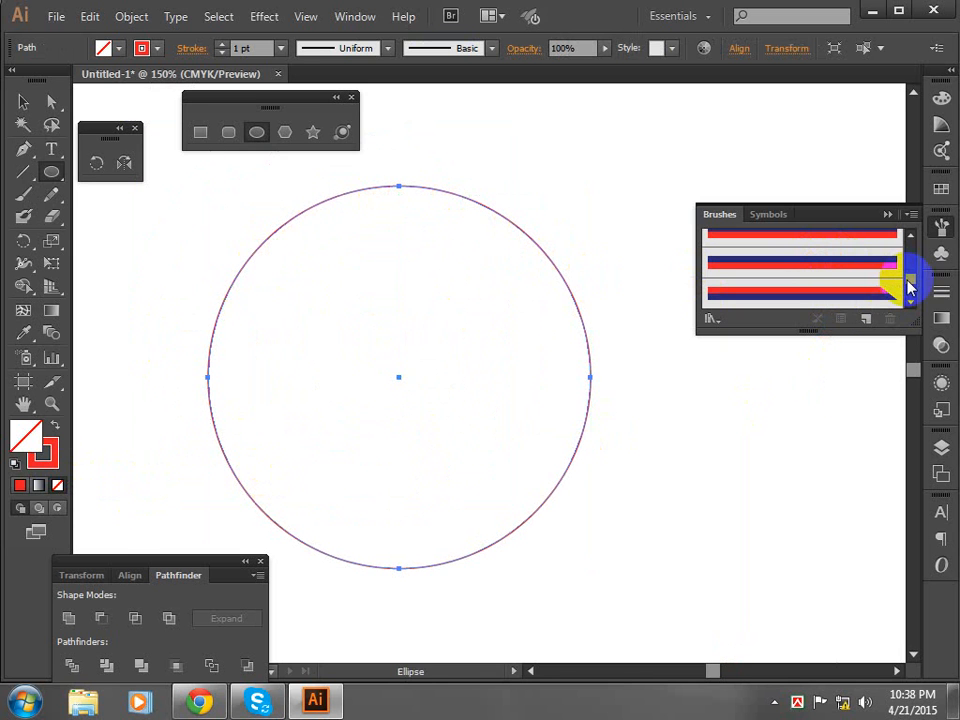
Try the rough charcoal art brush on the circle and return its stroke to the Basic brush
left_click_drag(909, 287, 908, 257)
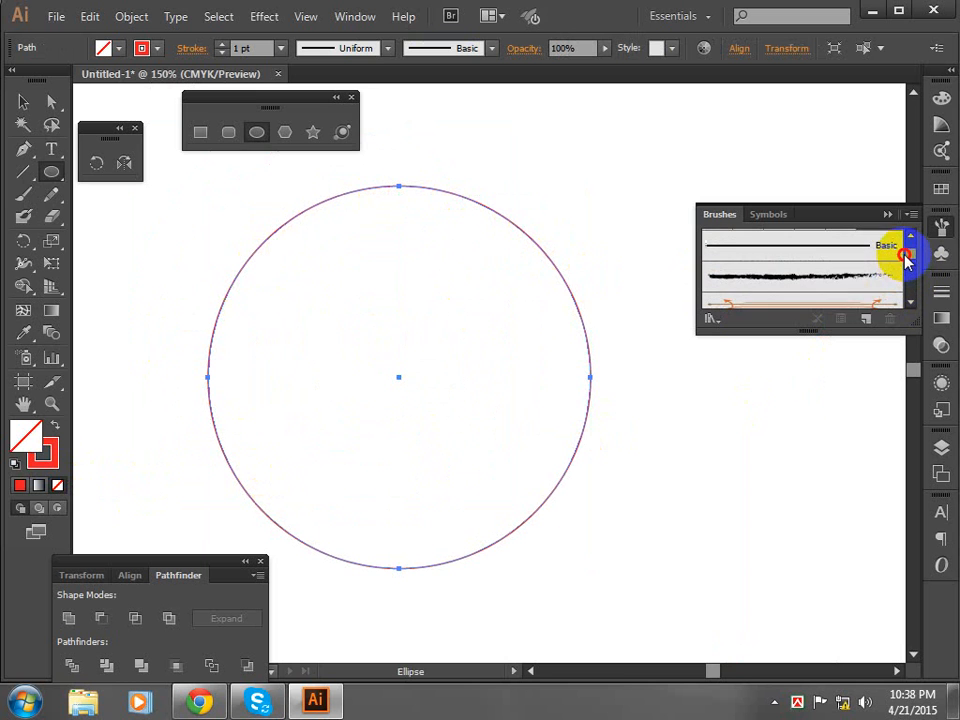
left_click(857, 284)
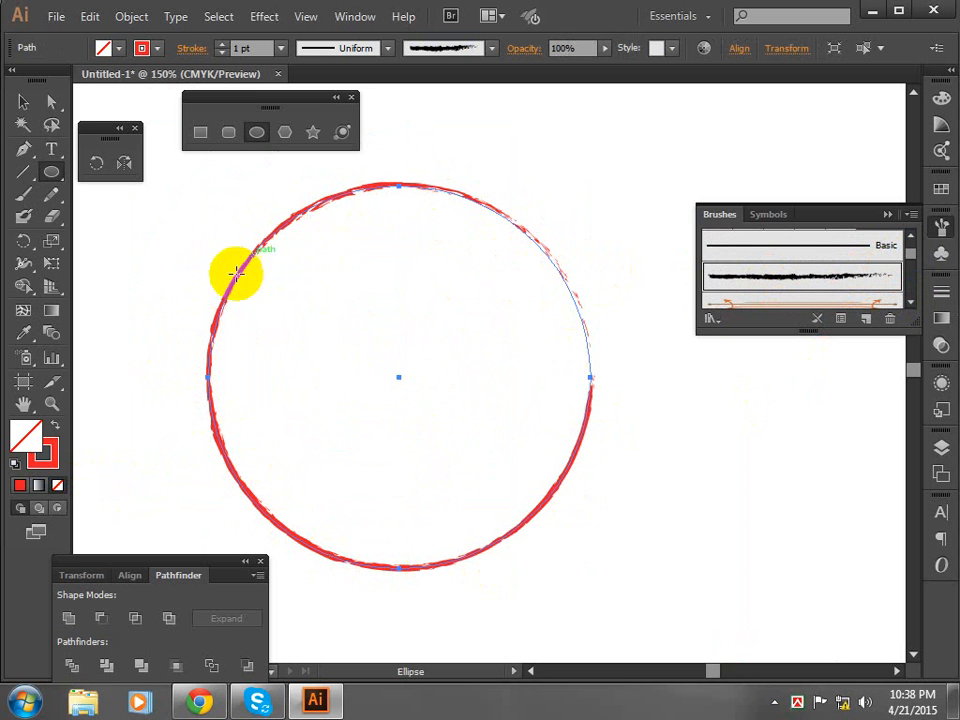
left_click(820, 249)
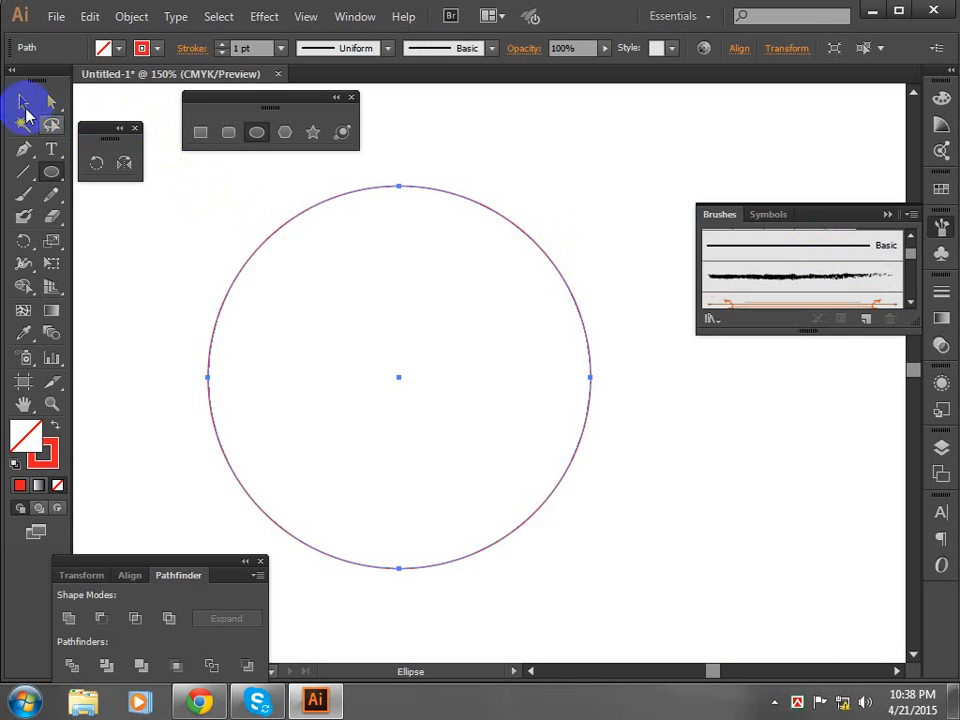
Show the full stroke options for the selected circle and turn on a dashed line with a 12 pt dash
left_click(24, 103)
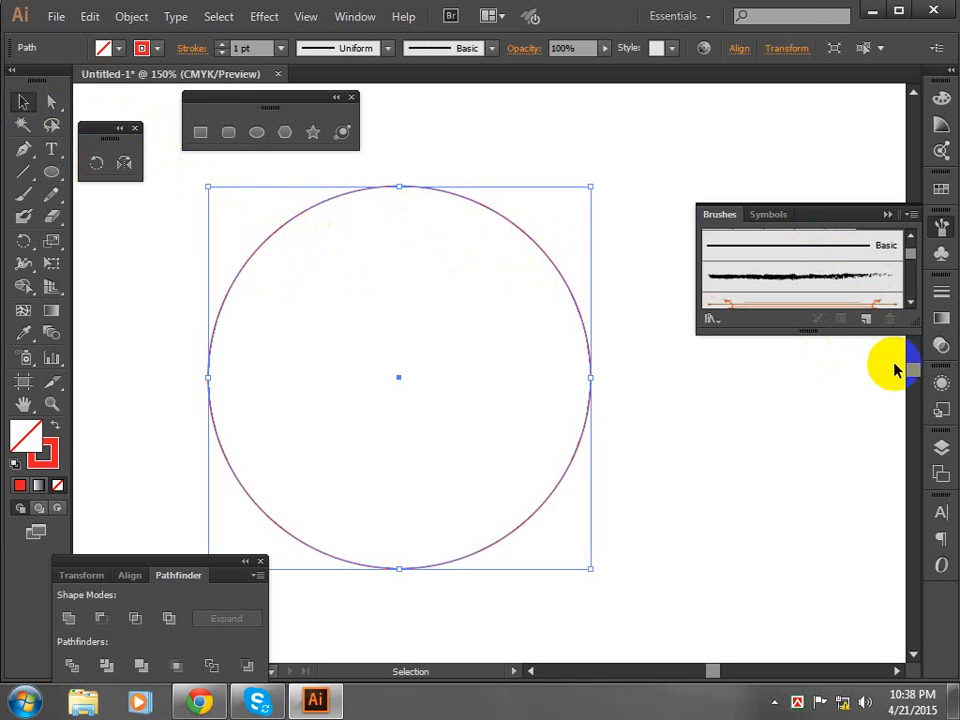
left_click(943, 295)
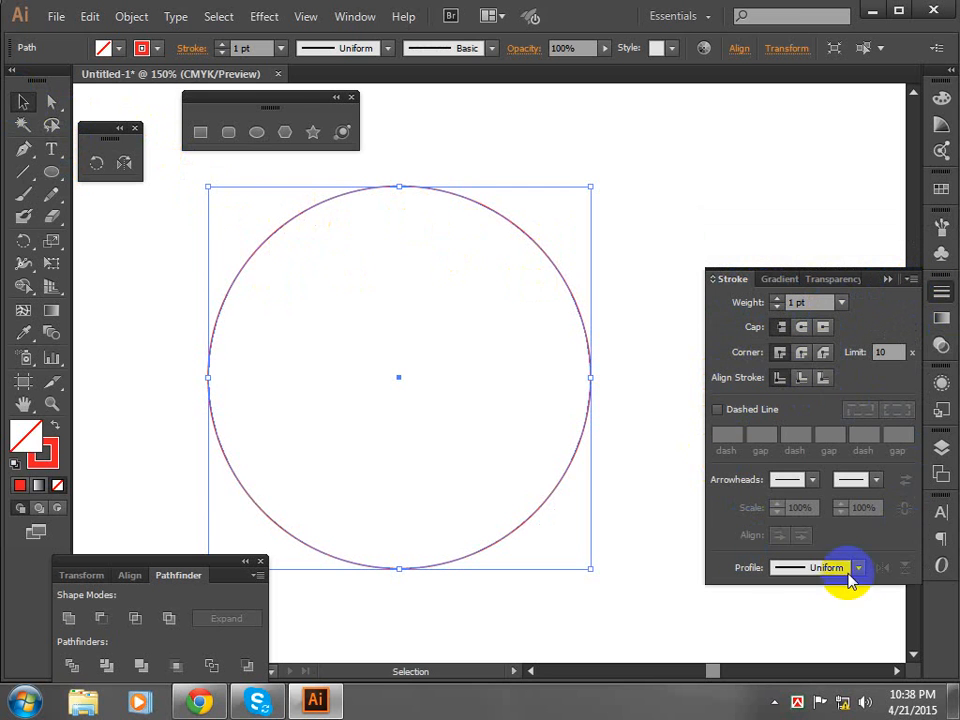
left_click(911, 280)
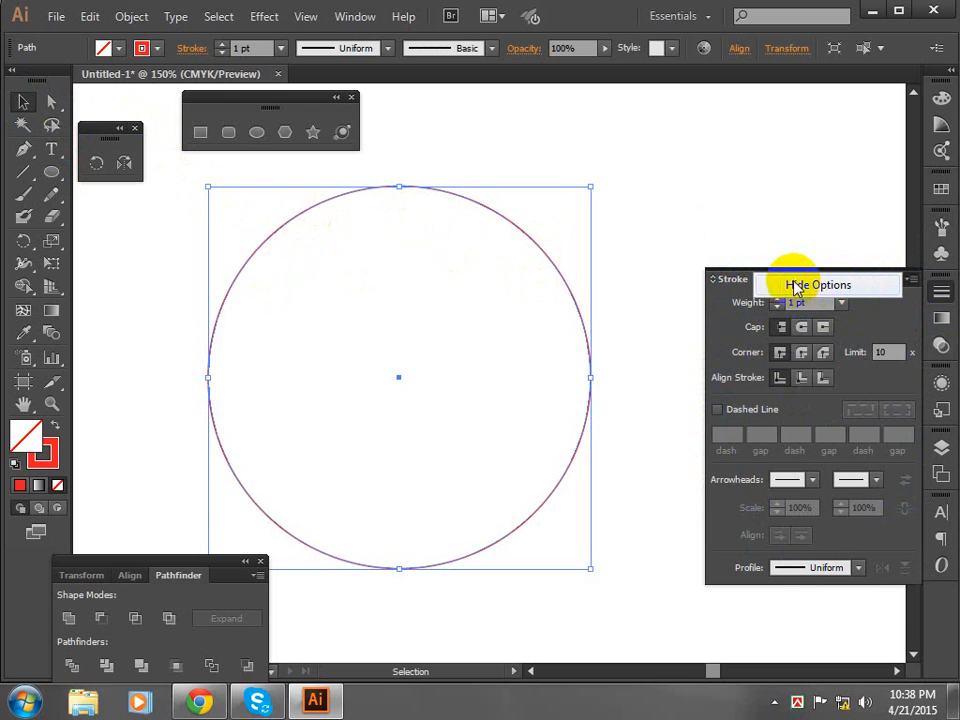
left_click(820, 288)
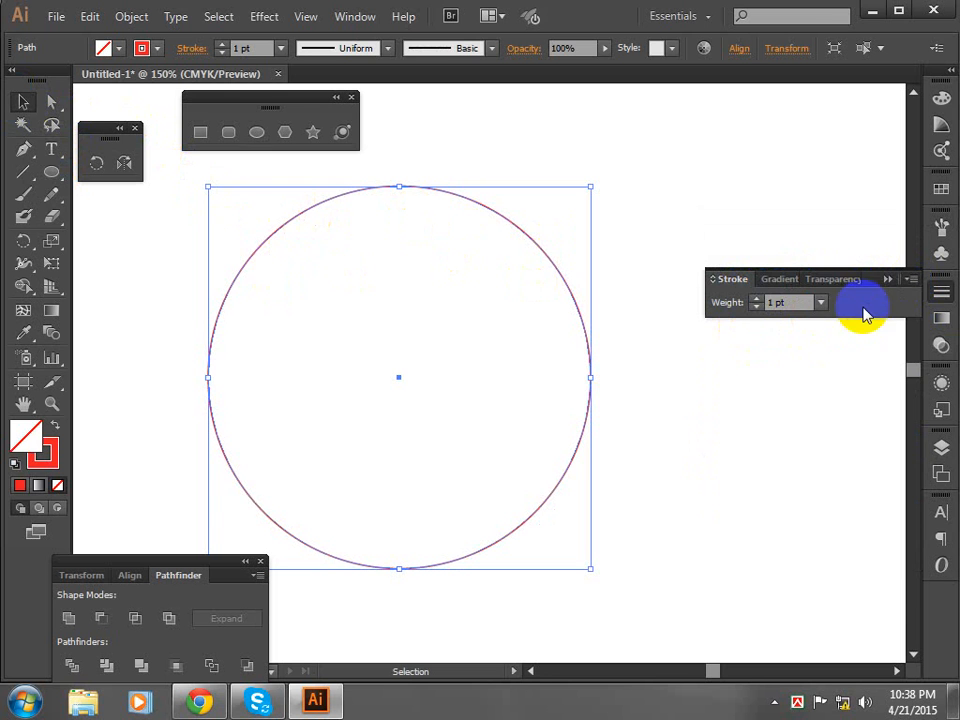
left_click(910, 280)
left_click(845, 291)
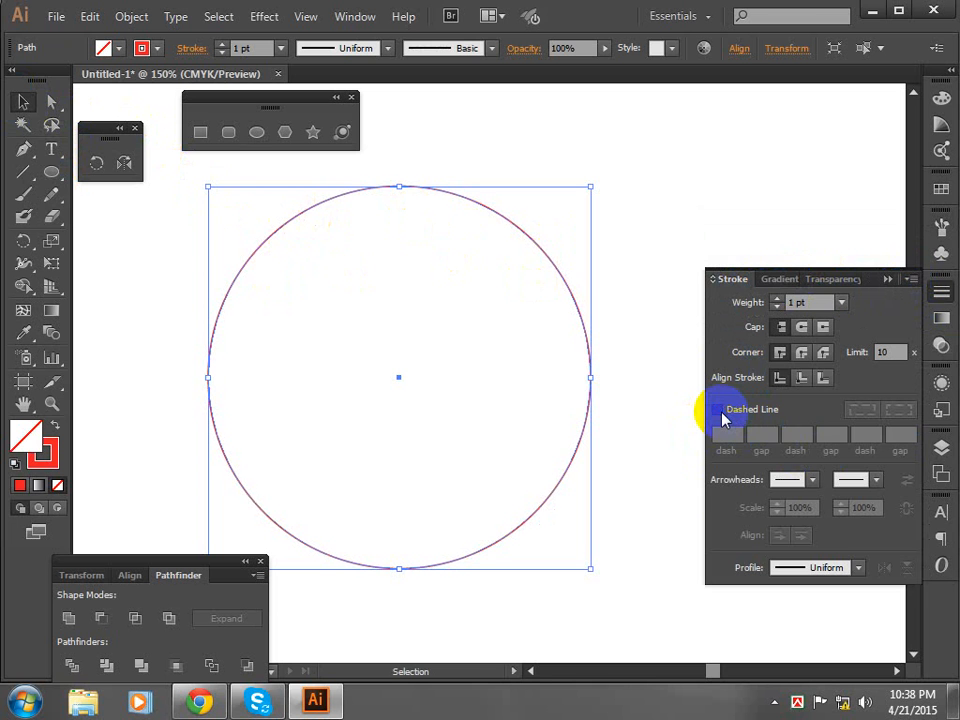
left_click(719, 411)
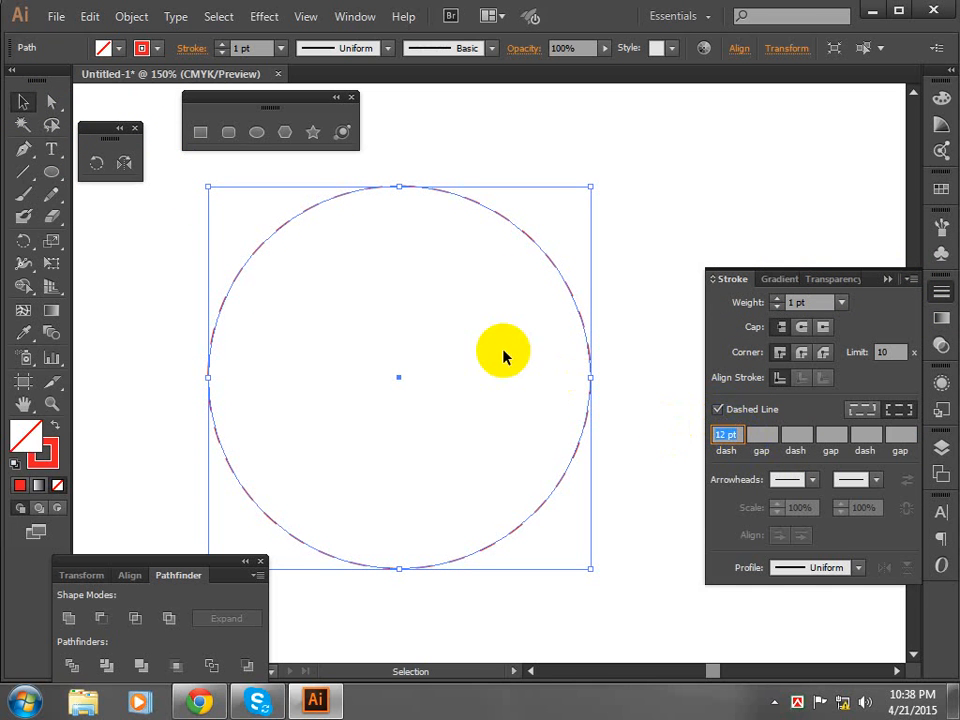
Increase the dashed circle's stroke weight to 6 pt
left_click(162, 48)
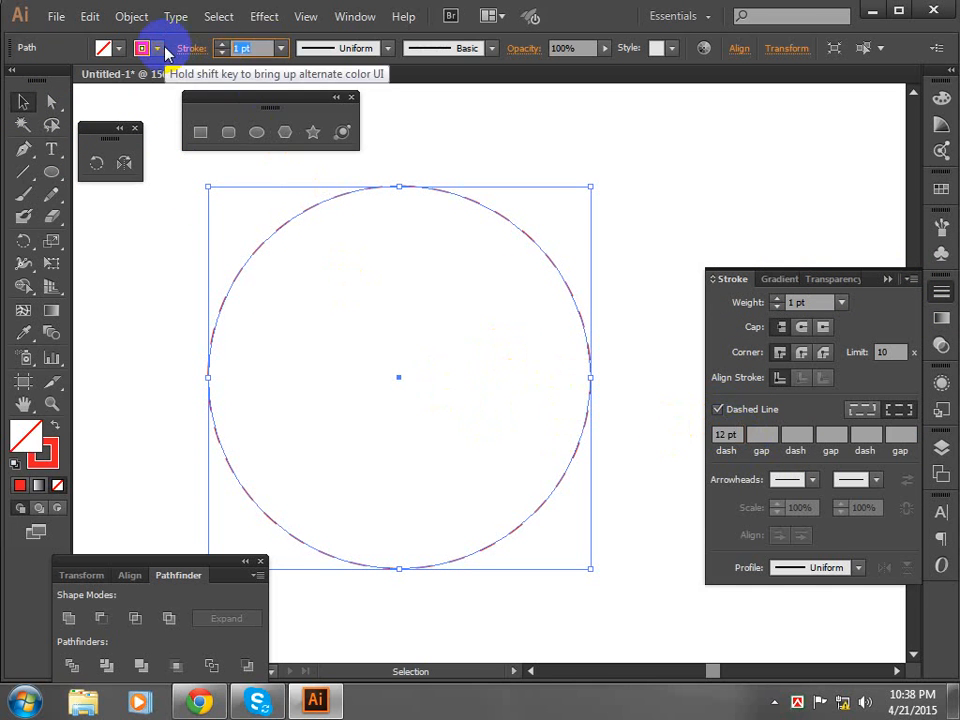
key("Up")
key("Up")
key("Up")
key("Up")
key("Up")
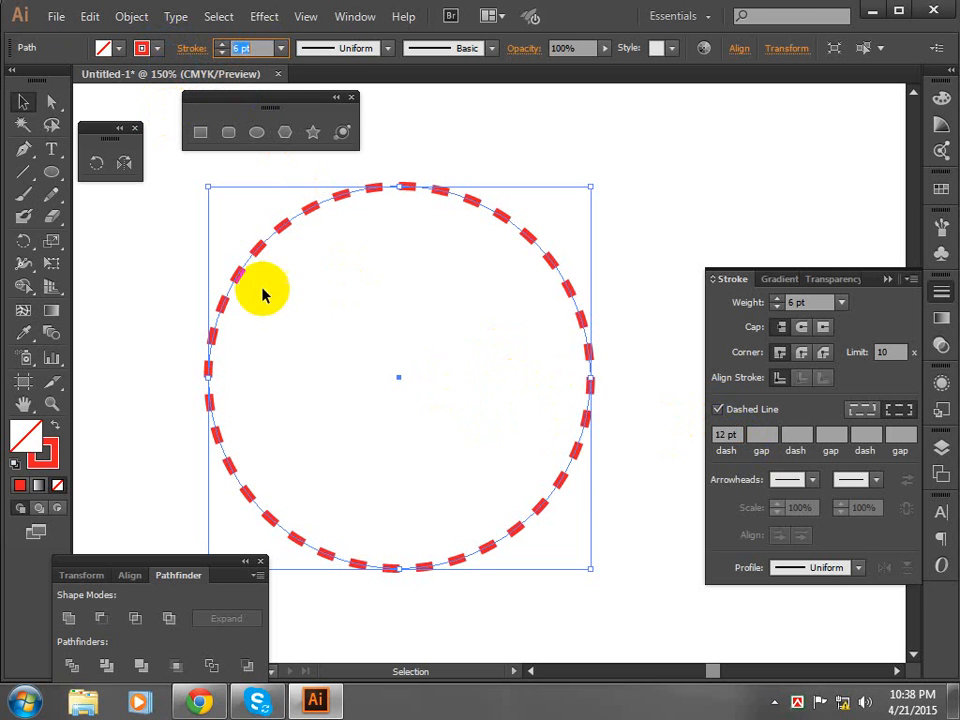
Set the circle's dash length to 0 pt and the gap to 18 pt
left_click(731, 436)
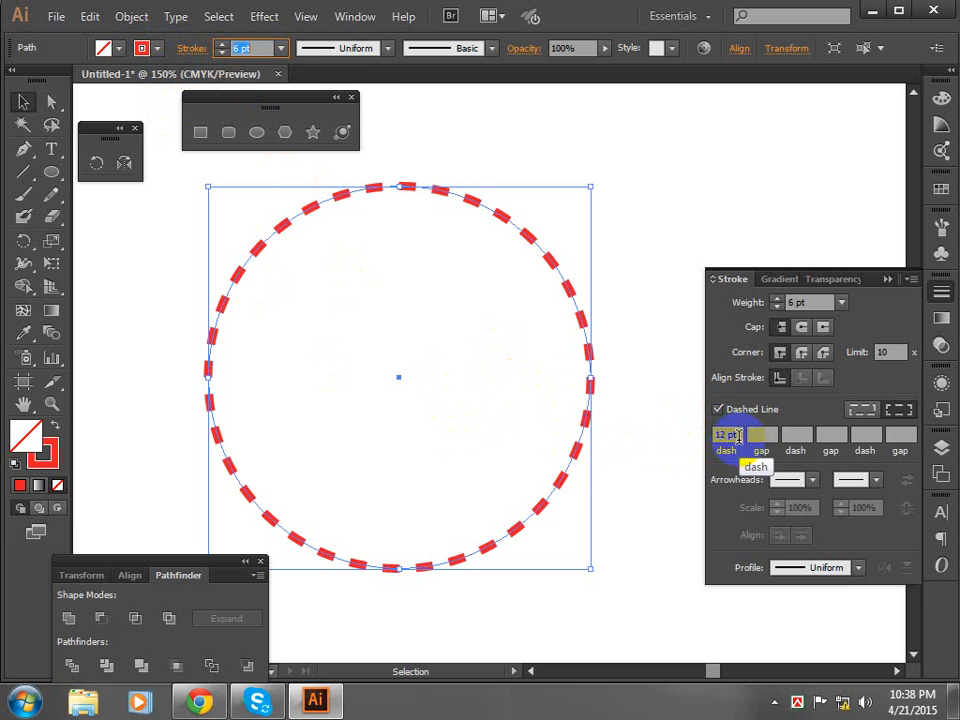
left_click_drag(738, 436, 703, 440)
type("0")
left_click(760, 436)
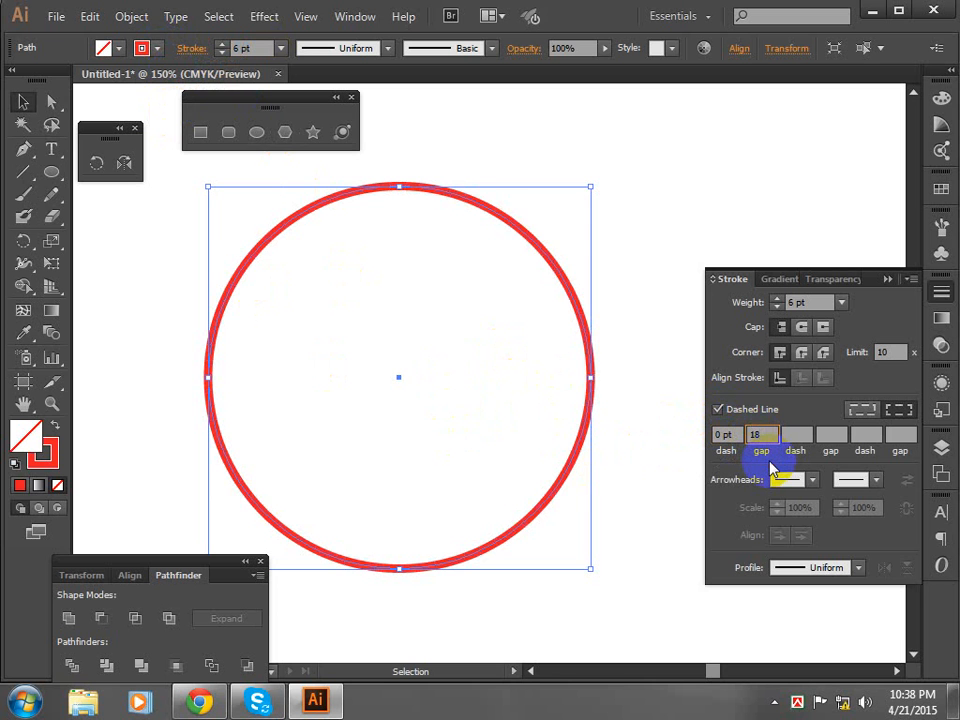
type("18")
key("Return")
key("ctrl+=")
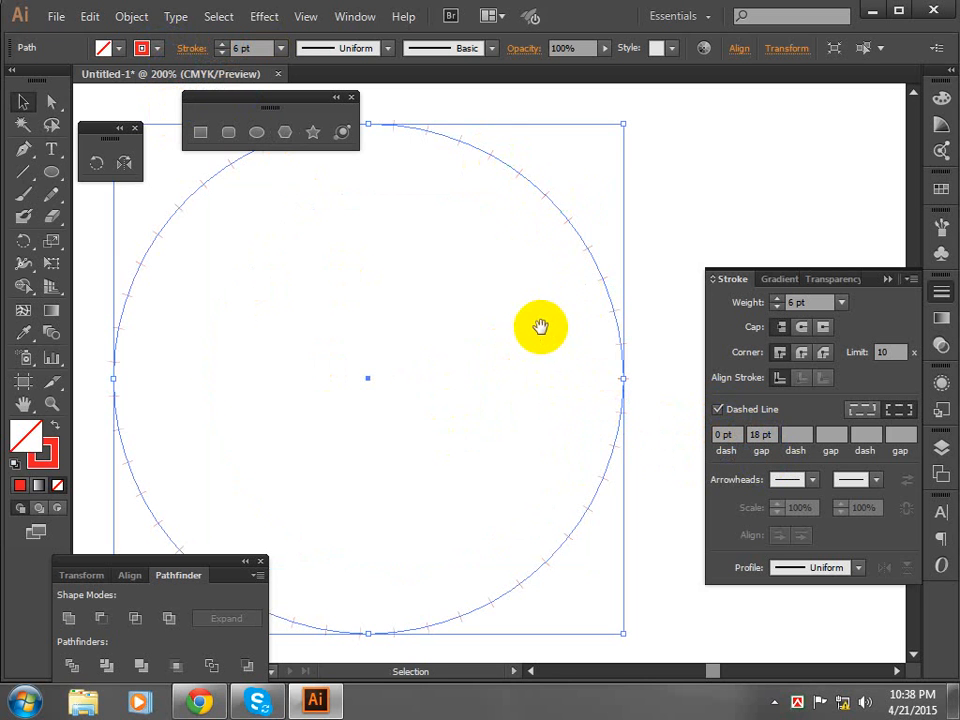
left_click_drag(540, 327, 602, 360)
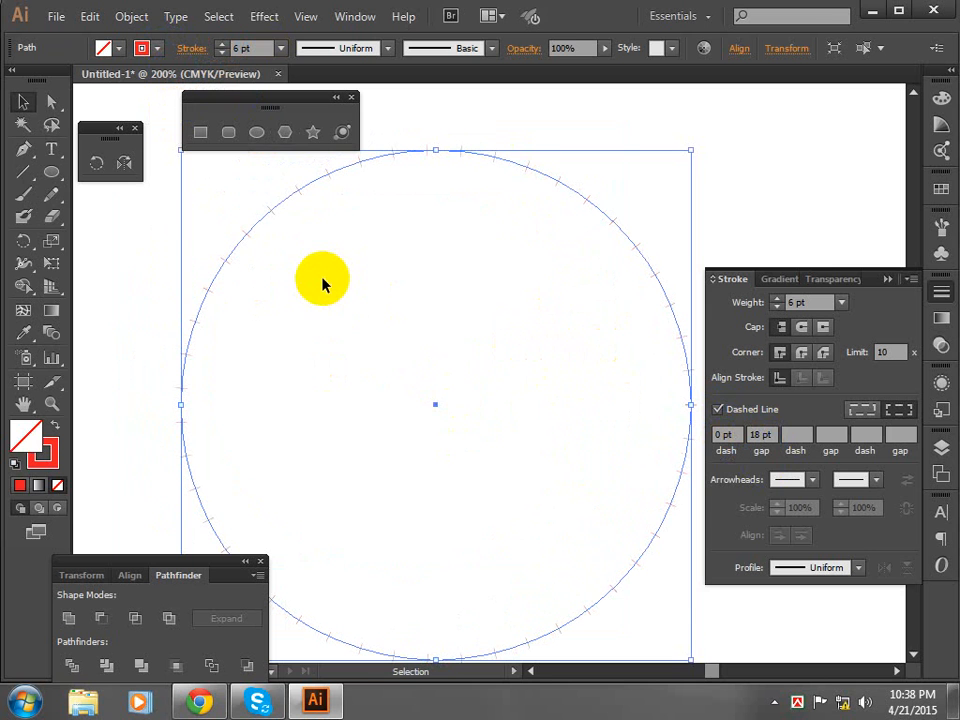
Give the circle's dashed stroke round caps so that the dashes become dots
left_click(618, 97)
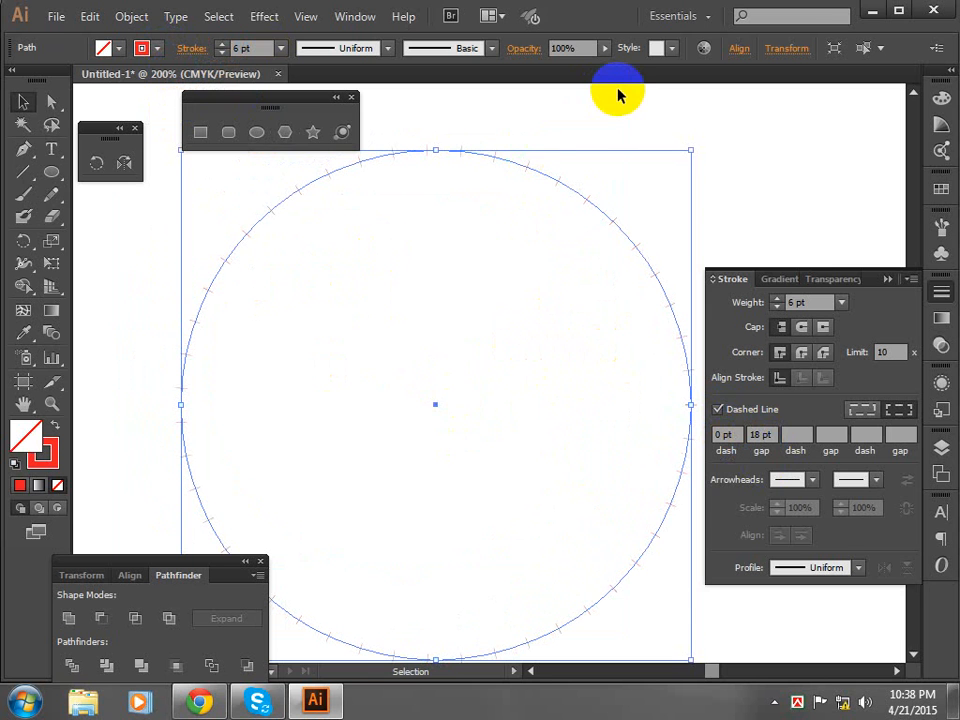
left_click(557, 189)
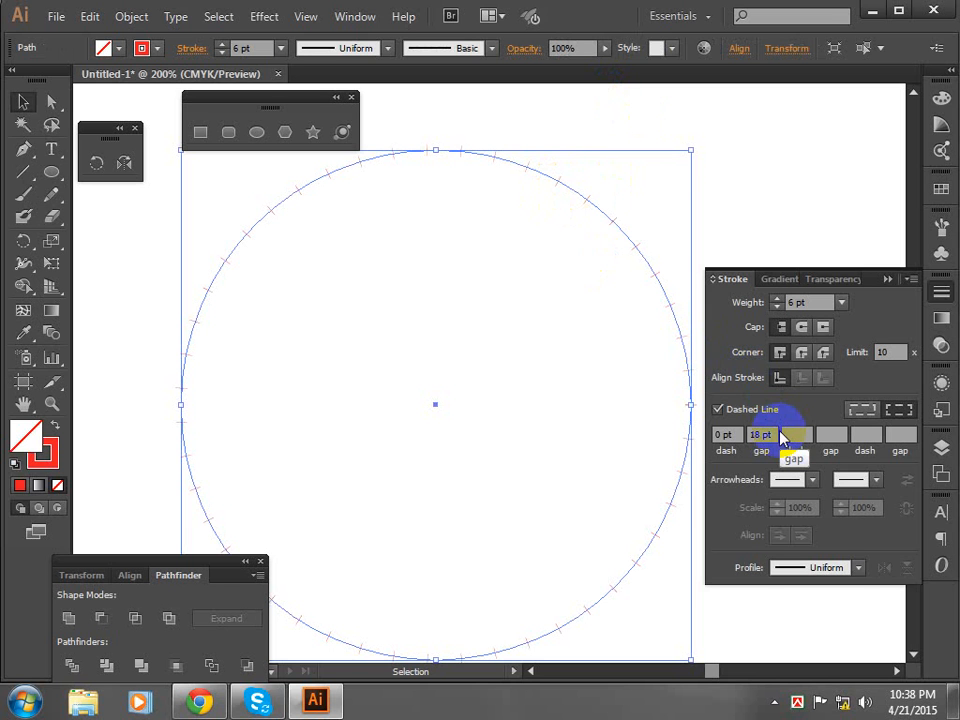
key("ctrl+minus")
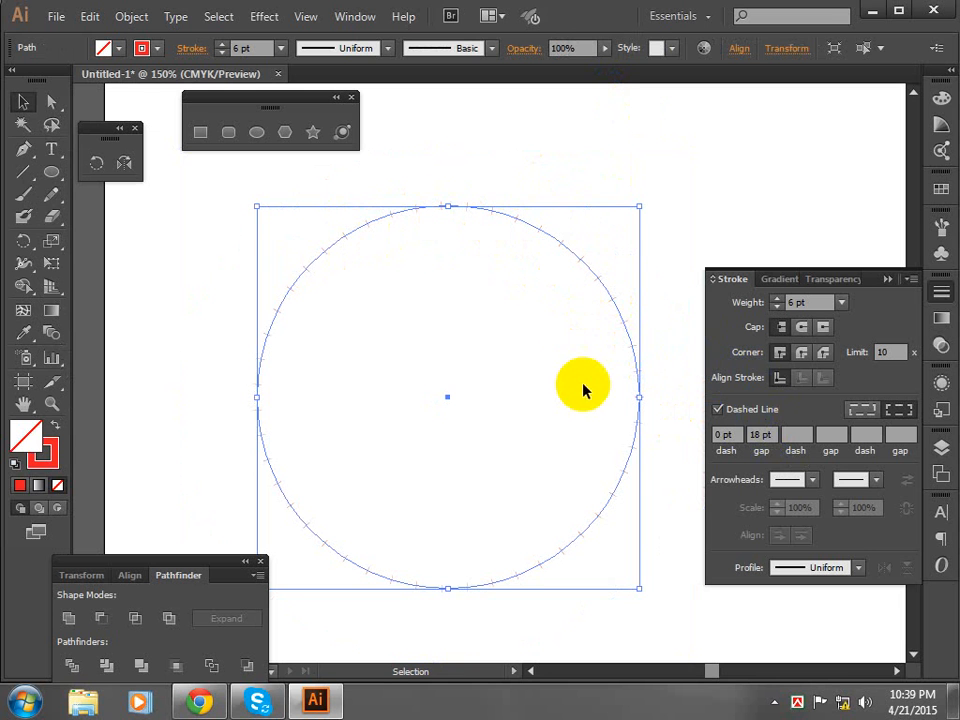
left_click(804, 330)
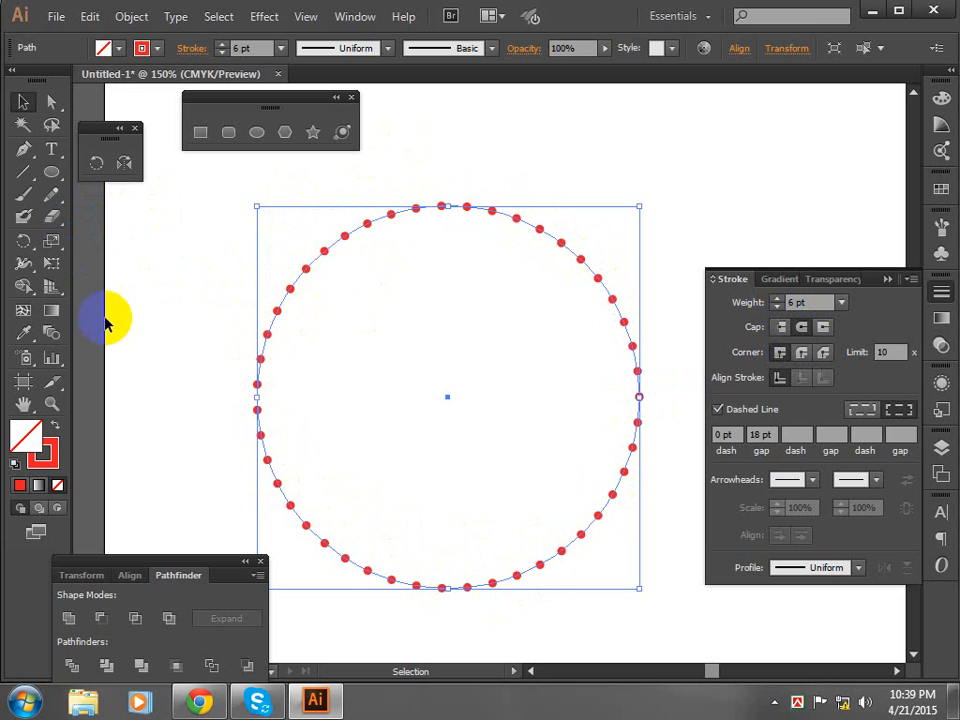
Try widening the dotted stroke at the circle's top to about 20.6 pt with the Width tool, and undo the change
left_click(23, 263)
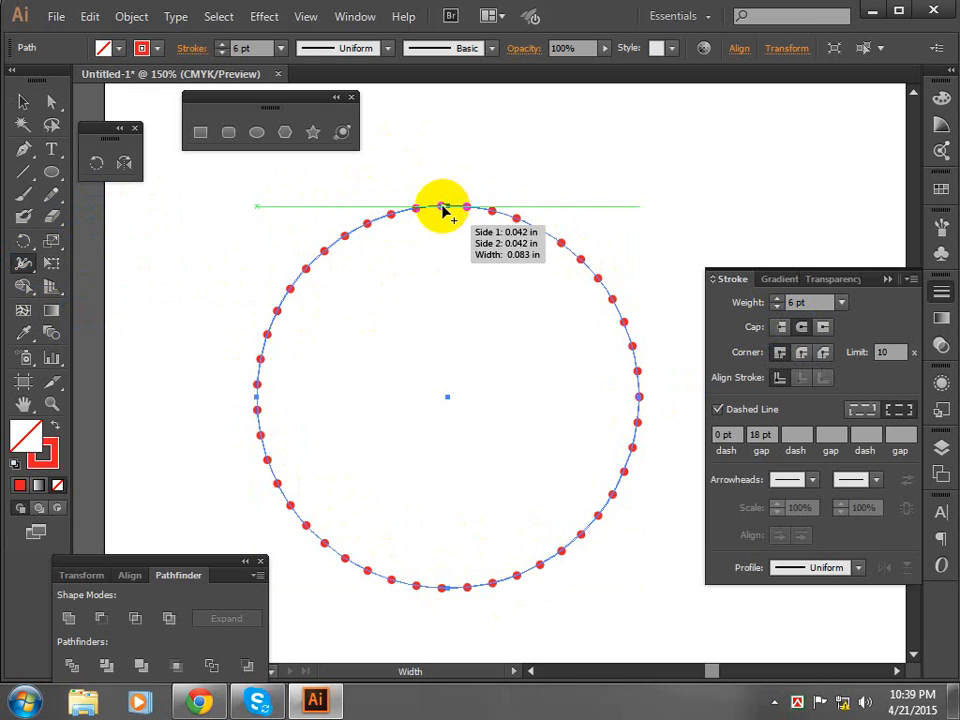
left_click_drag(441, 210, 439, 216)
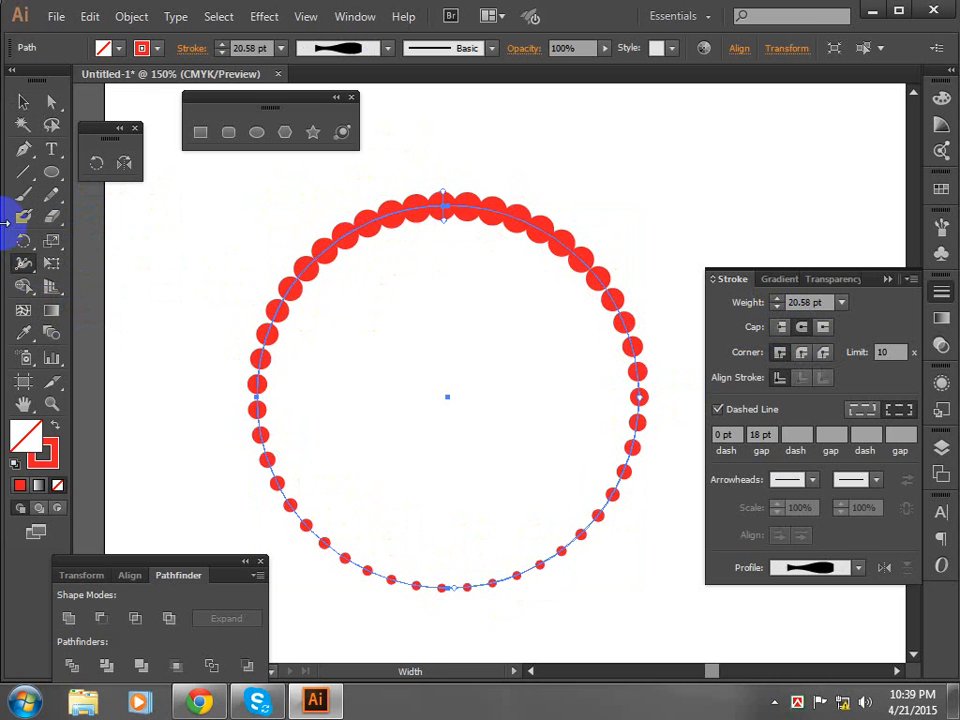
left_click(21, 101)
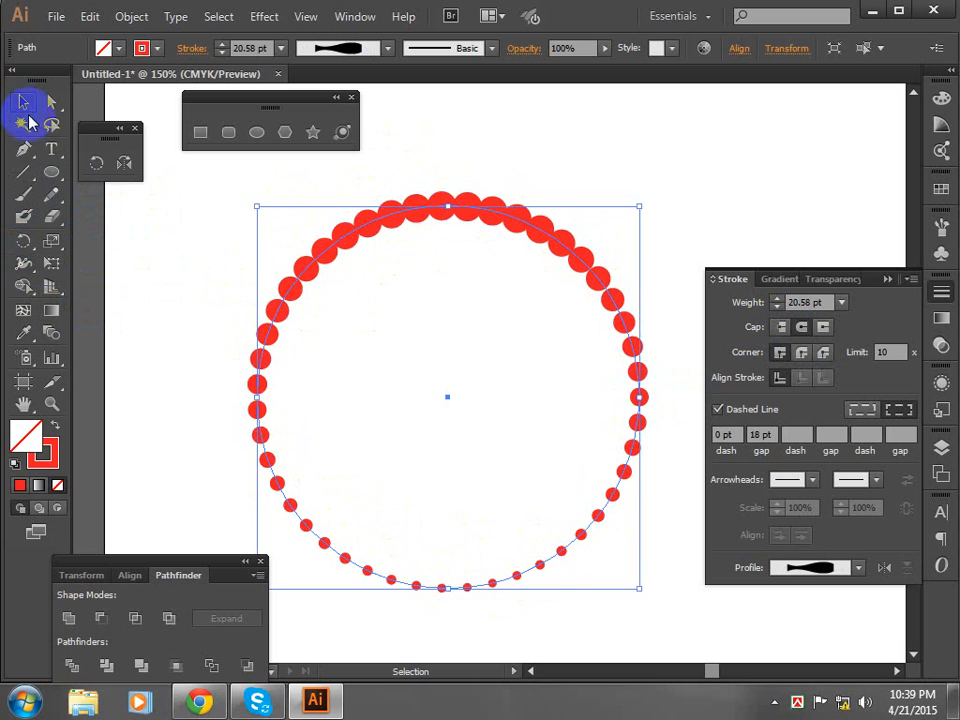
key("ctrl+z")
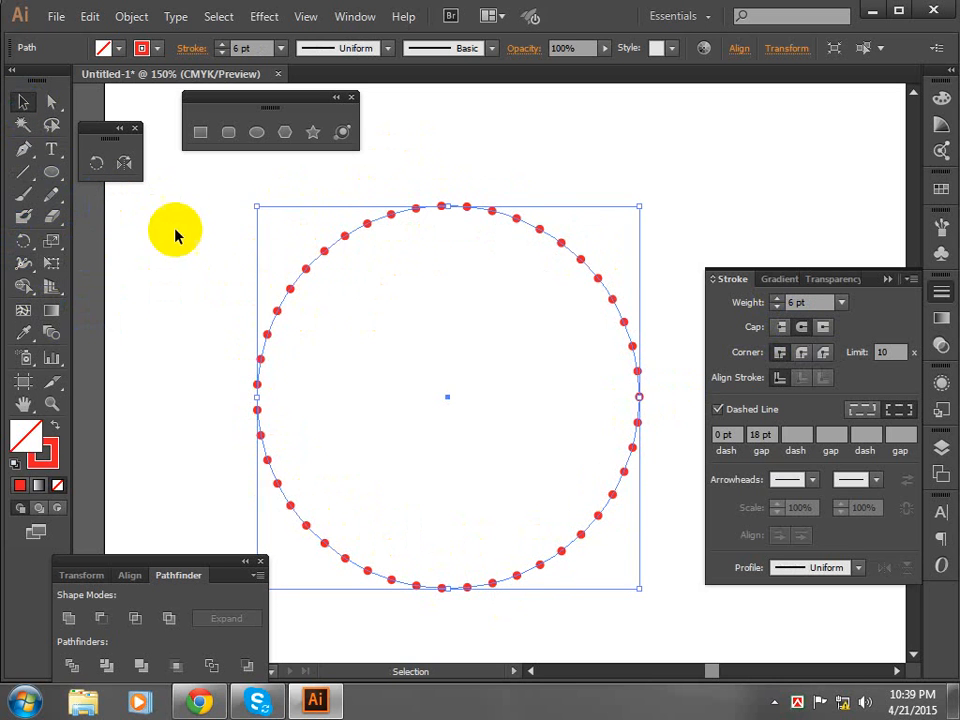
Delete the dotted circle from the artboard
left_click(176, 234)
left_click(338, 243)
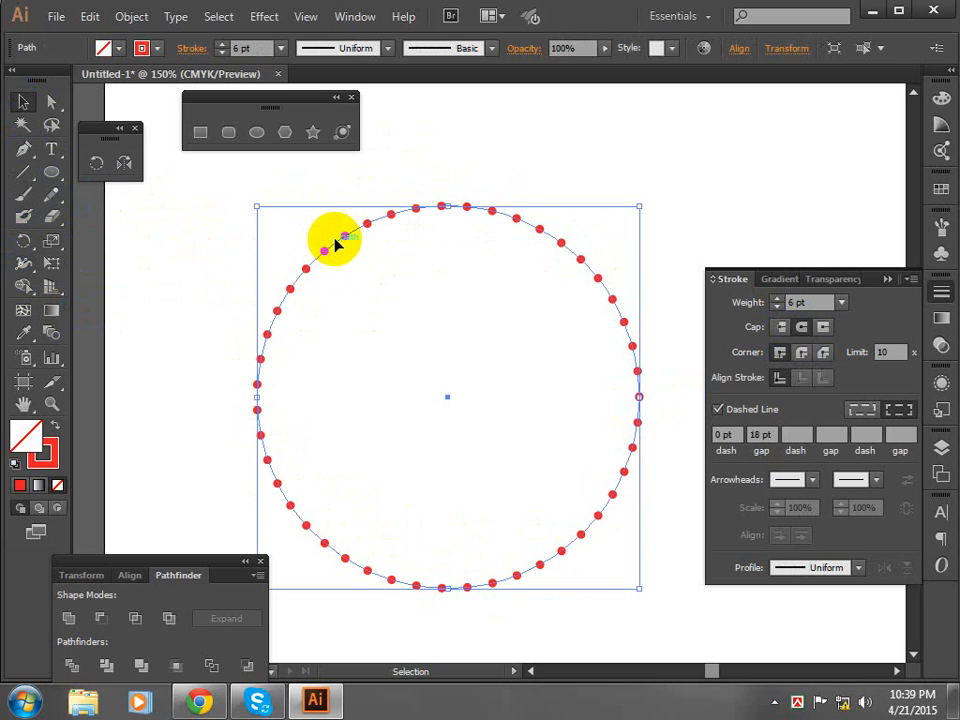
key("Delete")
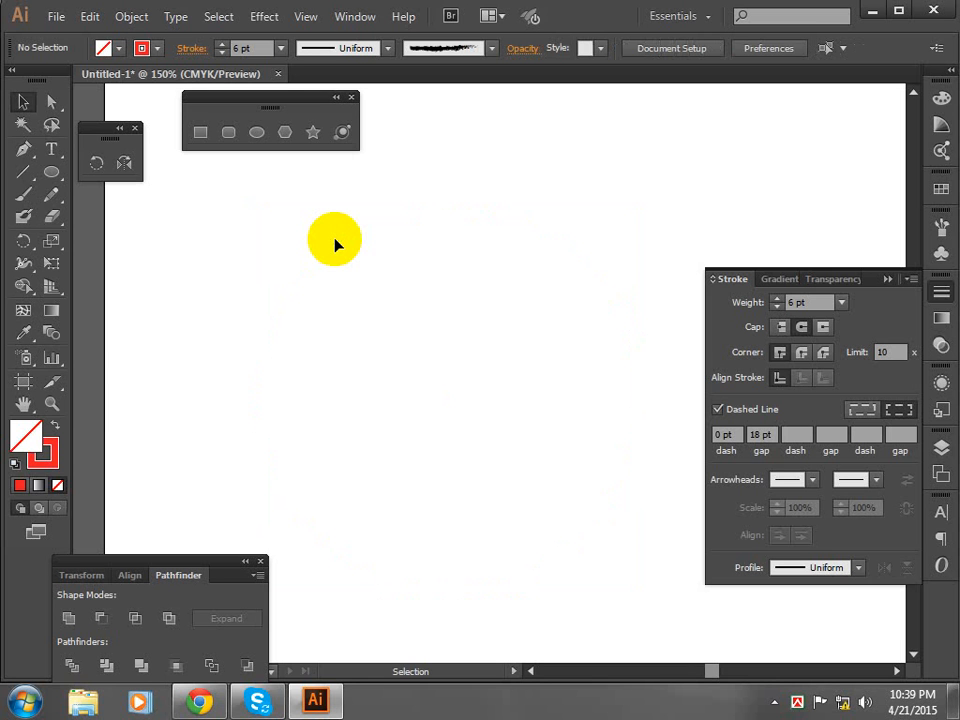
Draw a thin horizontal rectangle about 4.07 in wide and 0.08 in high across the artboard
left_click(198, 132)
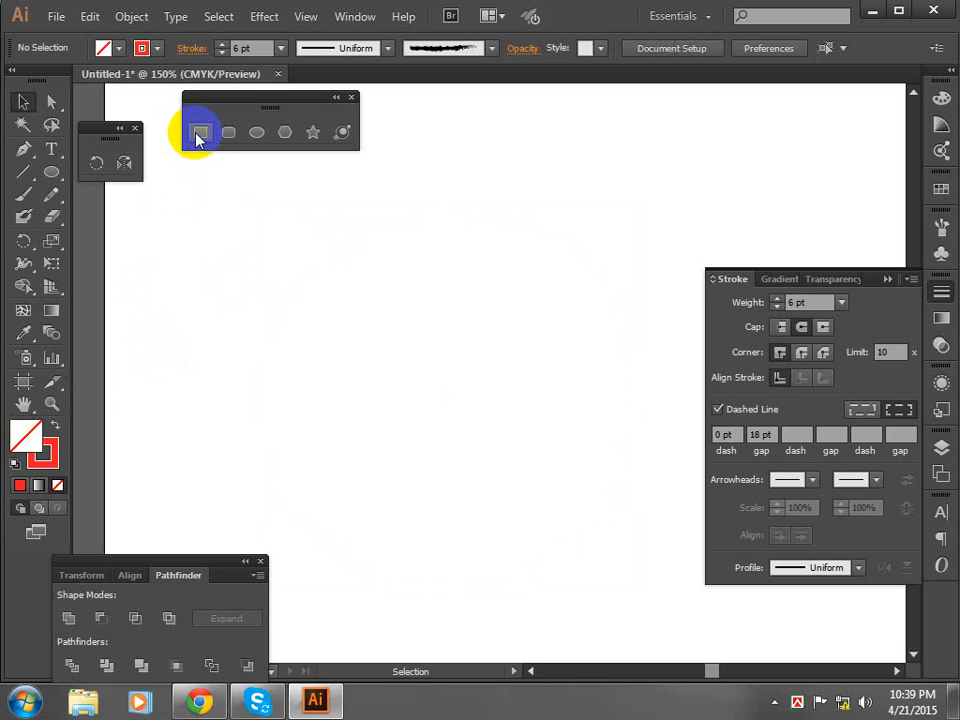
mouse_move(184, 259)
left_mouse_down()
mouse_move(553, 285)
mouse_move(597, 272)
left_mouse_up()
left_click(23, 102)
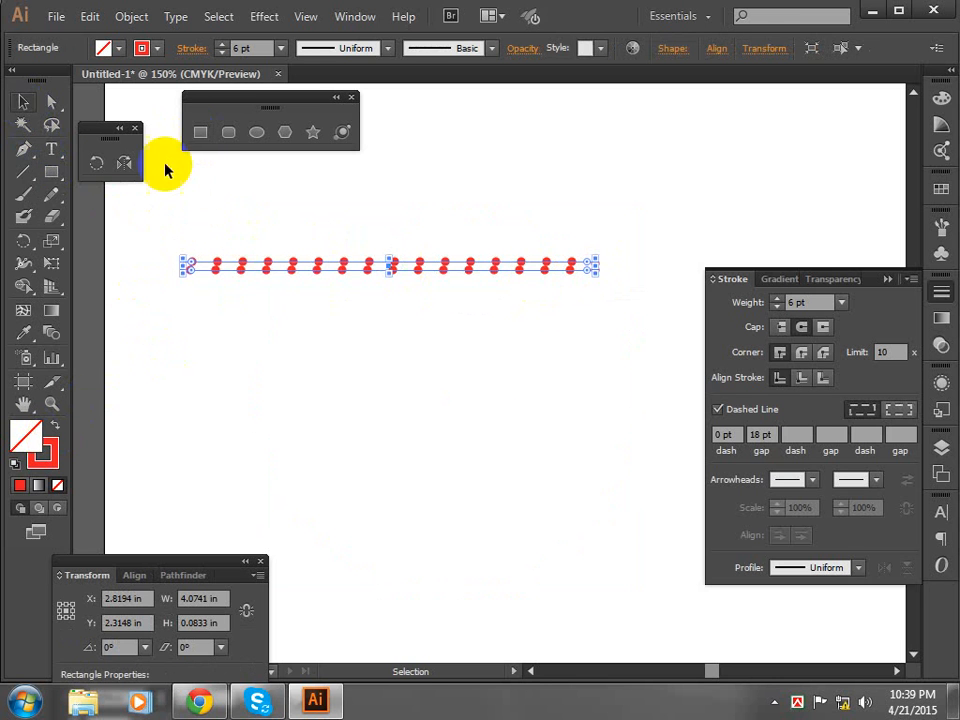
Turn off the dashed line for the thin rectangle and set its stroke weight to 1 pt
left_click(718, 410)
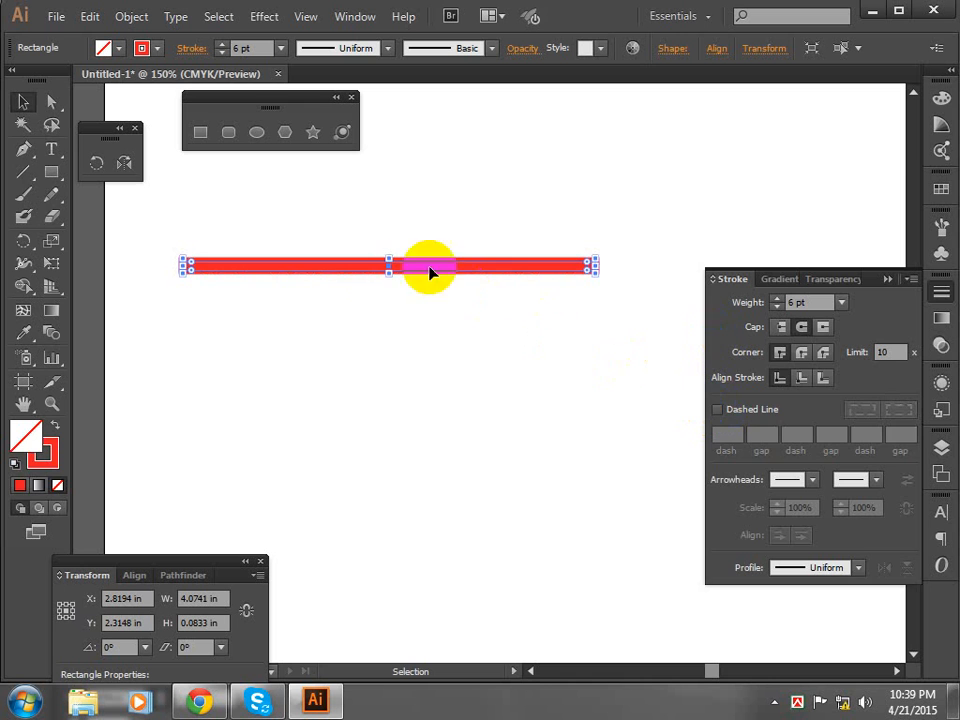
left_click(58, 455)
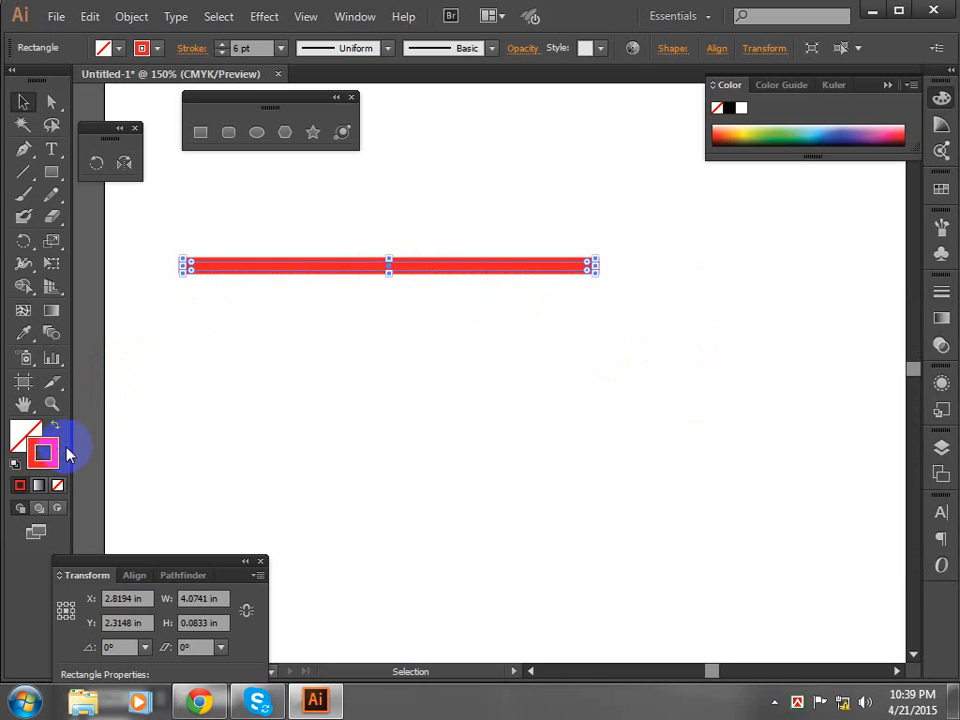
type("1")
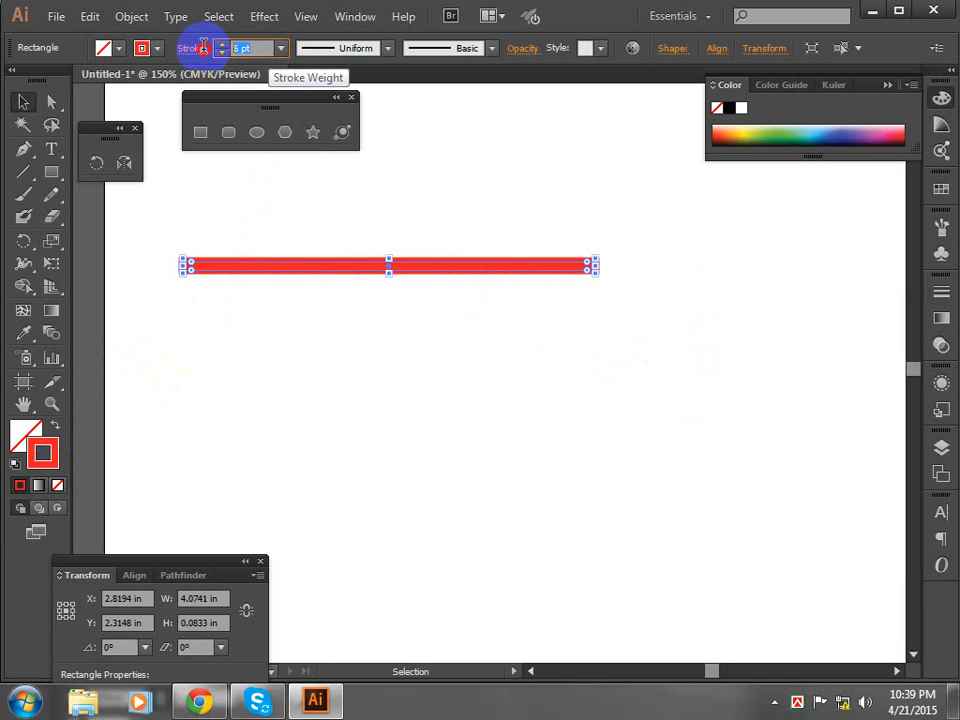
left_click(254, 188)
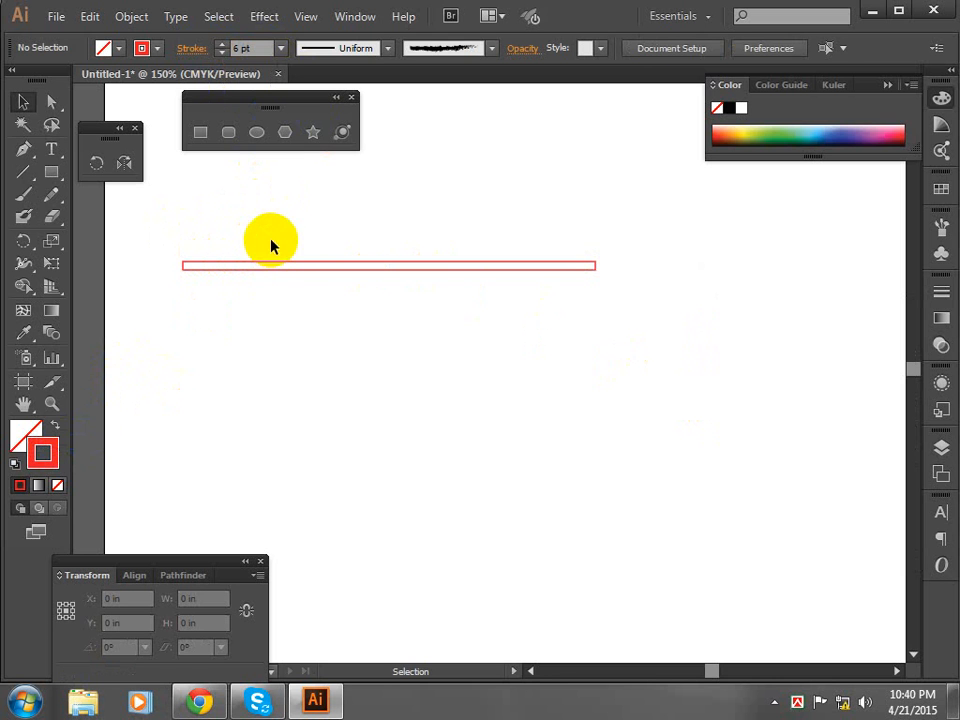
Delete the thin rectangle
left_click_drag(270, 242, 336, 324)
key("Delete")
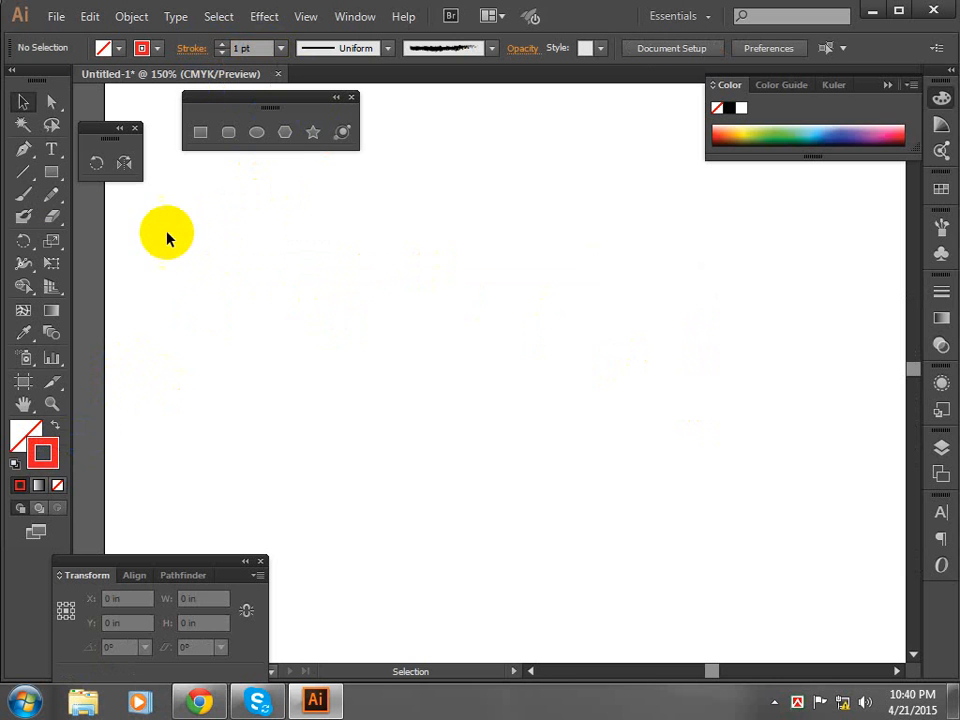
left_click(17, 152)
left_click(356, 345)
left_click_drag(481, 241, 333, 204)
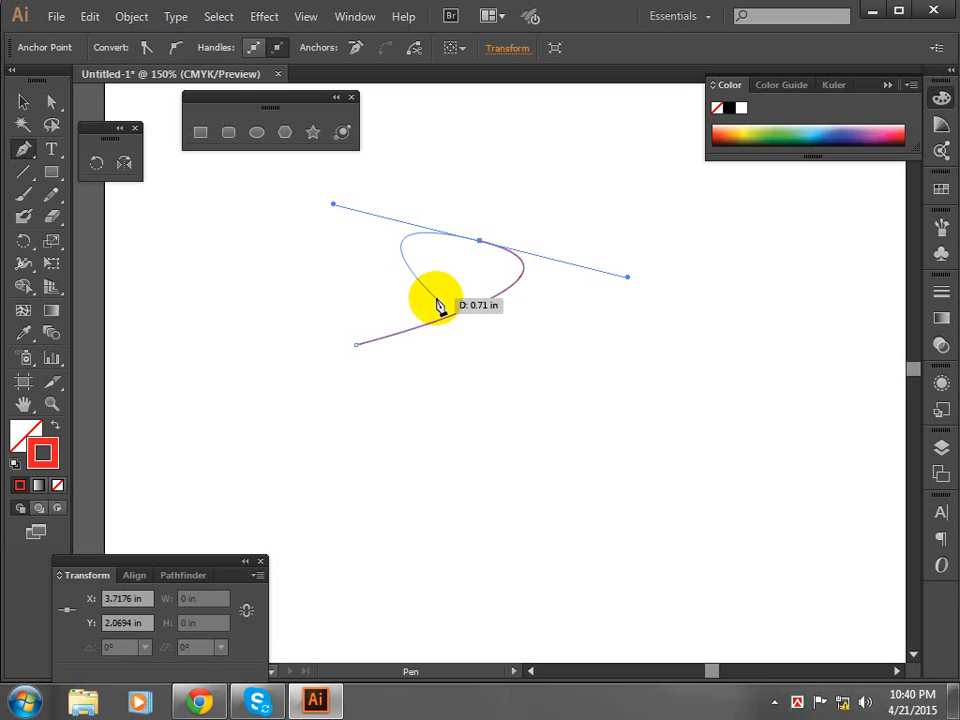
left_click(436, 300)
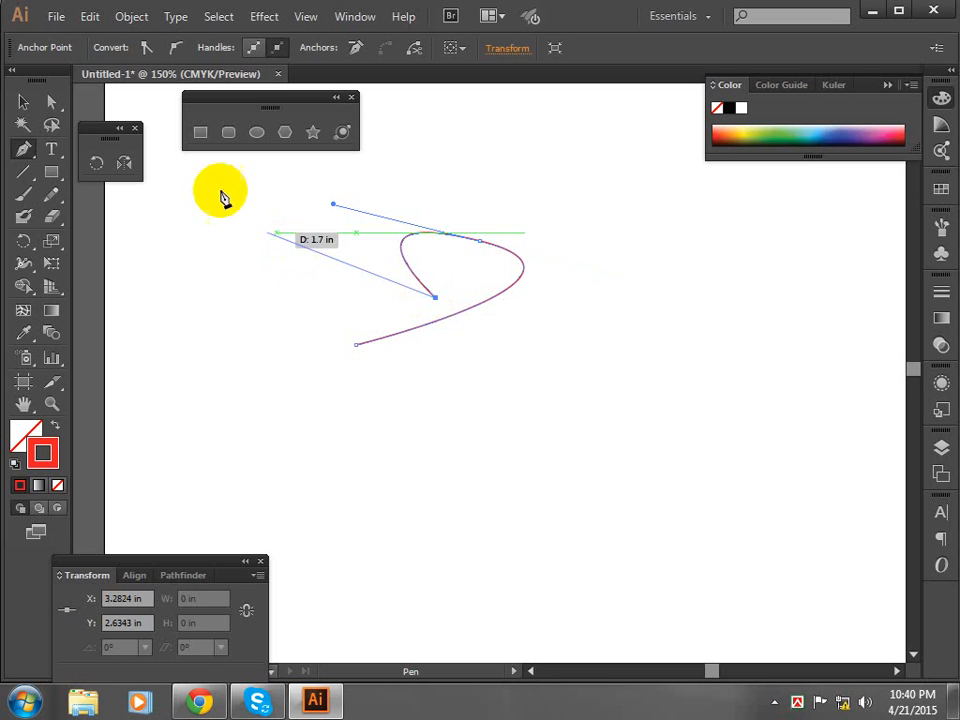
left_click(23, 101)
left_click_drag(276, 221, 536, 354)
key("Delete")
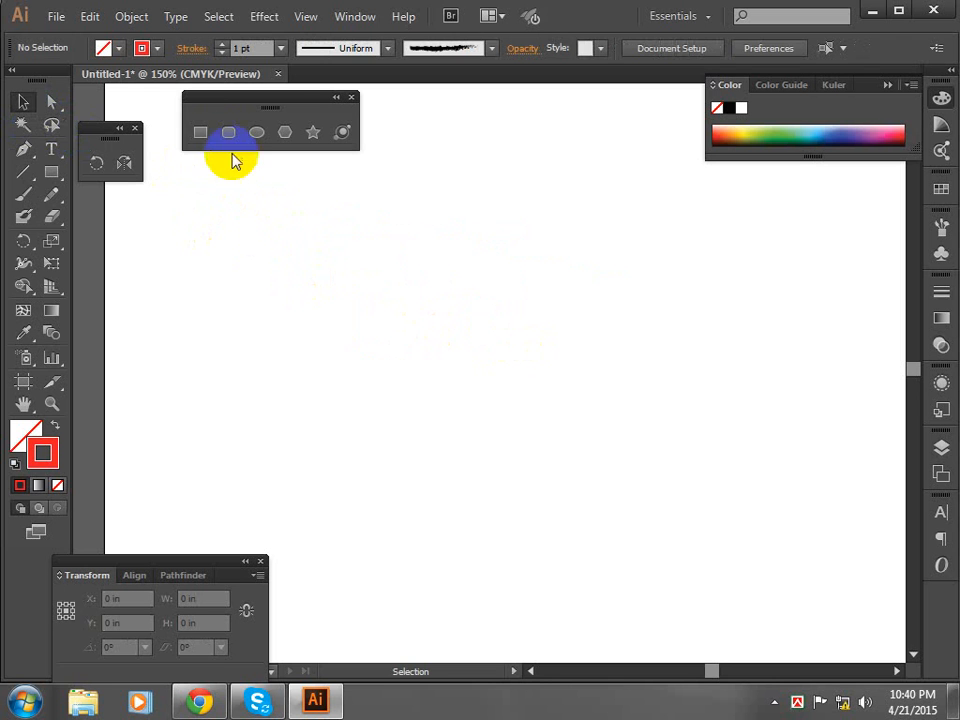
Detach the line tools as a floating set and draw an arc about 1.44 in wide and 1.09 in high
left_click(199, 134)
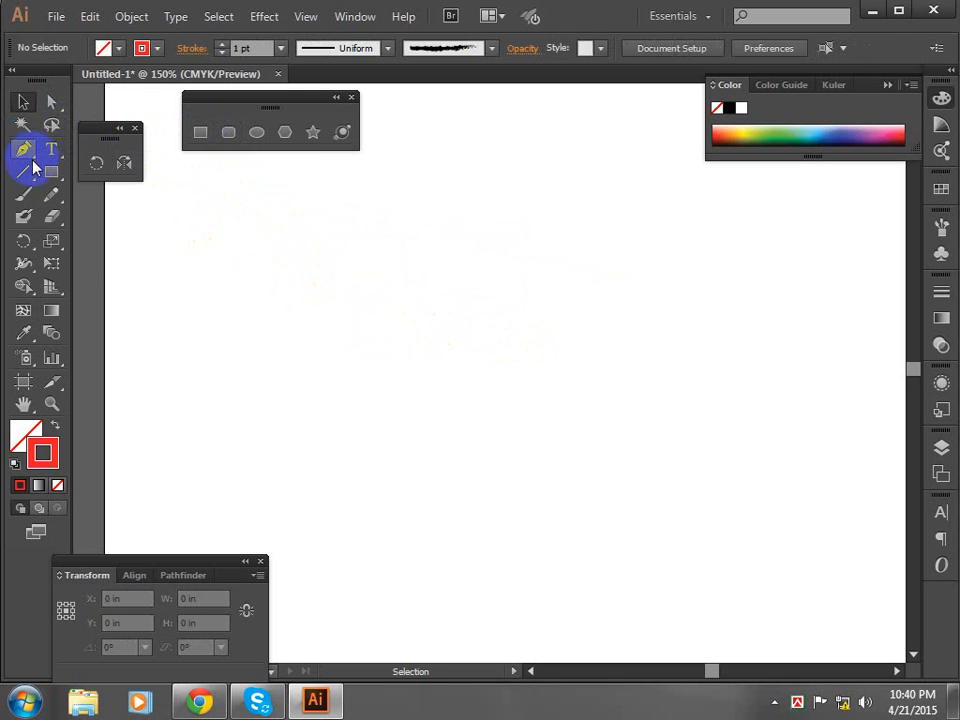
left_click_drag(28, 172, 214, 212)
left_click_drag(100, 187, 388, 183)
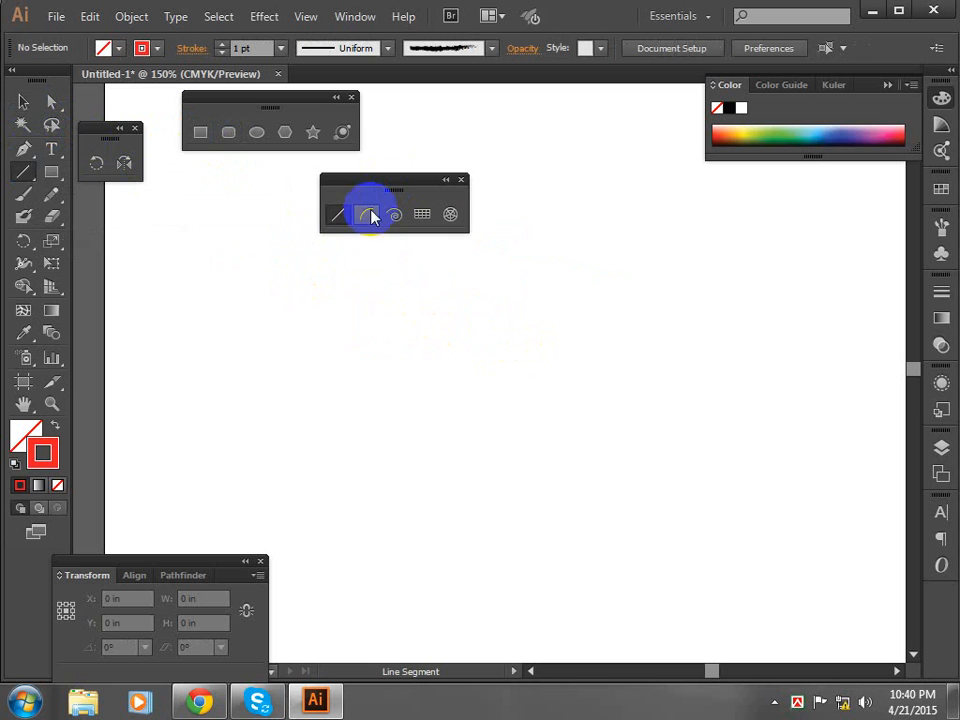
left_click(370, 217)
left_click_drag(348, 384, 493, 275)
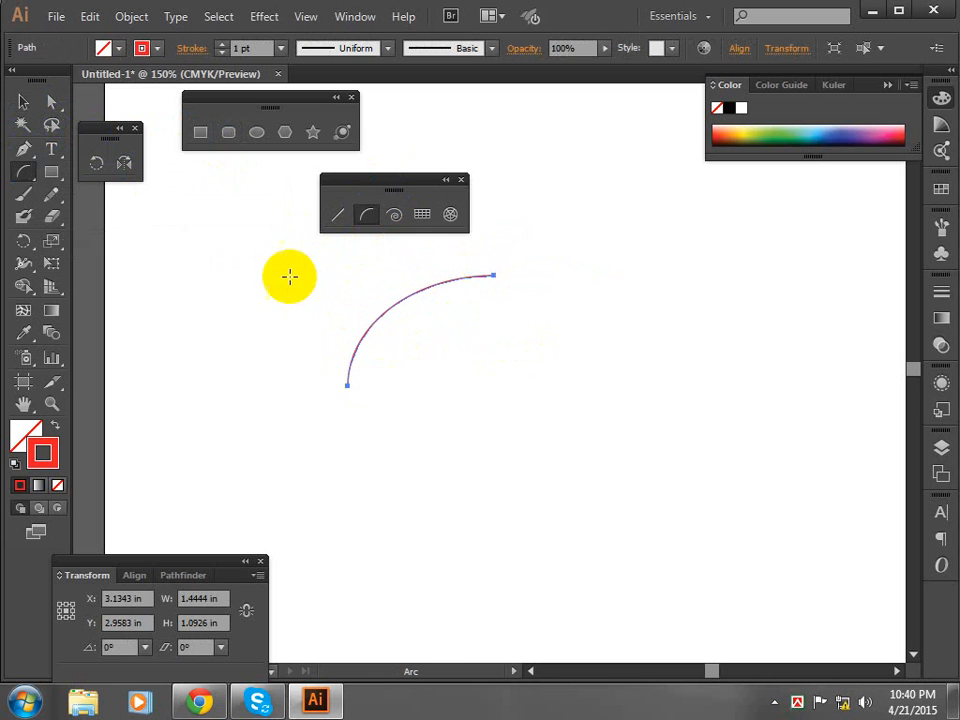
left_click(97, 165)
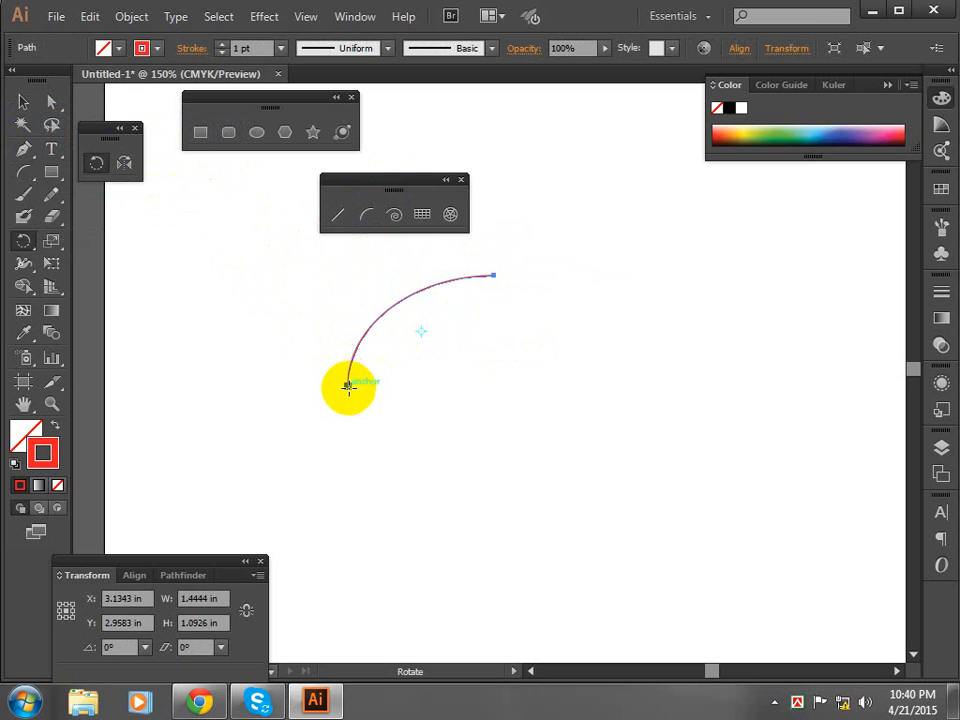
left_click(348, 386)
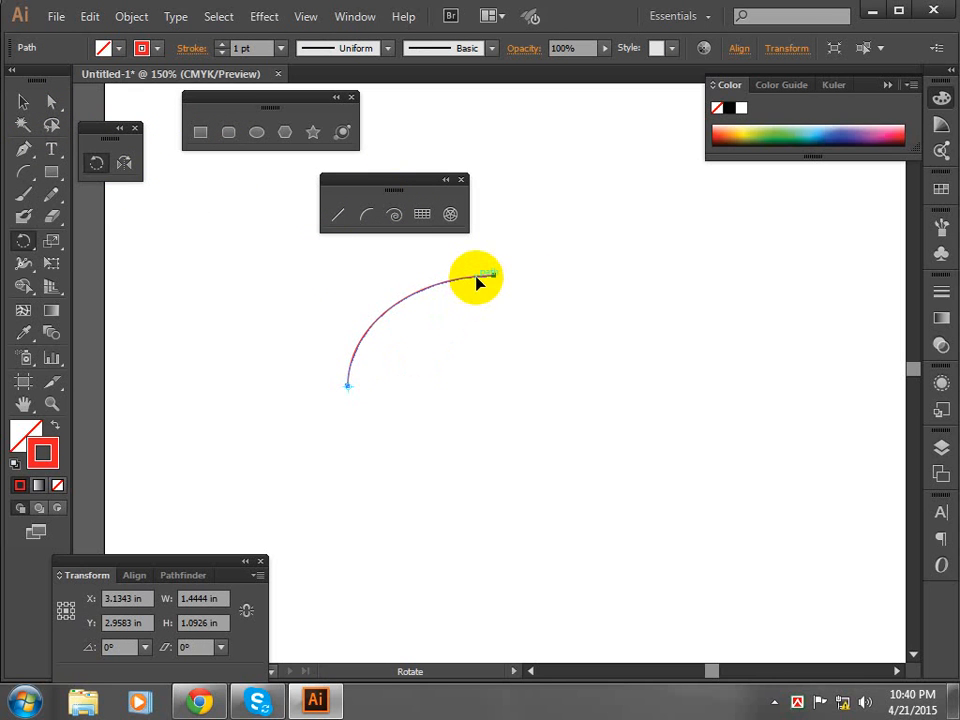
left_click(124, 165)
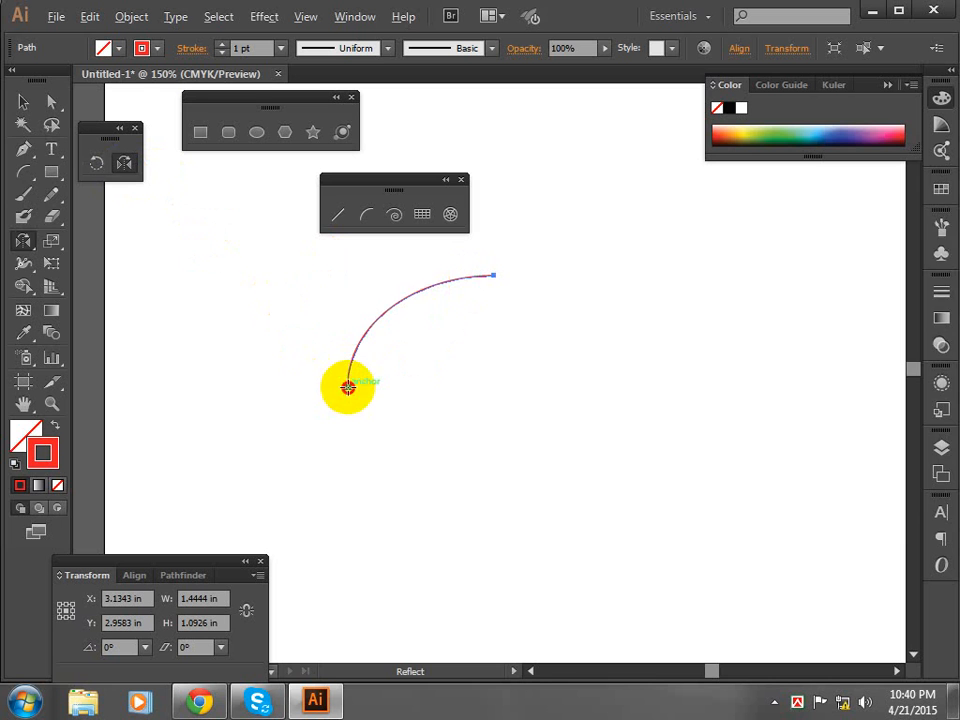
left_click(348, 386, "alt")
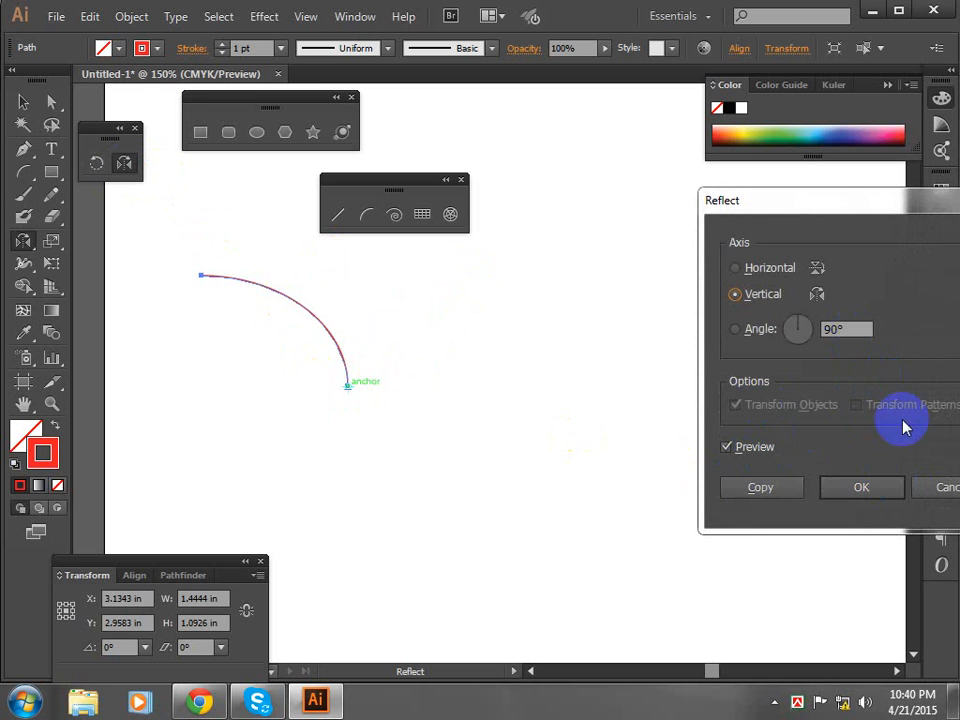
left_click(940, 487)
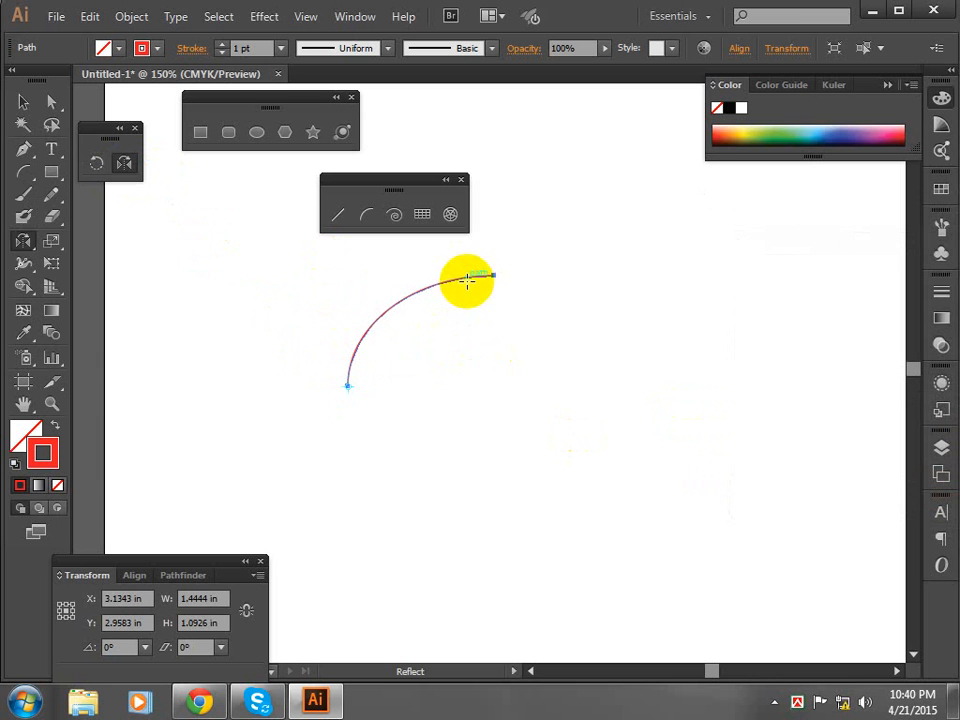
Reflect a copy of the arc about its lower end at about -143.11° to form a leaf outline
left_click(347, 388)
left_click_drag(433, 285, 511, 320)
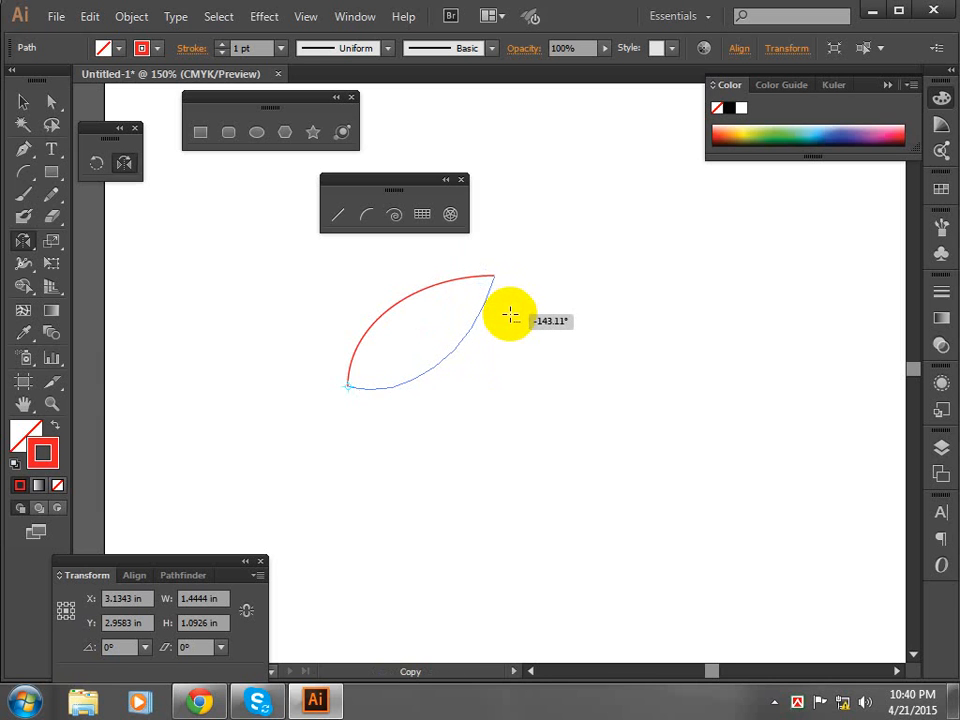
left_click_drag(511, 315, 511, 316)
Join the two arcs' overlapping end points at both tips to make one closed leaf path
left_click(51, 101)
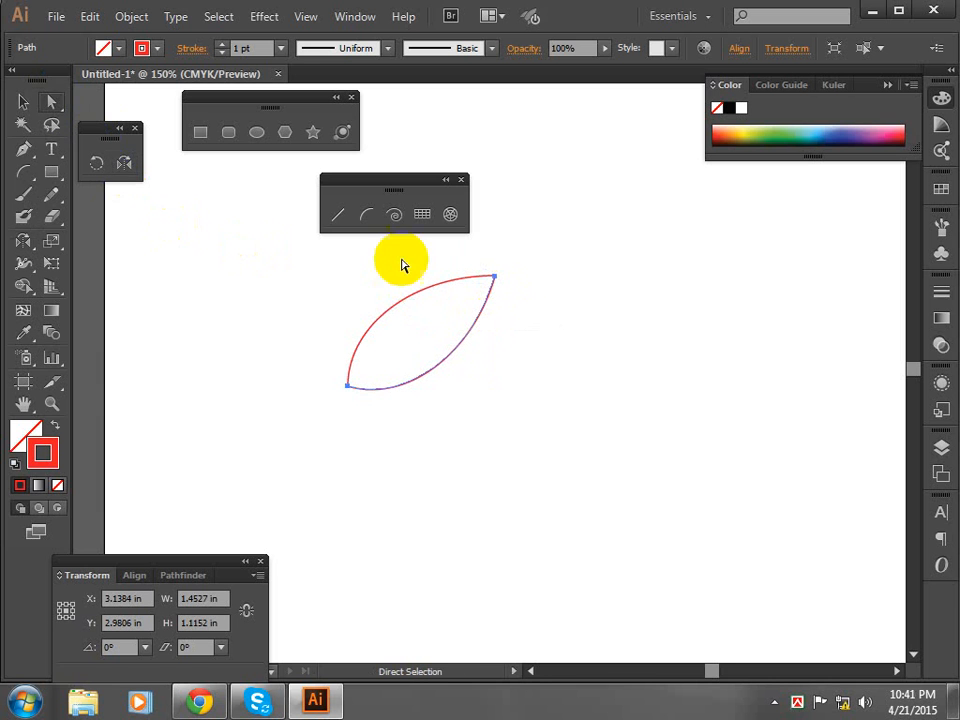
left_click_drag(482, 257, 520, 293)
right_click(493, 273)
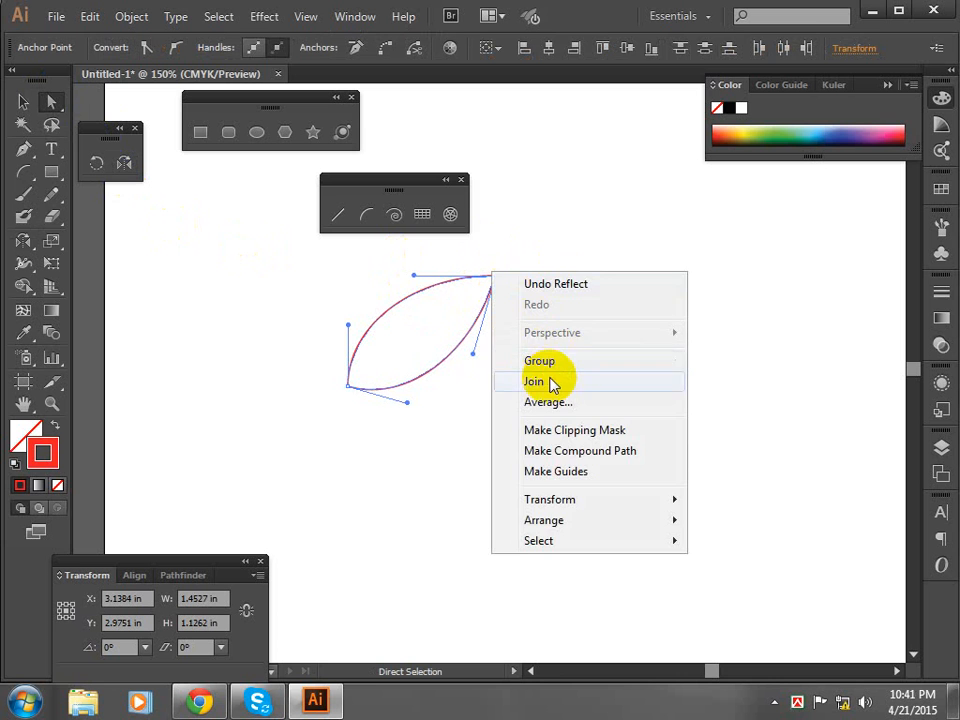
left_click(551, 384)
left_click_drag(313, 349, 366, 407)
right_click(366, 402)
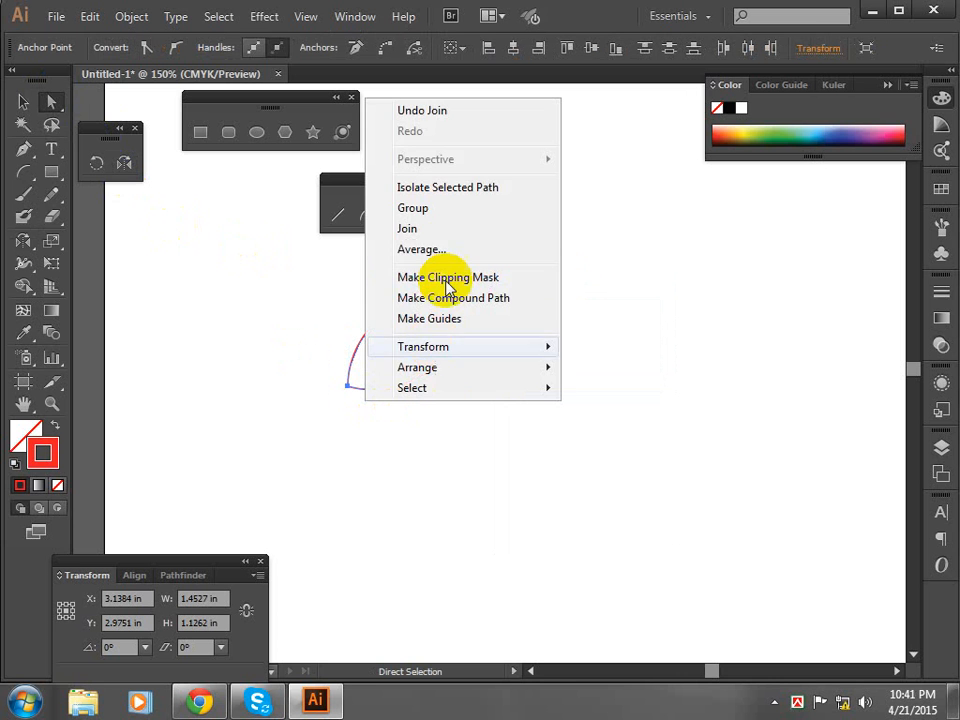
left_click(440, 229)
Swap the leaf's red stroke to its fill and scale the leaf down to about 0.62 by 0.48 in
left_click(23, 101)
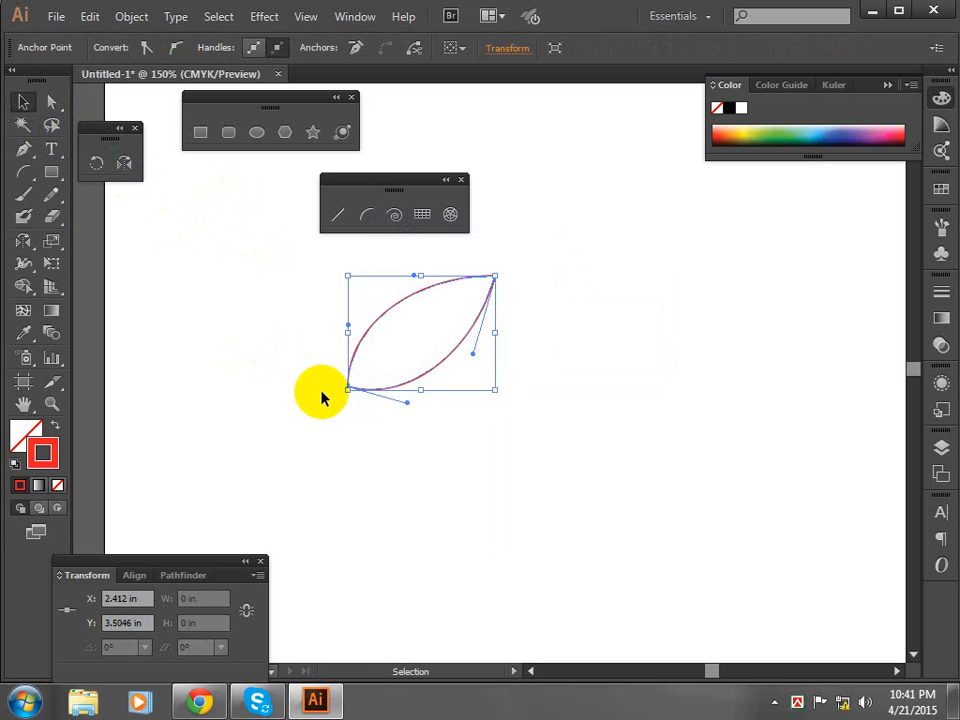
key("shift+x")
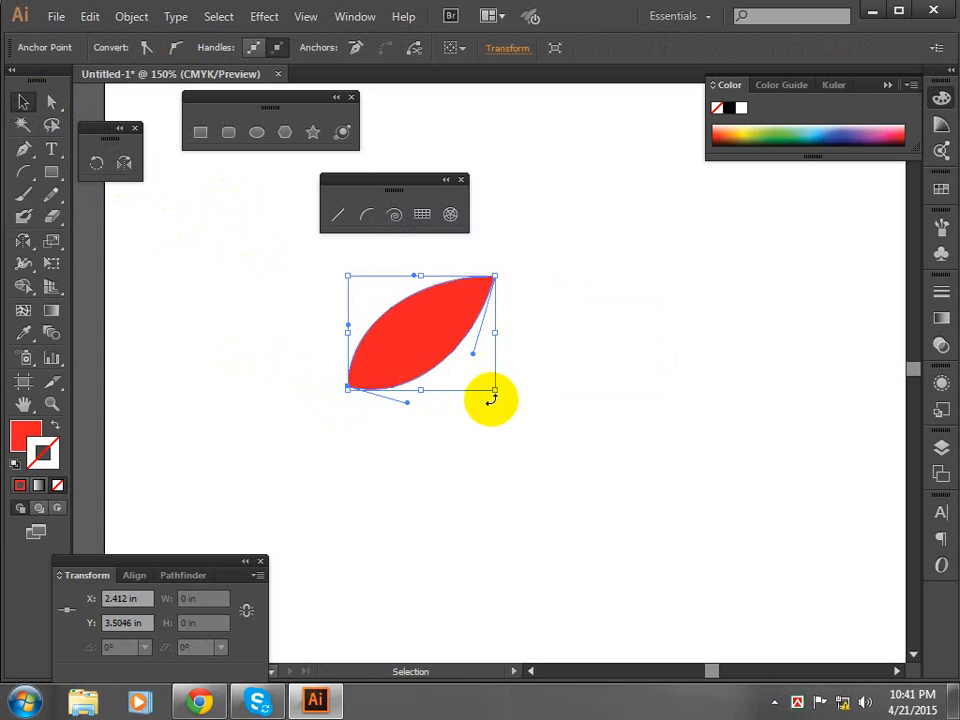
left_click_drag(494, 393, 415, 403)
Create a copy of the red leaf reflected across the horizontal axis
left_click(124, 165)
double_click(128, 172)
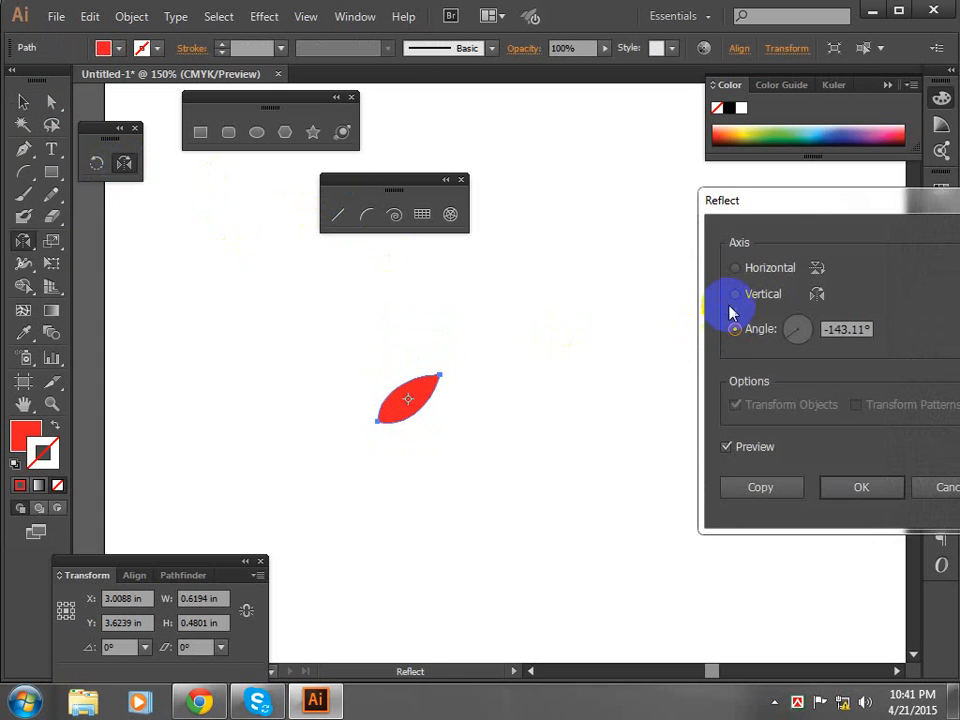
left_click(738, 270)
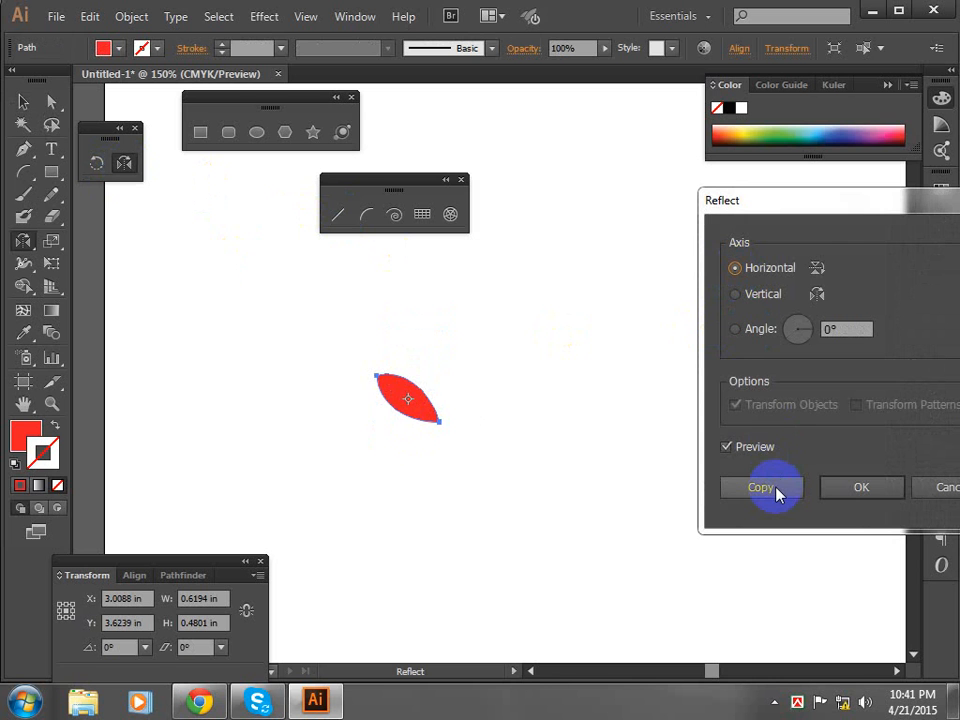
left_click(776, 489)
Move the reflected leaf below the original so that the two leaves meet at their inner tips
left_click(28, 108)
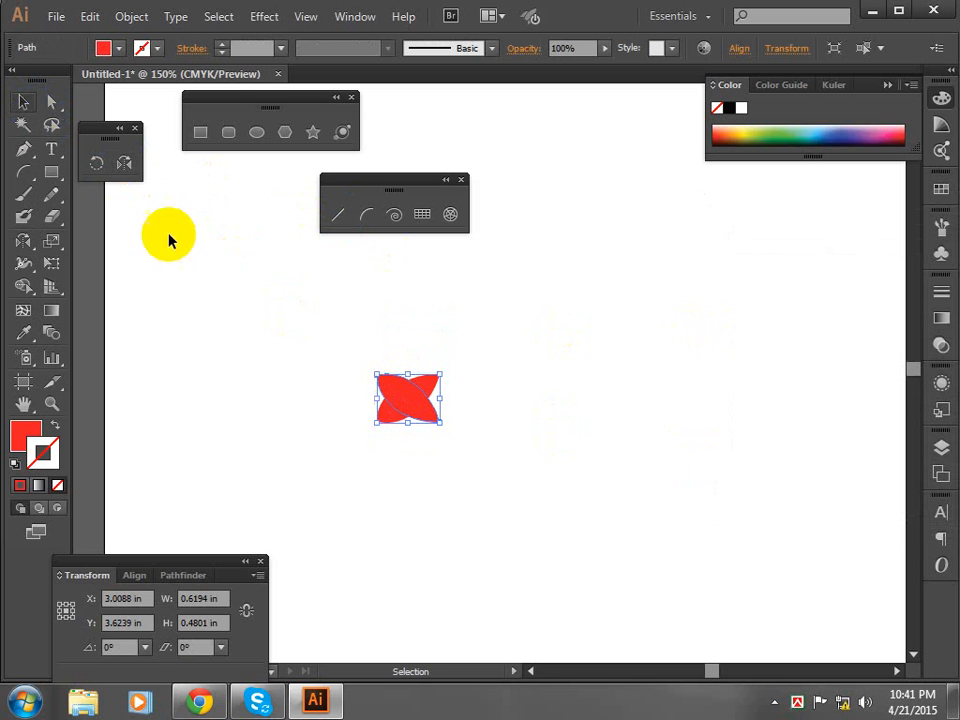
left_click_drag(390, 388, 410, 429)
left_click(510, 436)
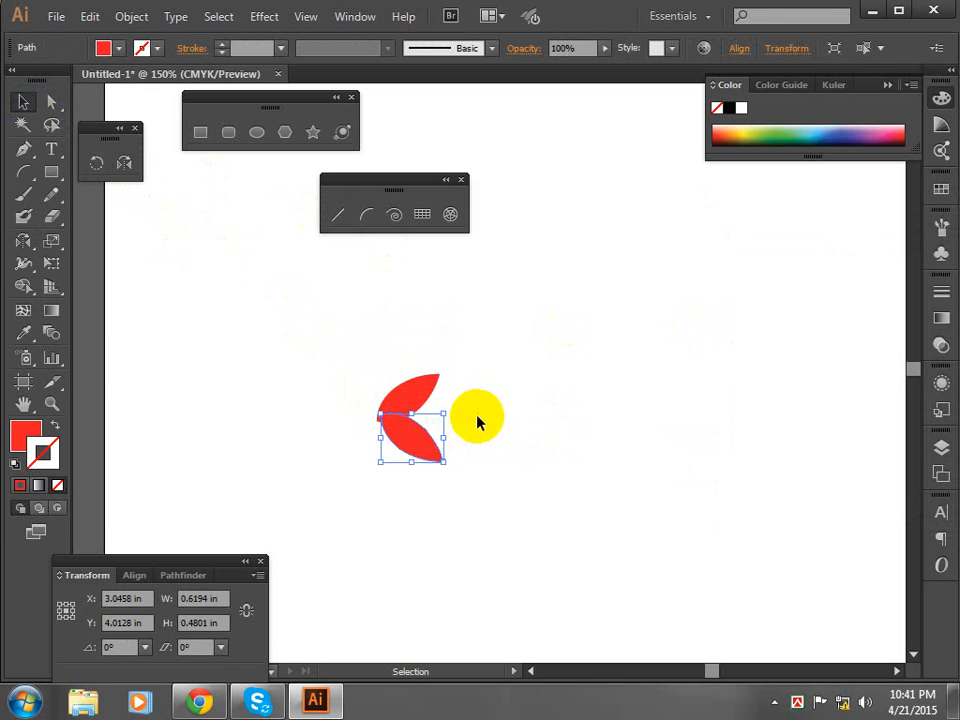
left_click(515, 417)
key("ctrl+plus")
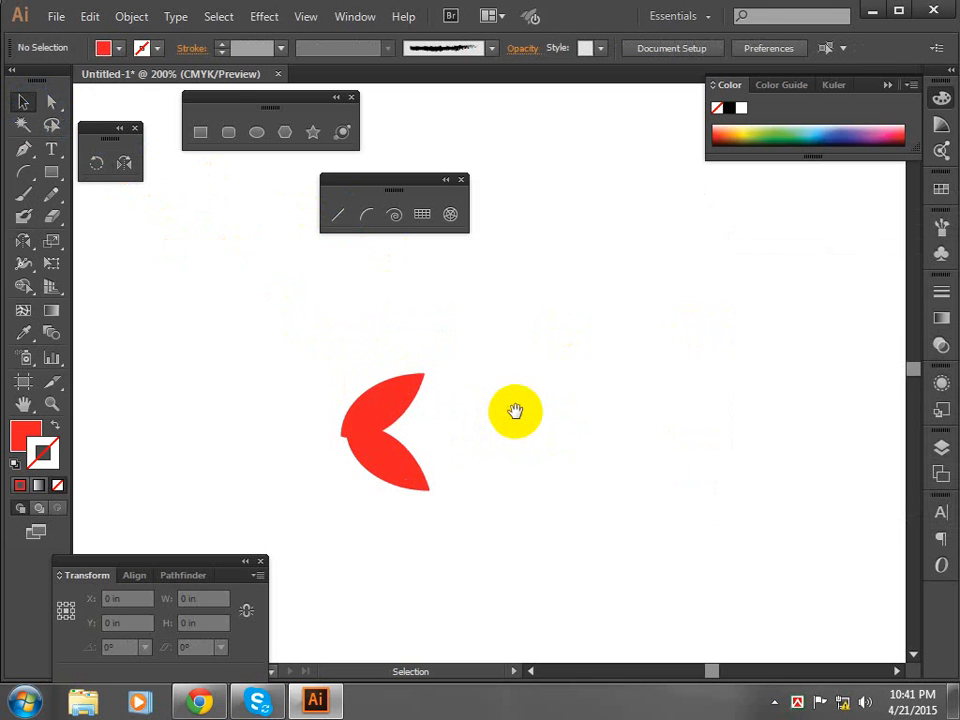
left_click_drag(514, 411, 493, 383)
left_click(371, 438)
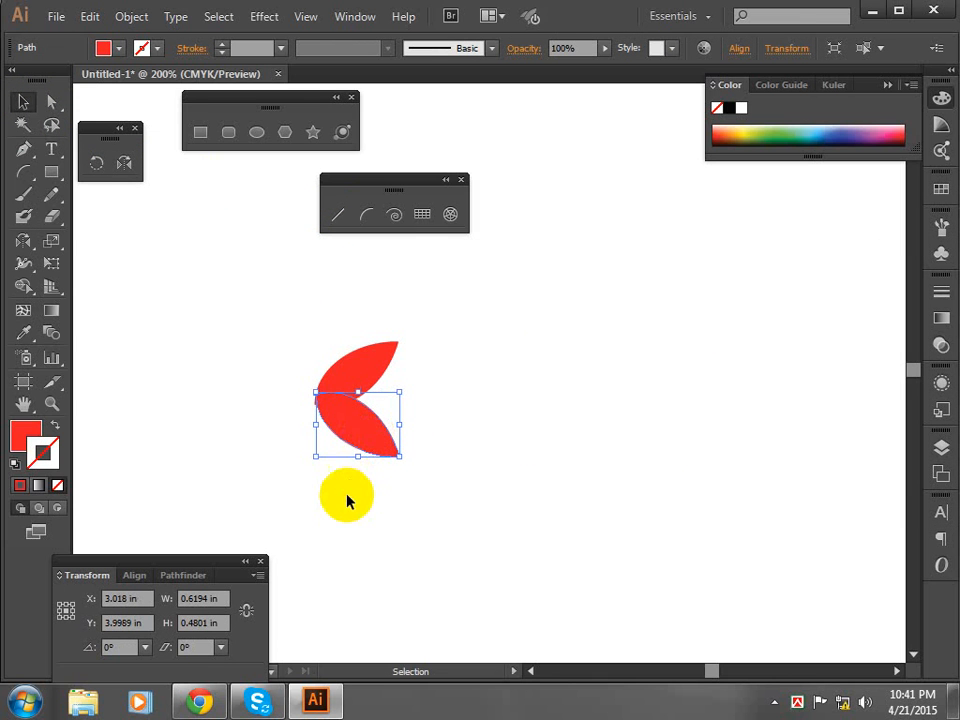
left_click(345, 497)
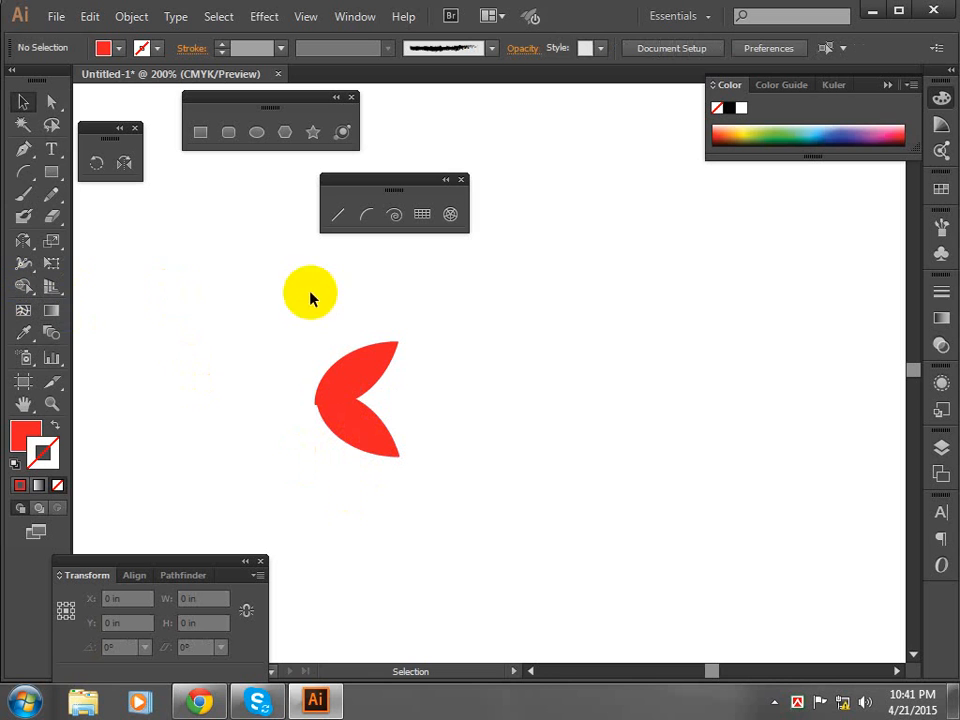
Duplicate the leaf pair far to its right and scale the copy down to about 0.21 by 0.28 in
left_click_drag(297, 340, 822, 418)
left_click(782, 476)
left_click(810, 405)
Group the small leaf pair, and group the large leaf pair separately
right_click(812, 405)
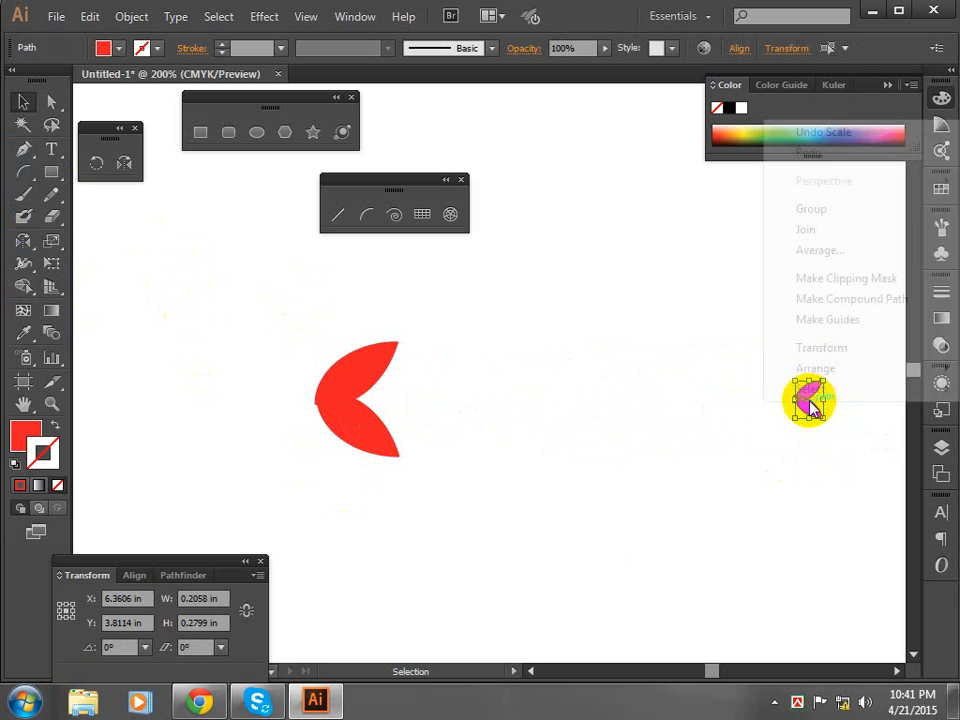
left_click(813, 208)
left_click_drag(325, 325, 393, 452)
right_click(316, 377)
left_click(384, 463)
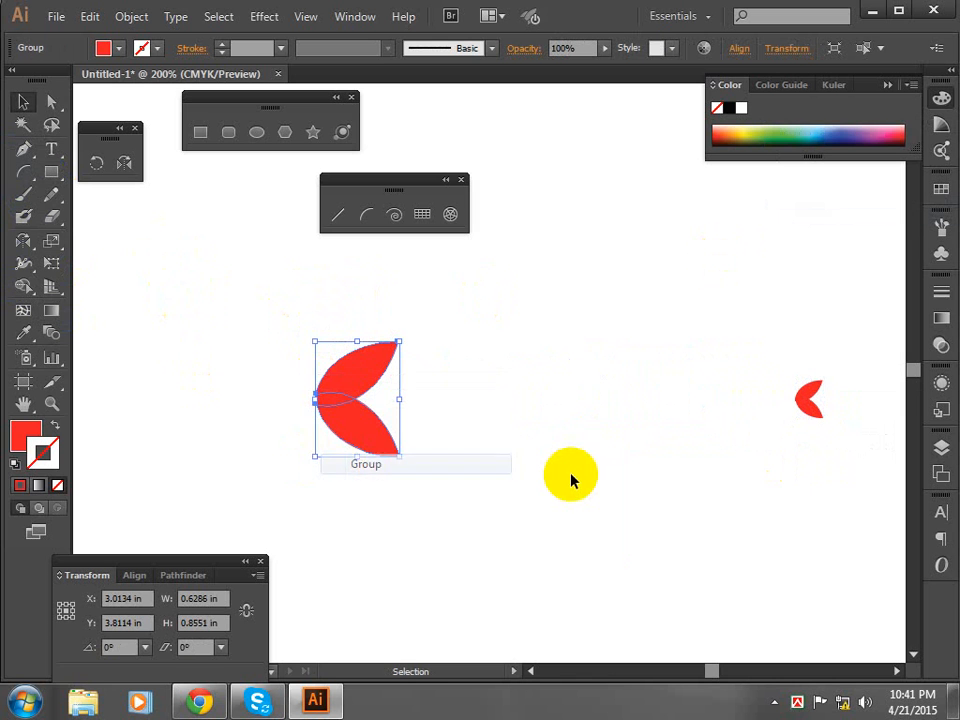
Ungroup the large leaf pair and place a duplicate of its upper leaf above the gap between the two pairs
left_click(570, 480)
left_click_drag(564, 471, 516, 459)
left_click(320, 428)
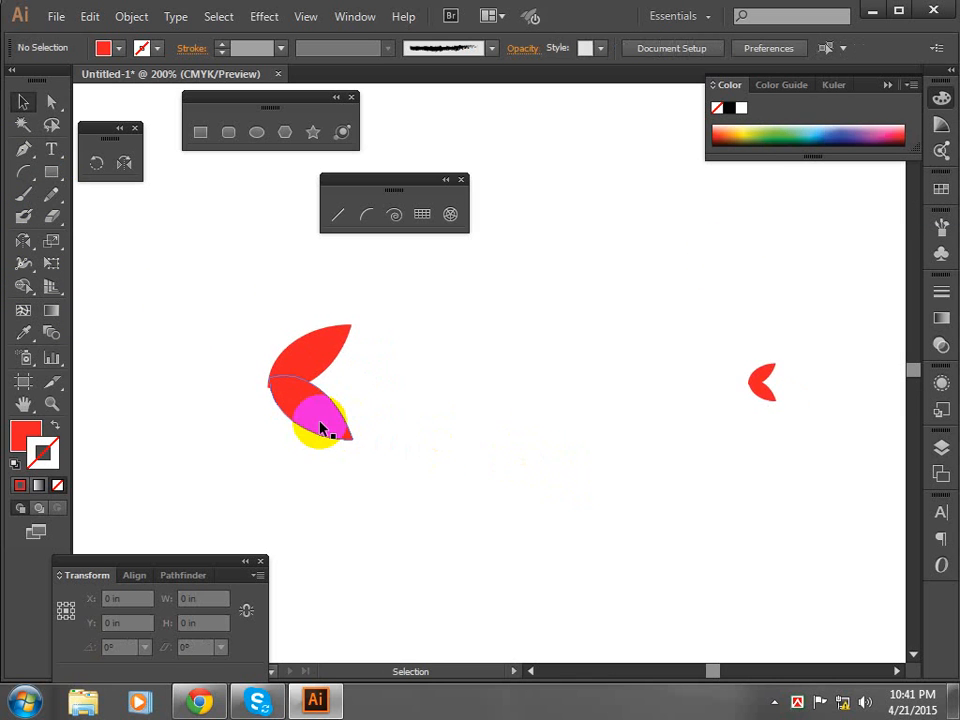
left_click(302, 349)
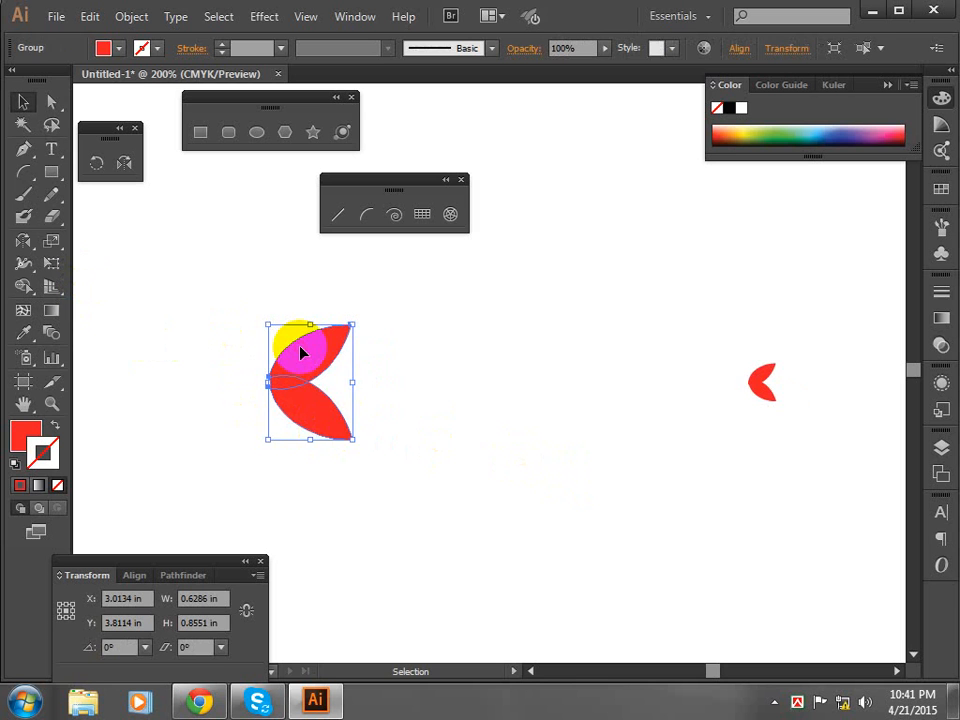
right_click(302, 348)
left_click(355, 458)
left_click(328, 357)
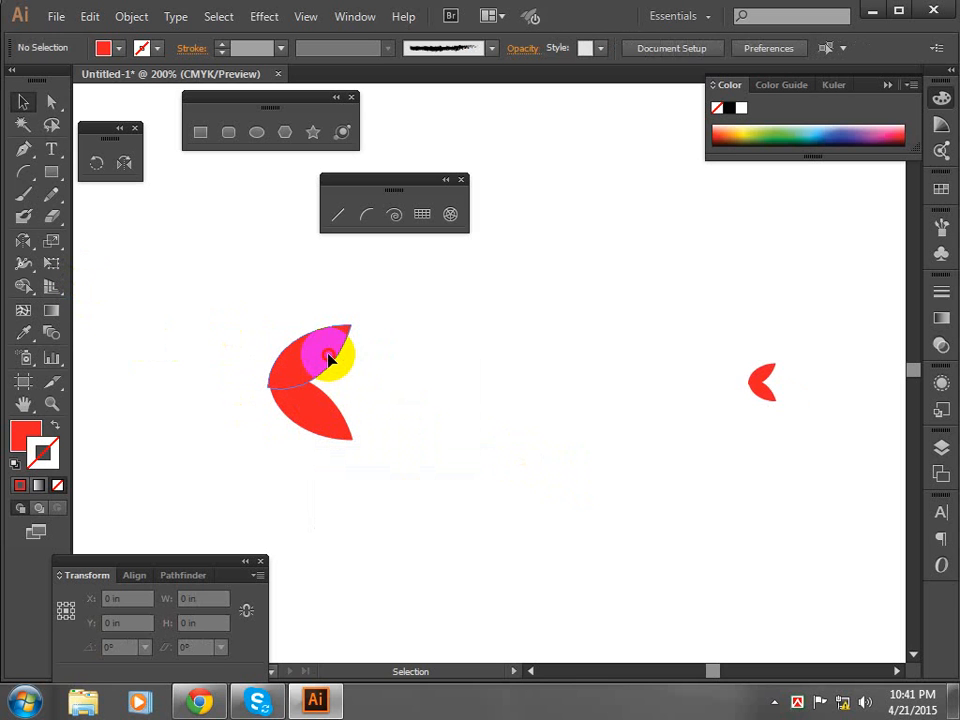
left_click_drag(328, 356, 601, 265)
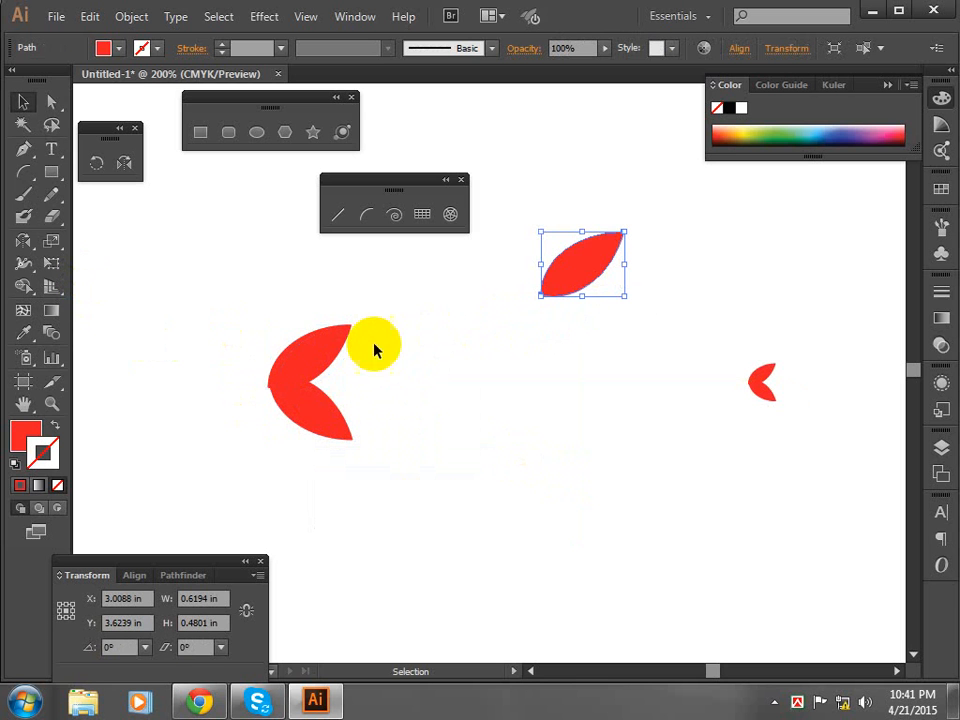
Group the two leaves of the large pair again
left_click(312, 385)
left_click(324, 400, "shift")
right_click(316, 386)
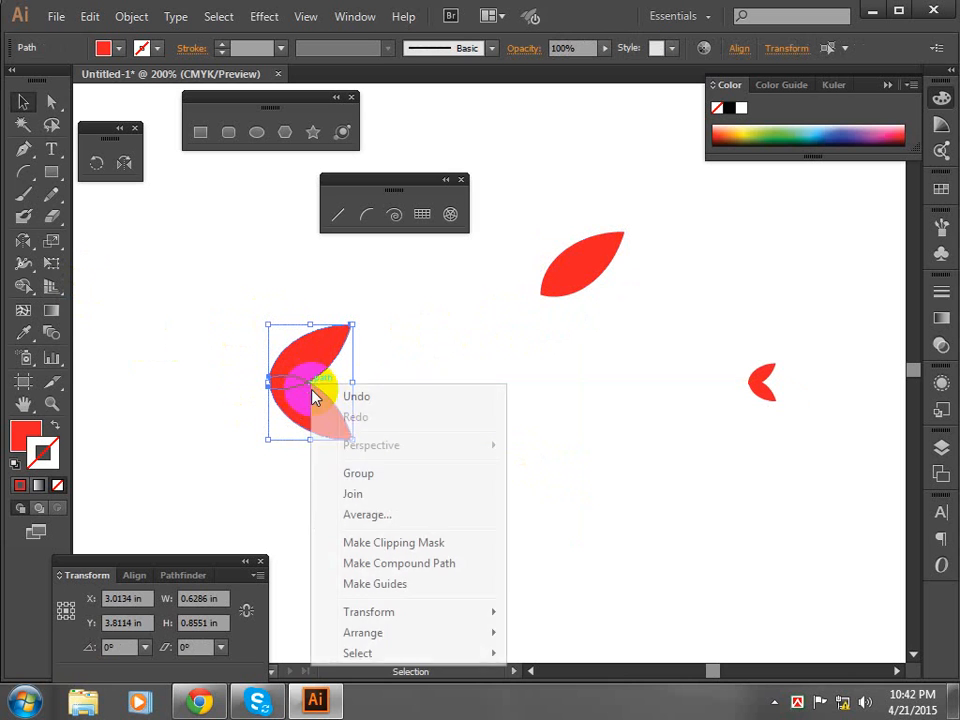
left_click(358, 489)
left_click(608, 400)
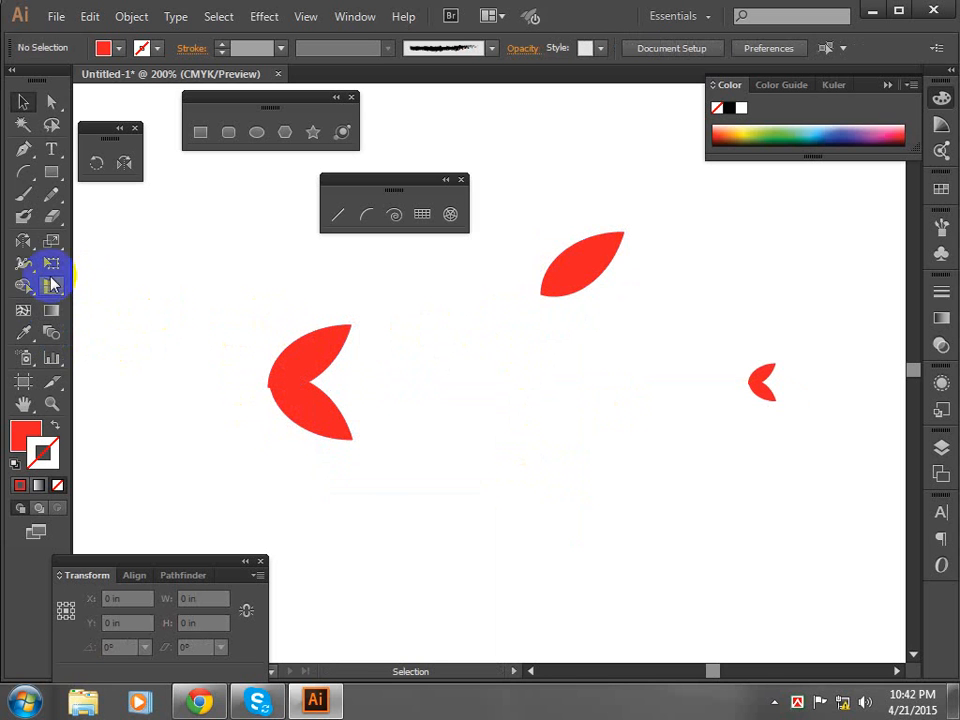
Blend the large leaf pair into the small leaf pair using Specified Steps spacing with 8 steps
double_click(52, 336)
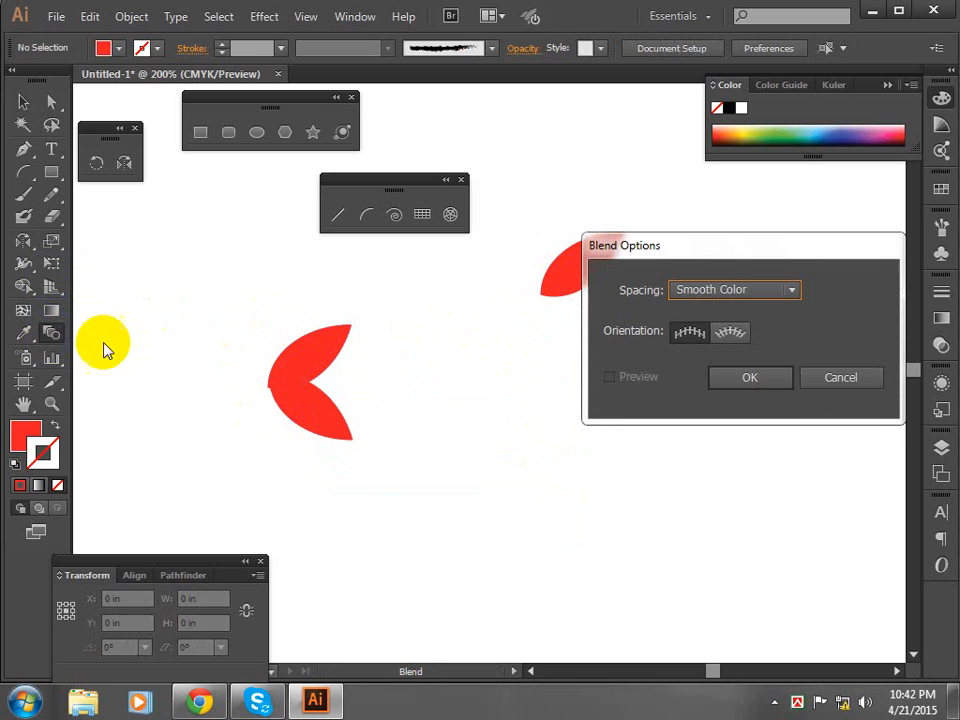
left_click(772, 292)
left_click(766, 338)
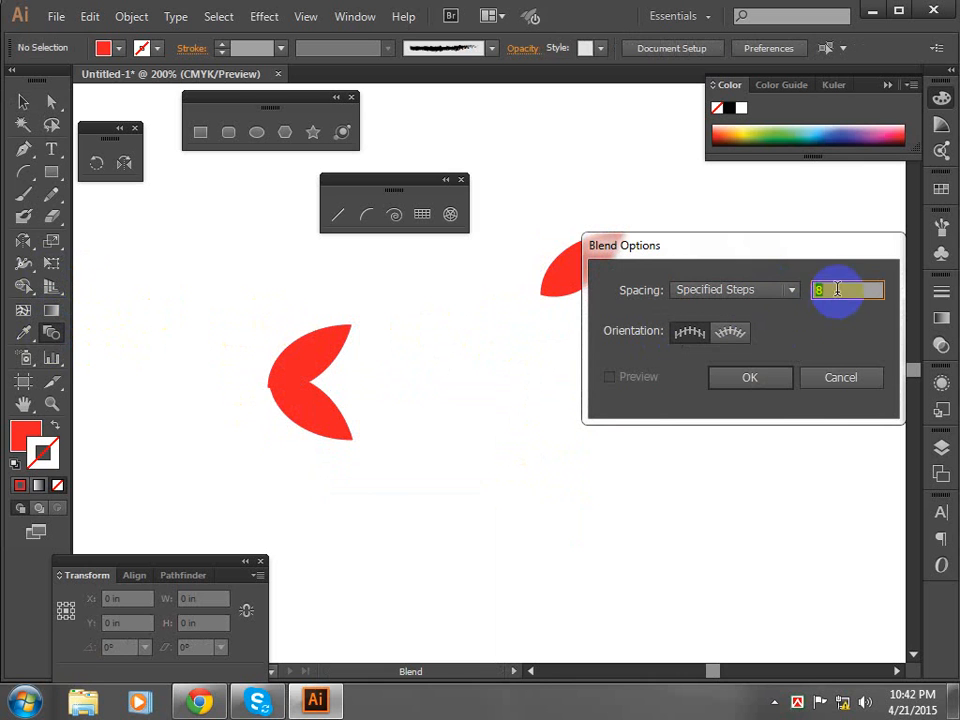
left_click(731, 383)
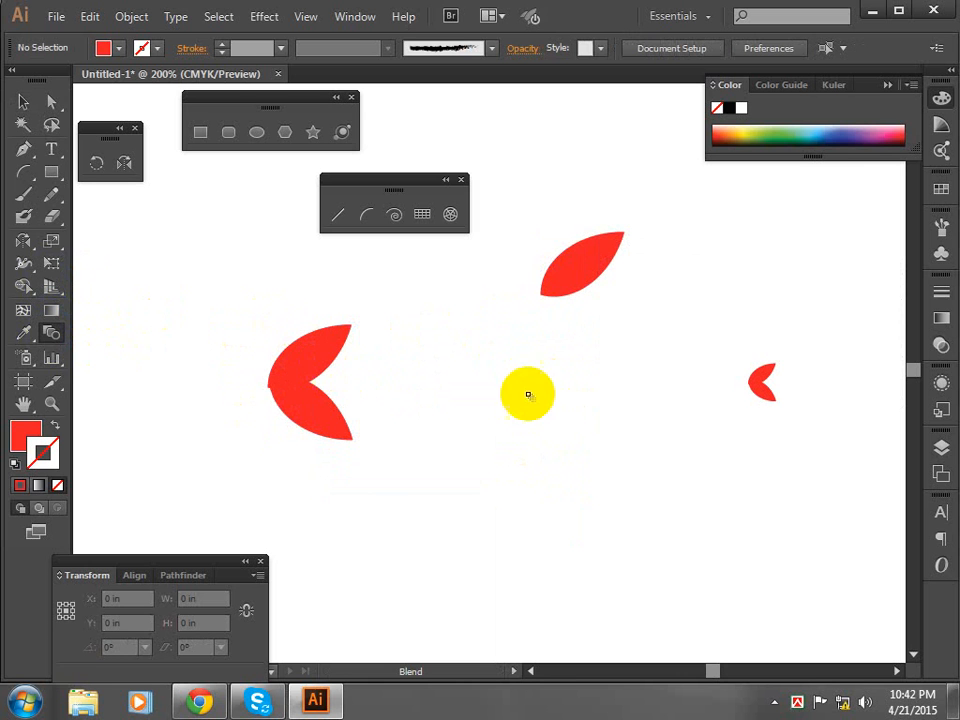
left_click(746, 388)
left_click(755, 388)
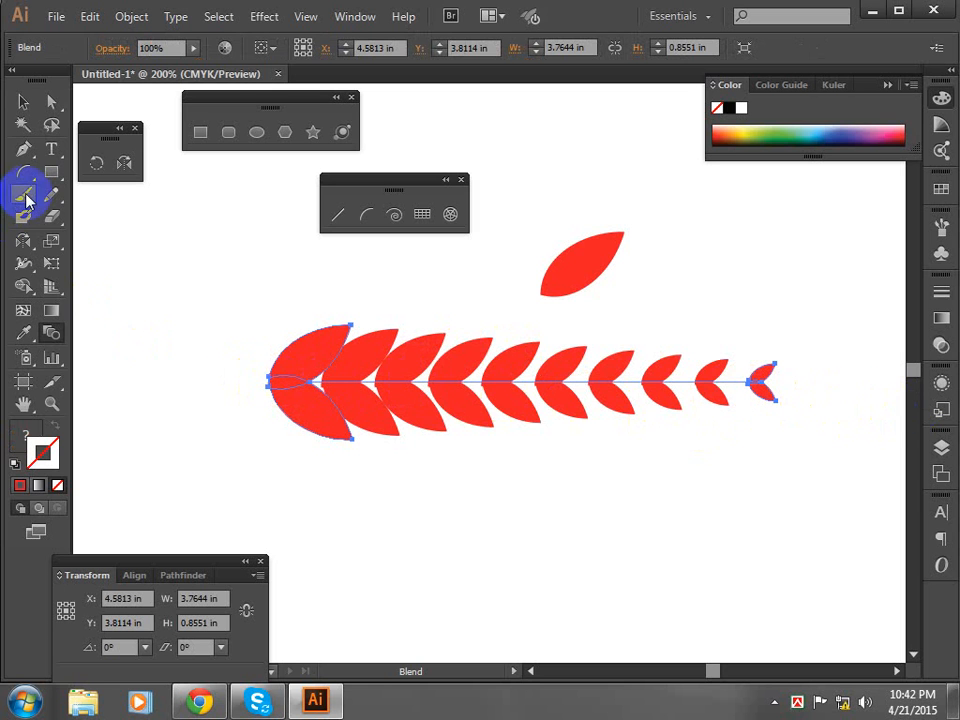
Expand the leaf blend into separate editable shapes
left_click(22, 123)
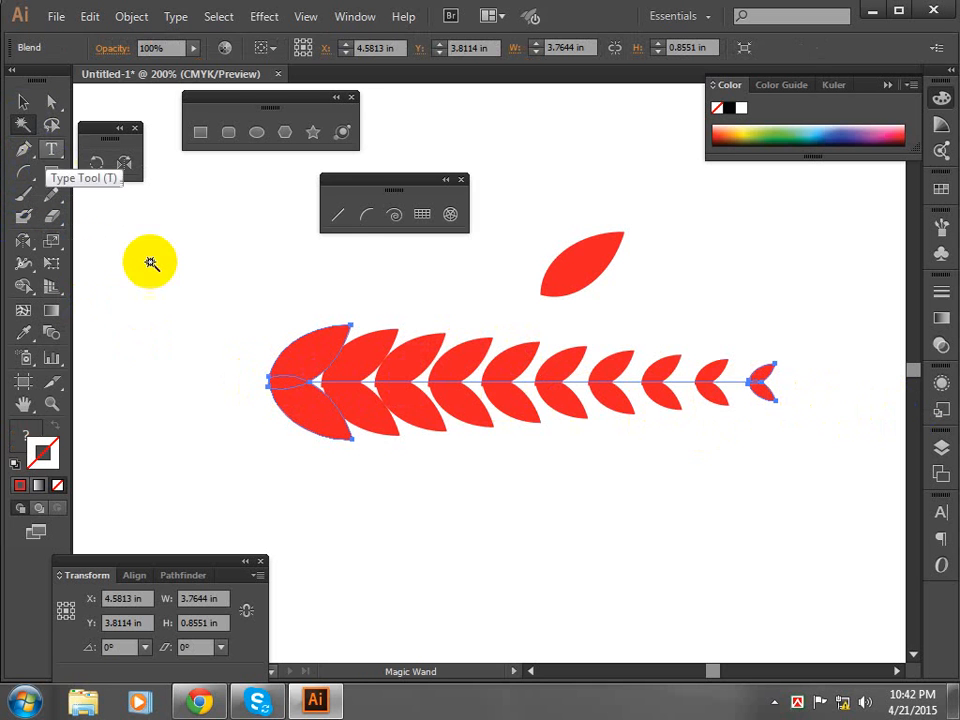
left_click(131, 17)
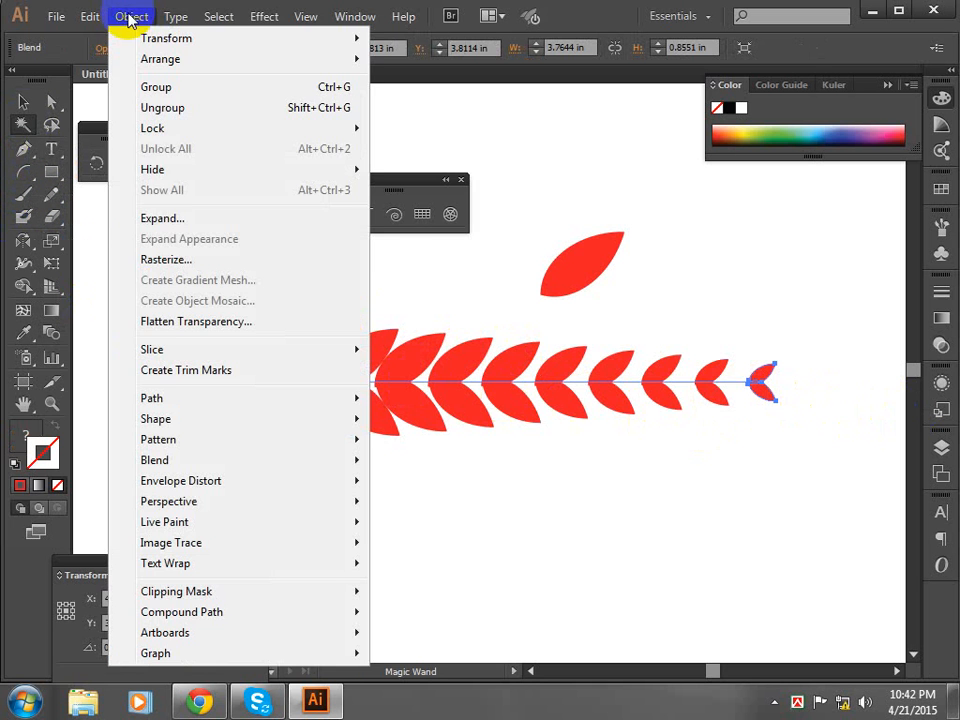
left_click(168, 220)
left_click(437, 455)
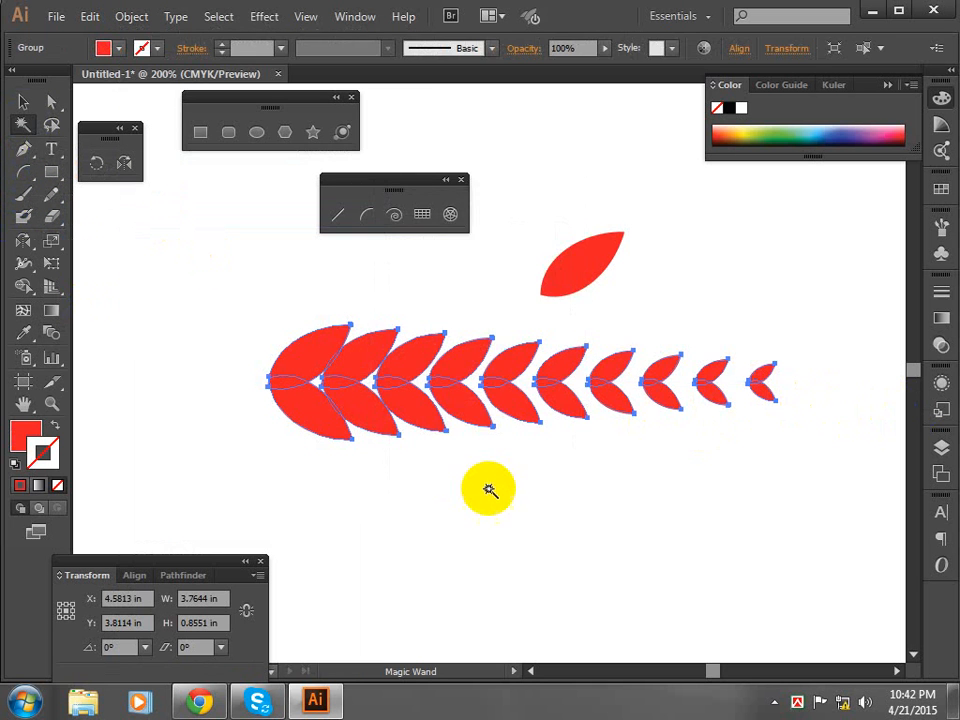
left_click(27, 100)
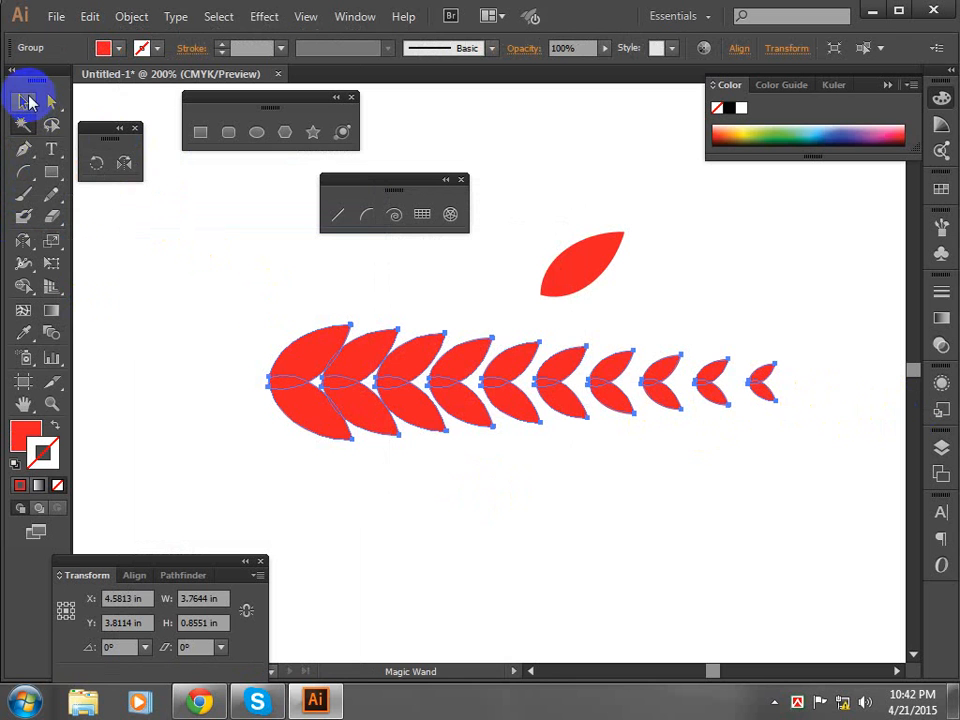
left_click(137, 207)
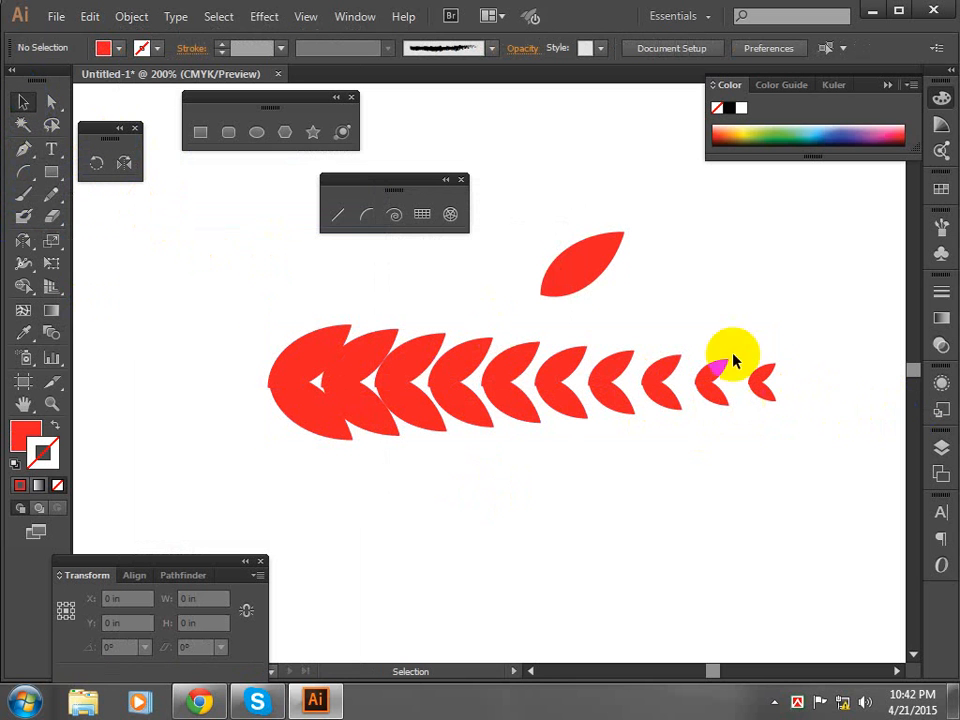
Rotate the spare leaf to horizontal, scale it to about 0.29 by 0.12 in, and place it at the branch's small end
left_click(582, 264)
left_click_drag(630, 224, 645, 262)
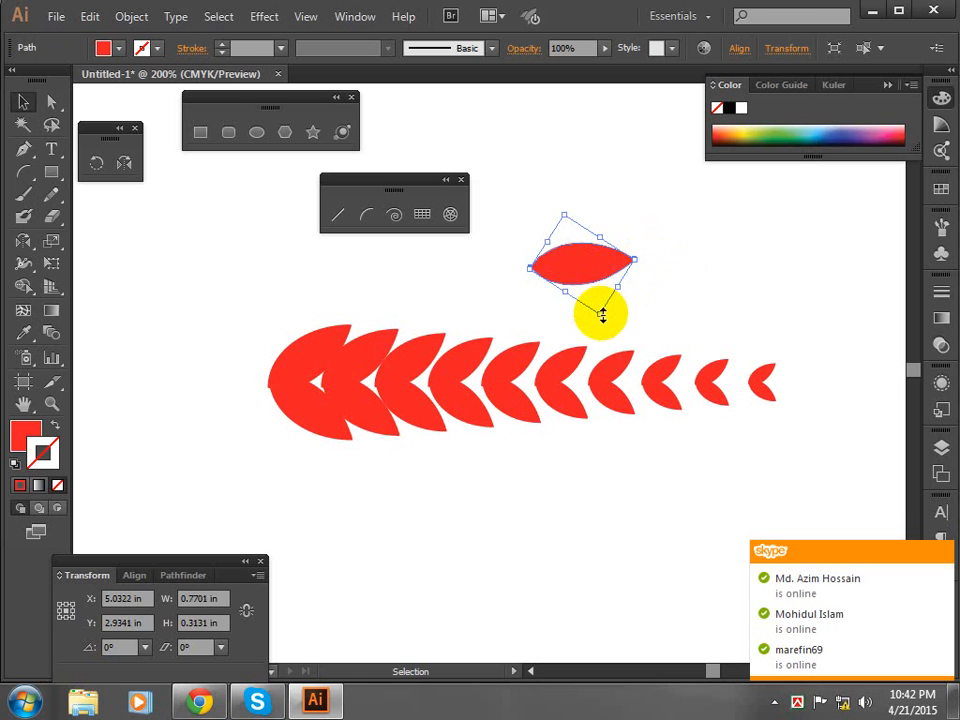
left_click_drag(602, 315, 795, 381)
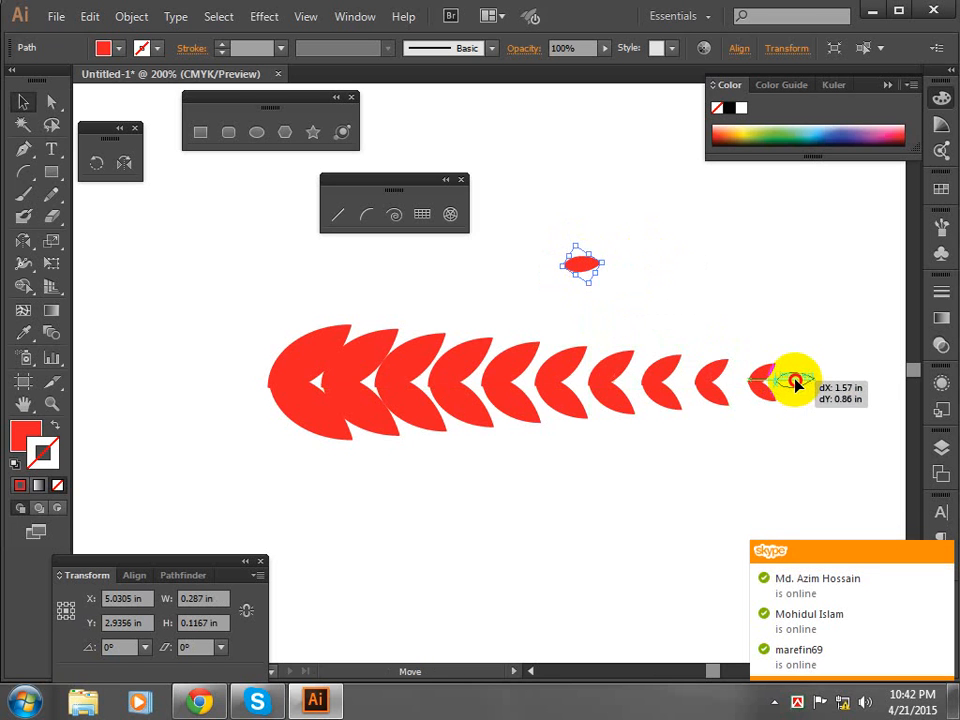
left_click(720, 291)
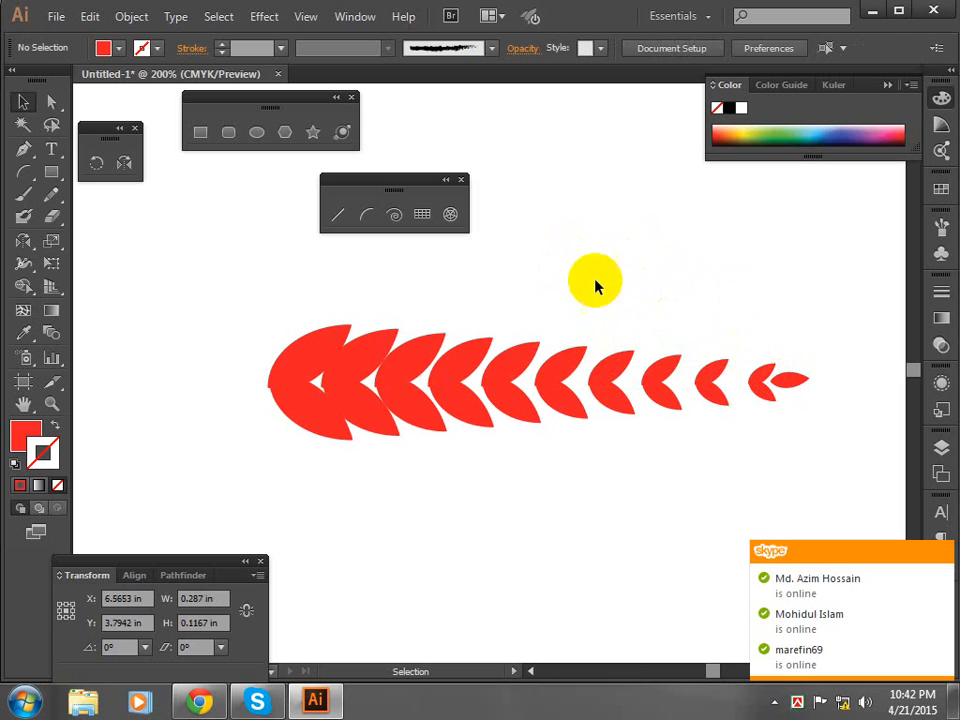
Group the expanded leaf row together with the single tip leaf
left_click_drag(250, 283, 816, 473)
right_click(669, 394)
left_click(716, 484)
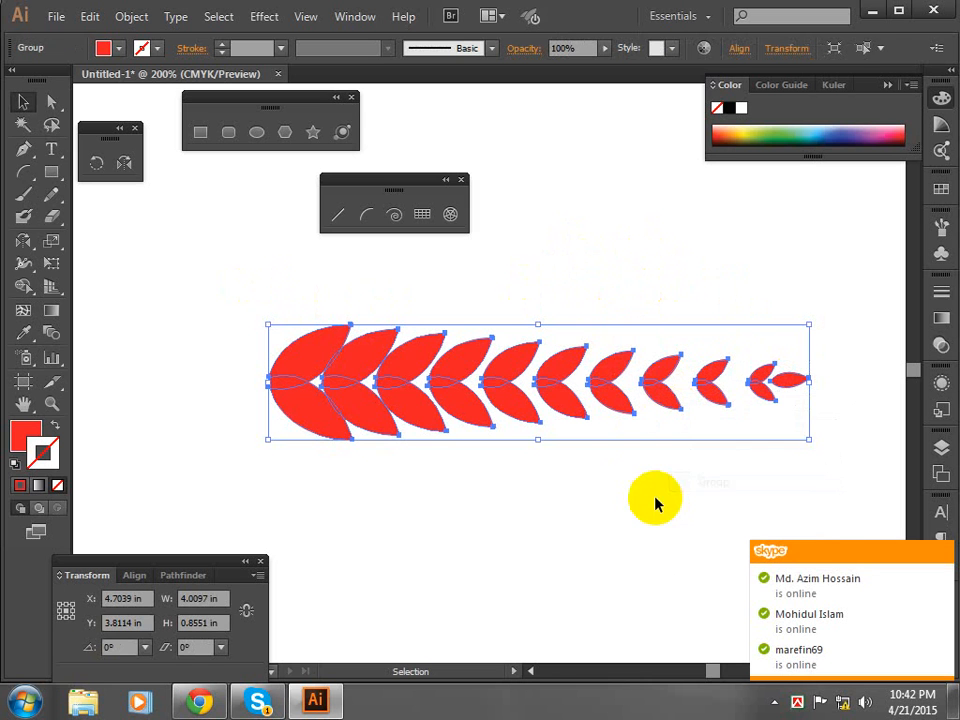
left_click(655, 498)
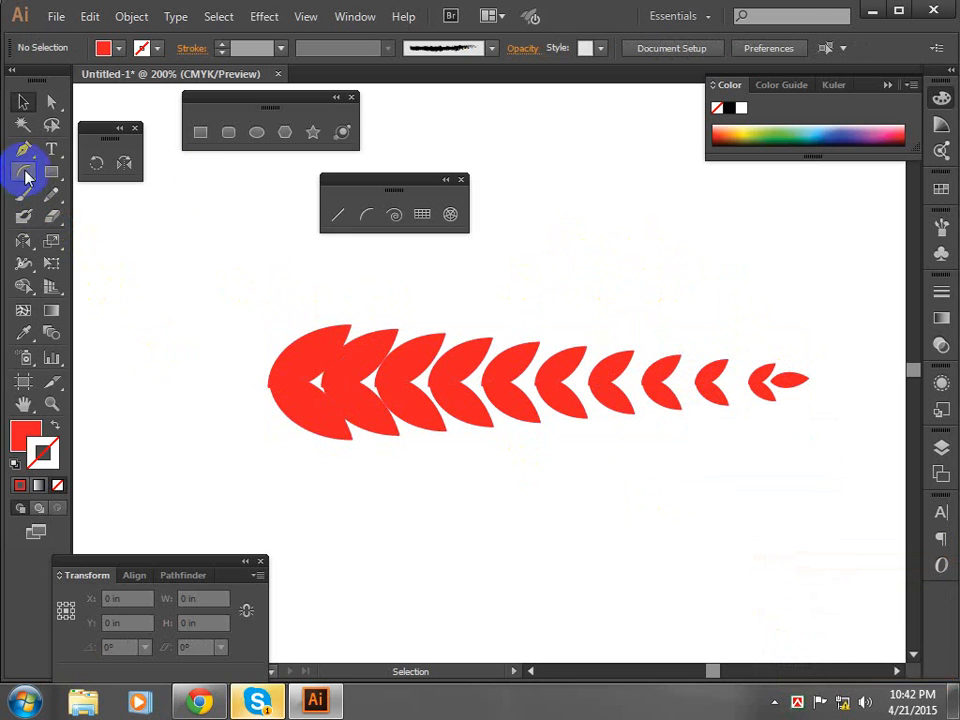
Draw a horizontal line about 3.97 in long through the leaf branch and nudge it up onto the centre axis
left_click(338, 214)
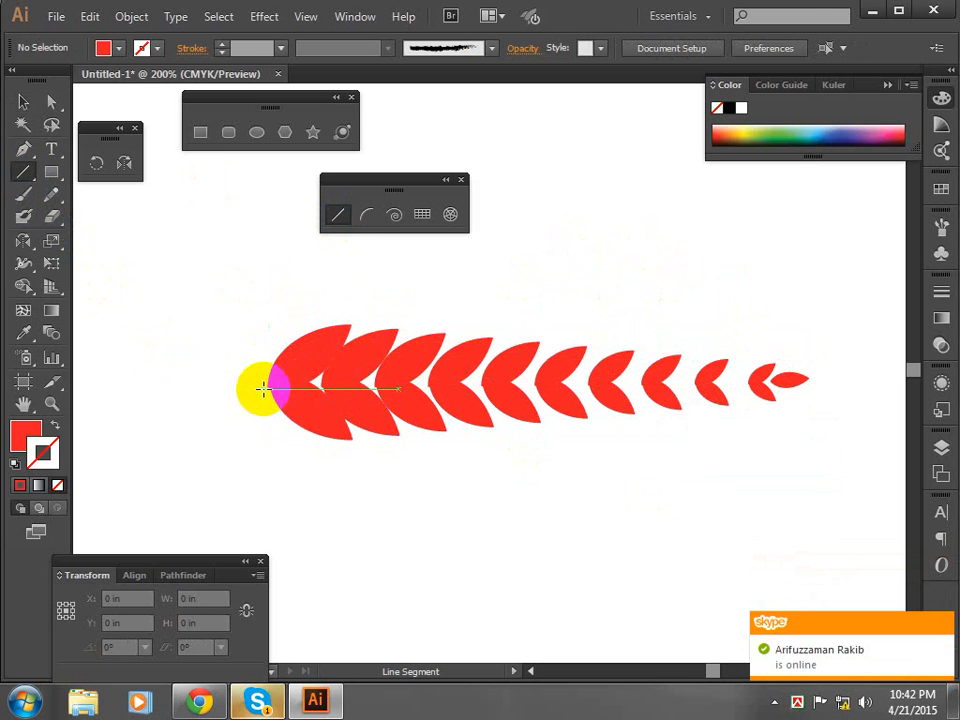
left_click_drag(264, 388, 800, 409)
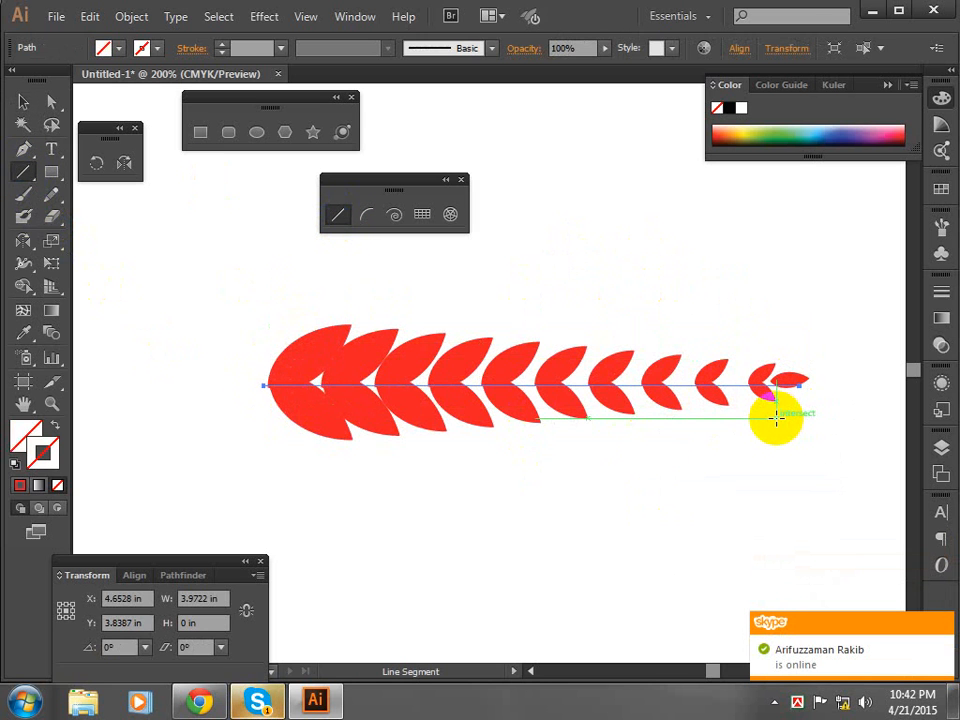
key("Up")
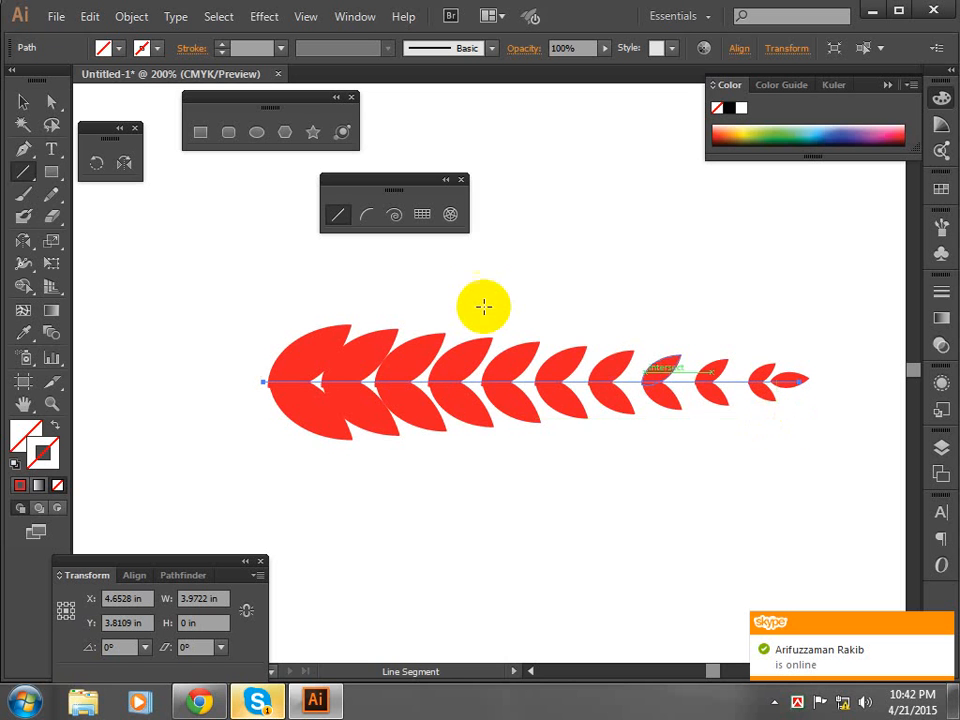
Shorten the centre line to about 3.76 in so that it ends at the base of the tip leaf
key("ctrl+plus")
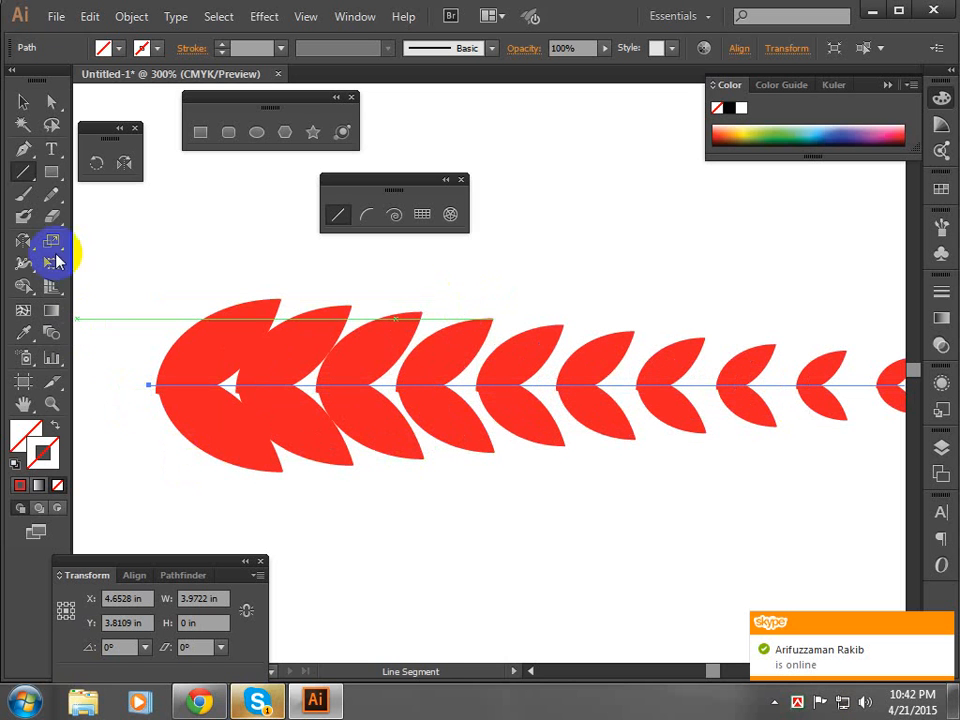
left_click(25, 101)
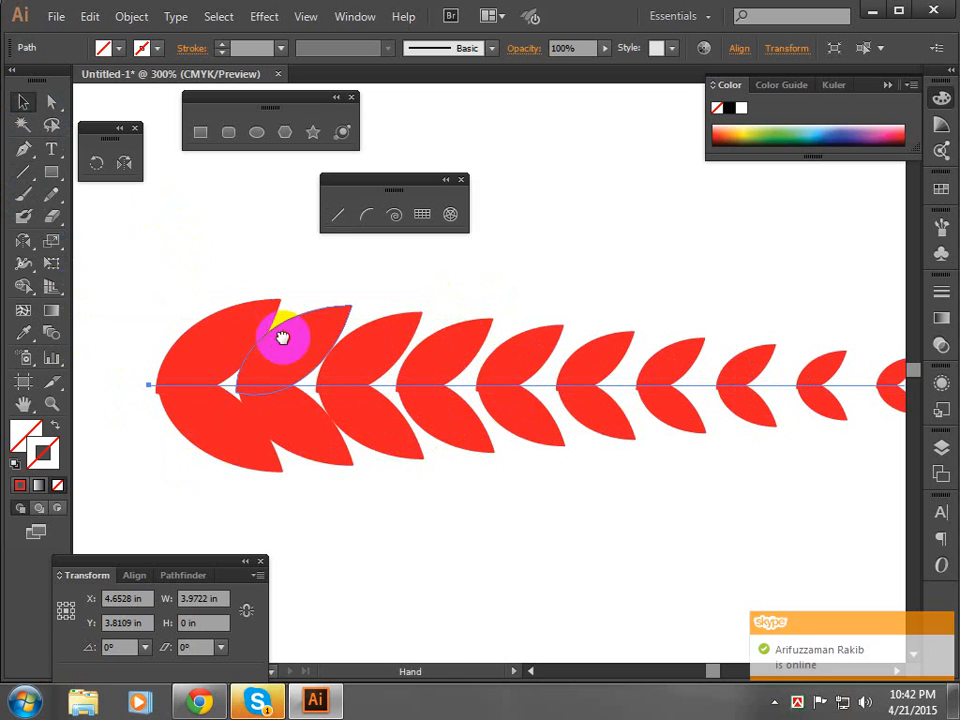
left_click_drag(281, 334, 223, 321)
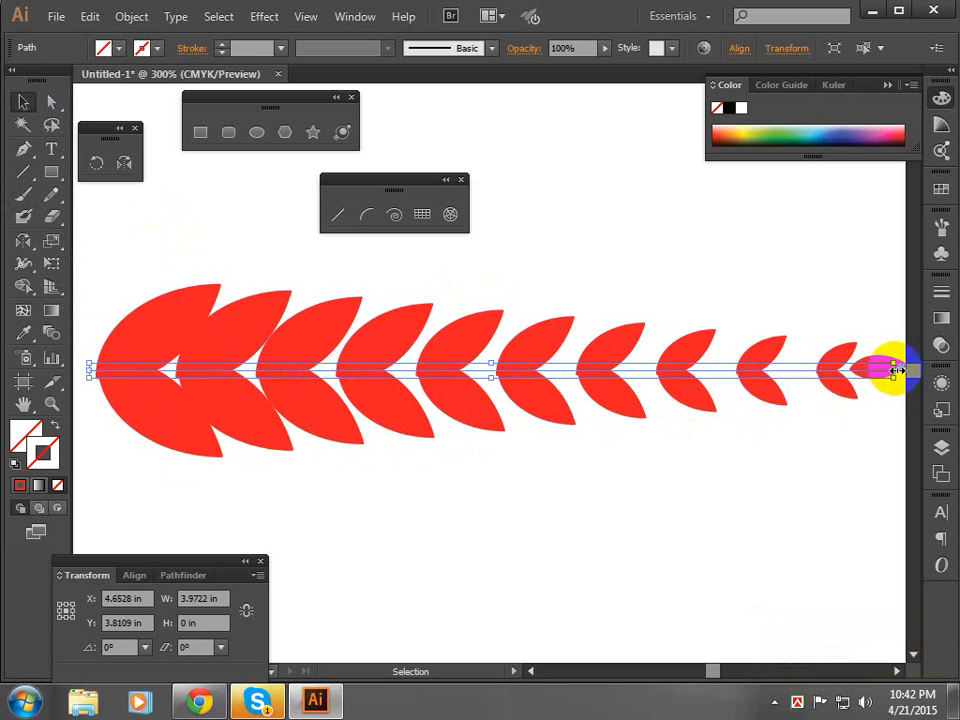
left_click_drag(895, 370, 850, 370)
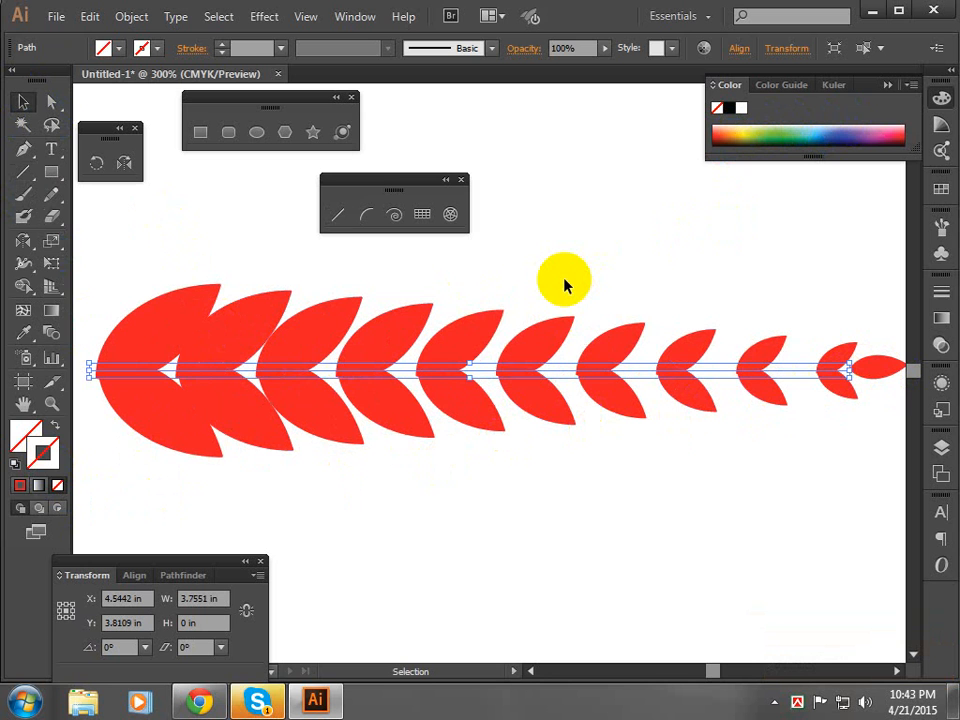
Sample the leaves' red for the centre line and swap it from the fill to the stroke
key("i")
left_click(489, 304)
left_click(175, 300)
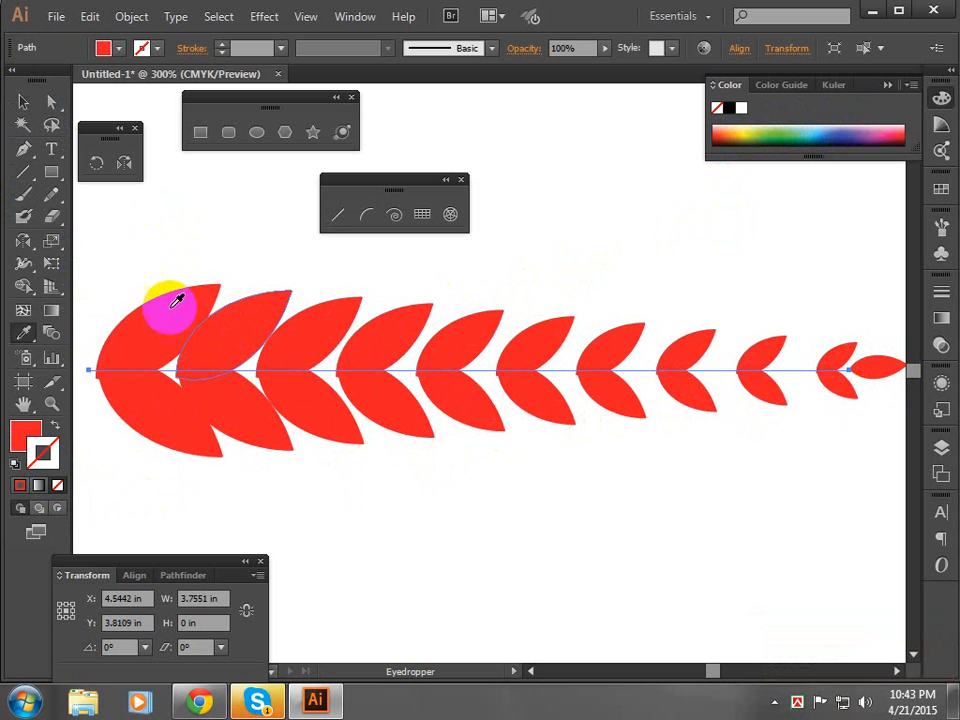
left_click(56, 426)
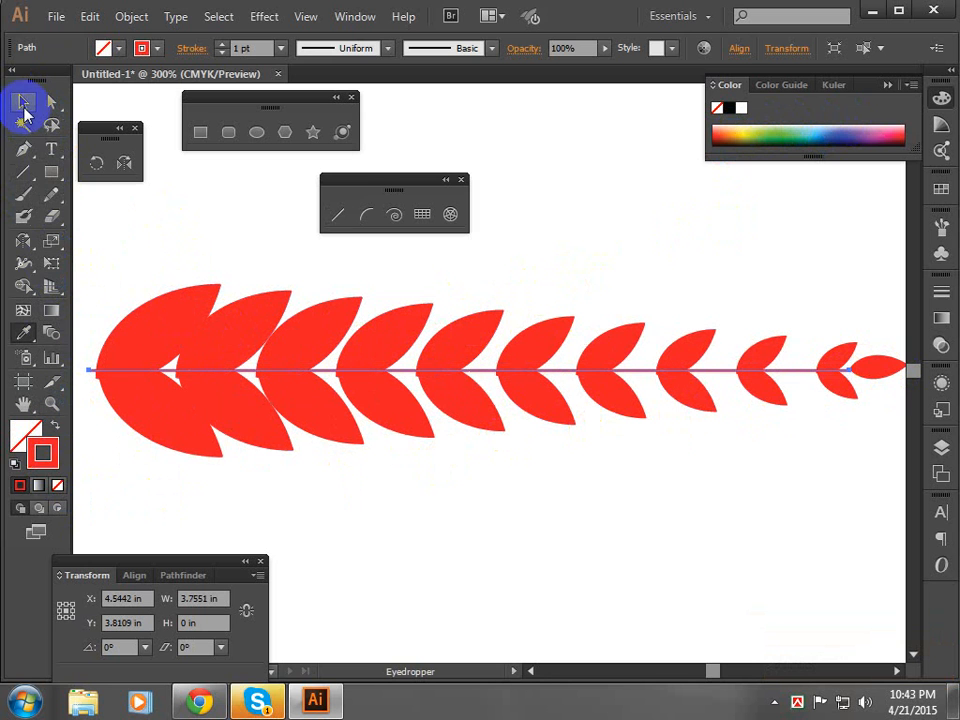
left_click(23, 101)
left_click(162, 237)
Expand the fill and stroke of the whole leaf branch including its stem, and group the resulting shapes
key("space")
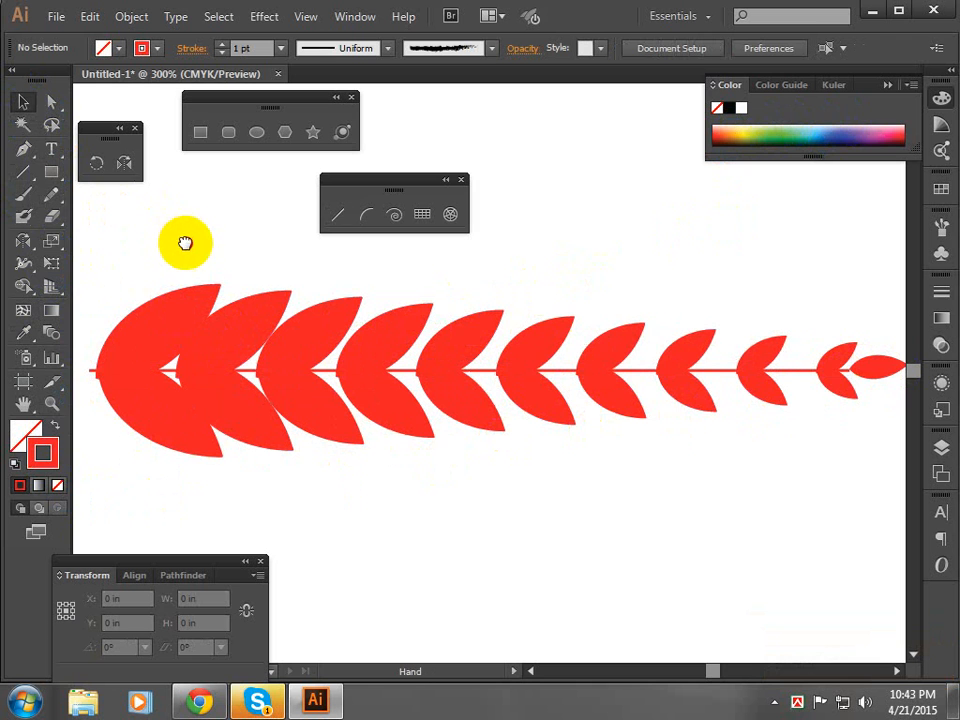
left_click_drag(185, 243, 211, 249)
left_click_drag(116, 256, 881, 484)
left_click(131, 17)
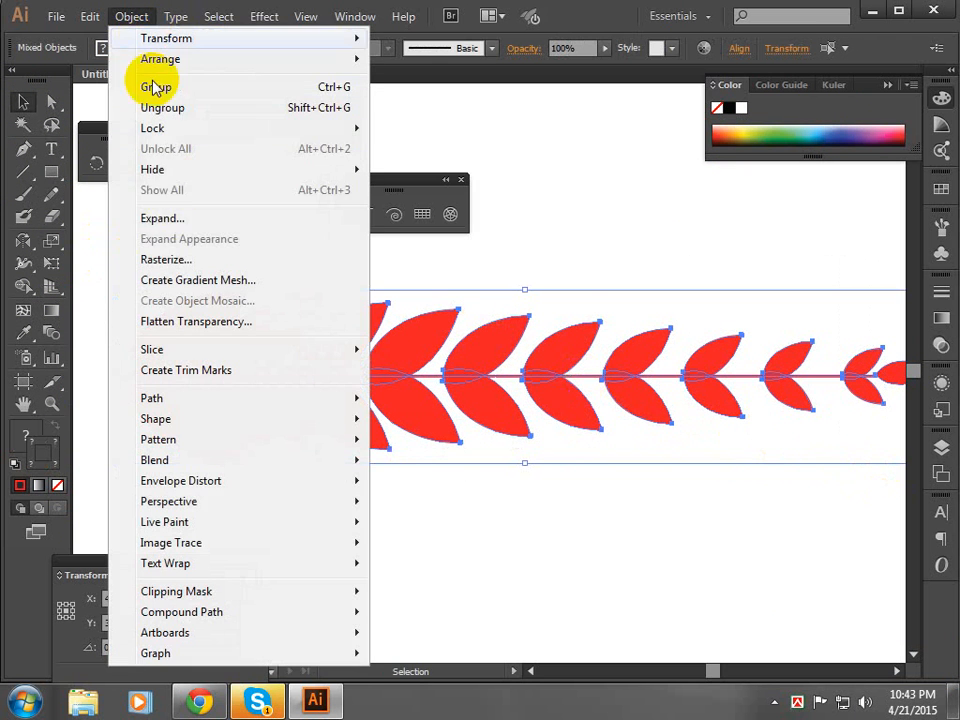
left_click(175, 219)
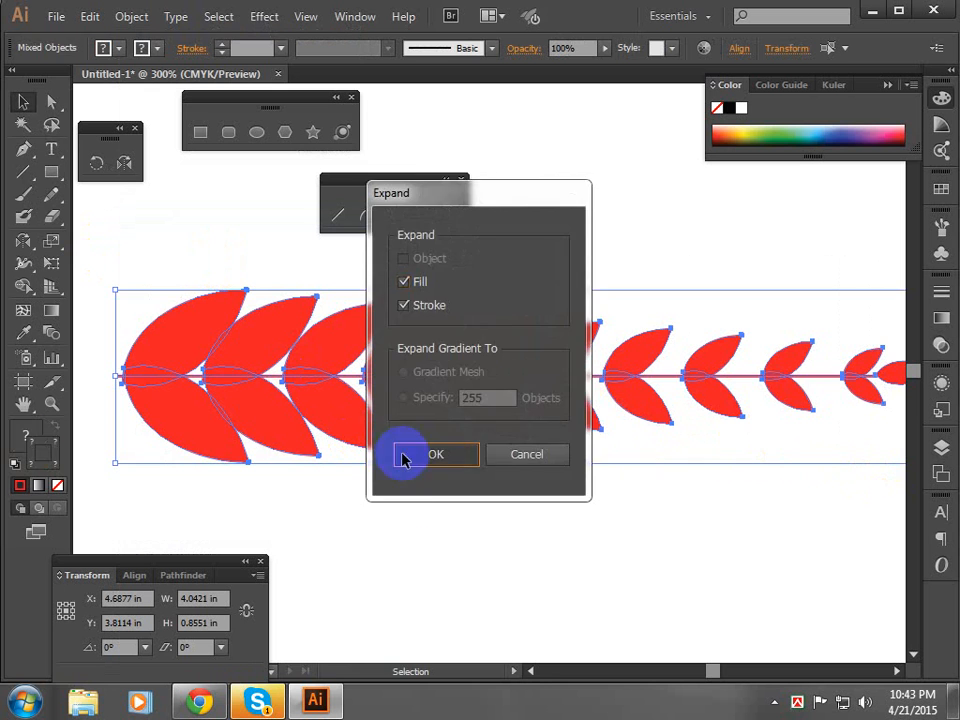
left_click(418, 453)
key("ctrl+minus")
key("ctrl+minus")
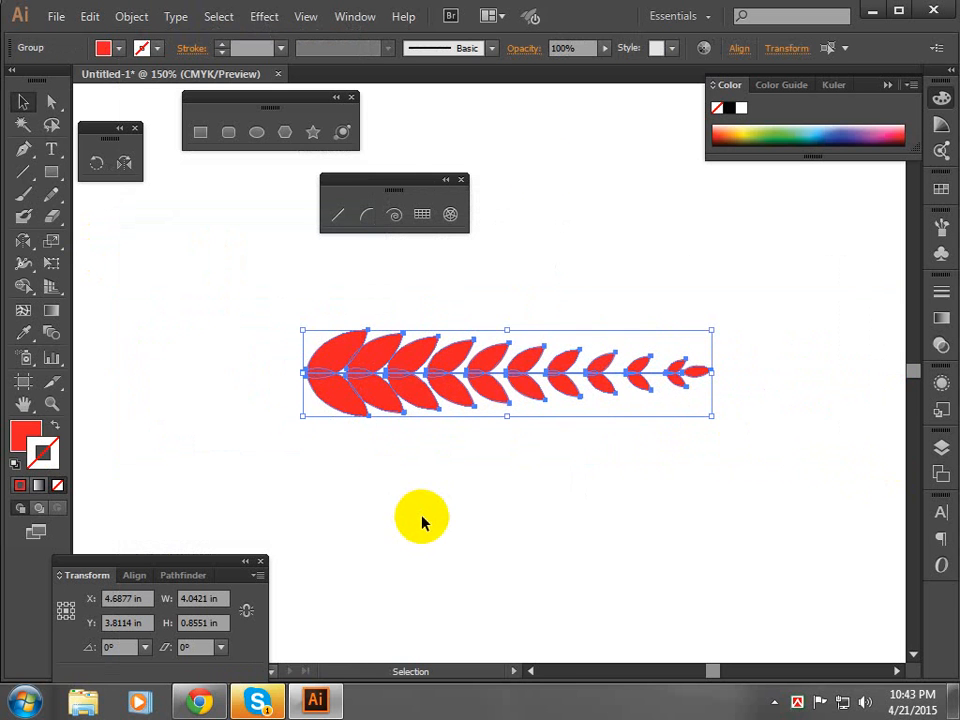
right_click(499, 372)
left_click(559, 454)
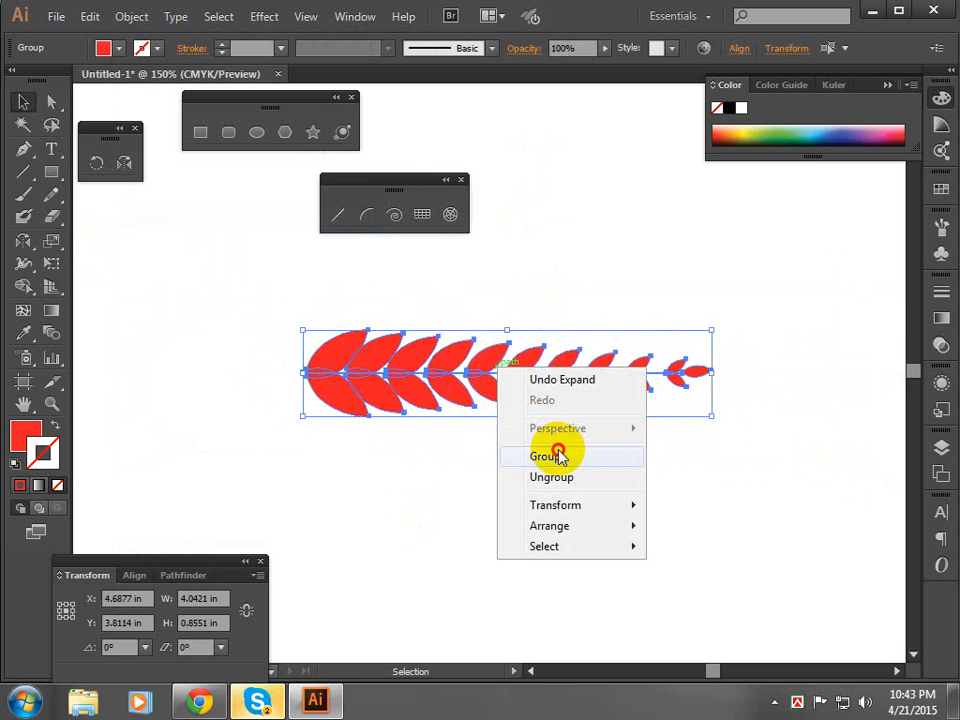
Create an art brush from the grouped leaf branch, stretched to fit the stroke length and without colorization
left_click(939, 229)
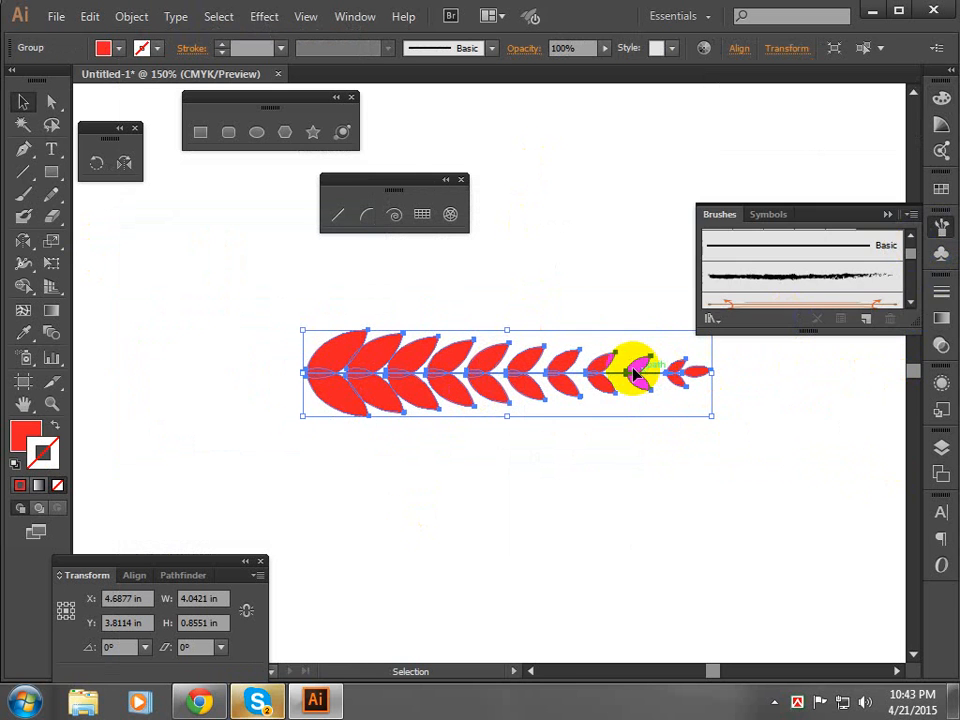
mouse_move(636, 364)
left_mouse_down()
mouse_move(767, 279)
mouse_move(735, 310)
left_mouse_up()
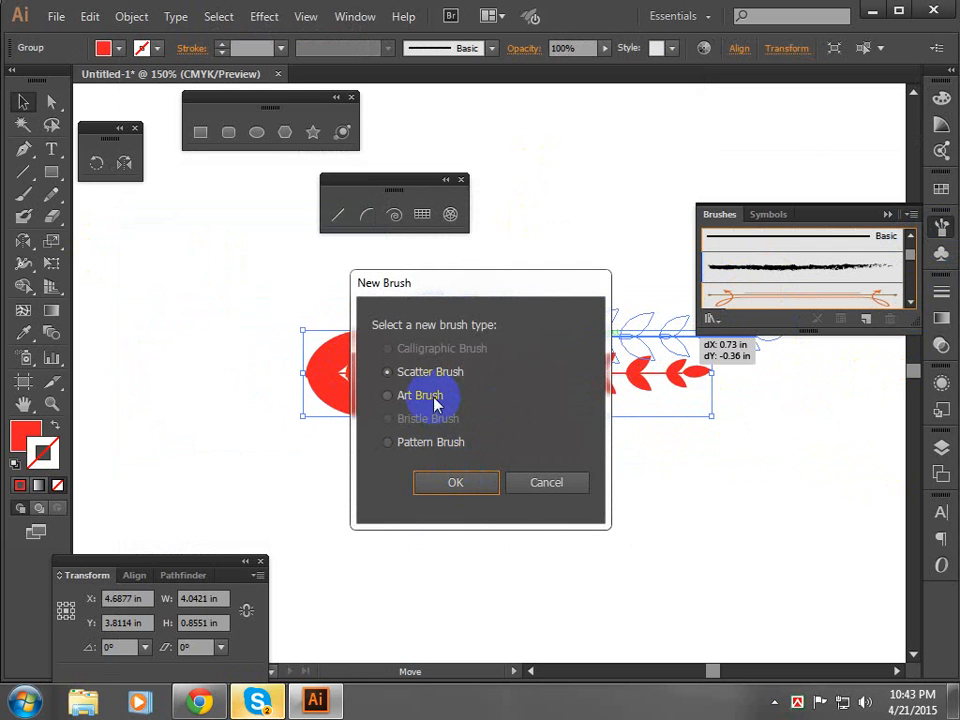
left_click(463, 489)
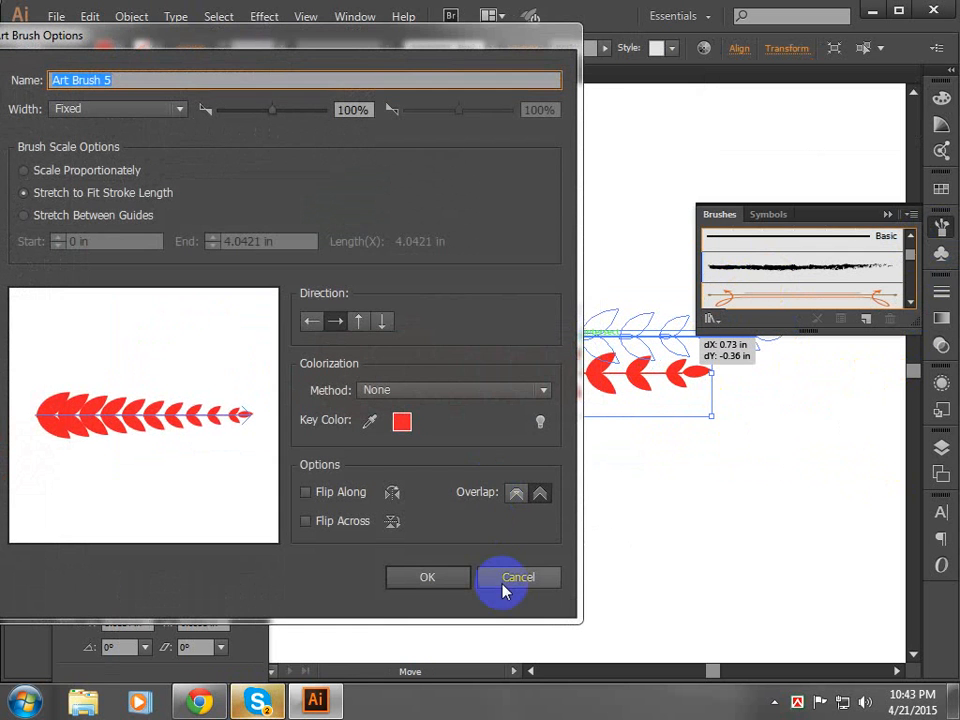
left_click(463, 583)
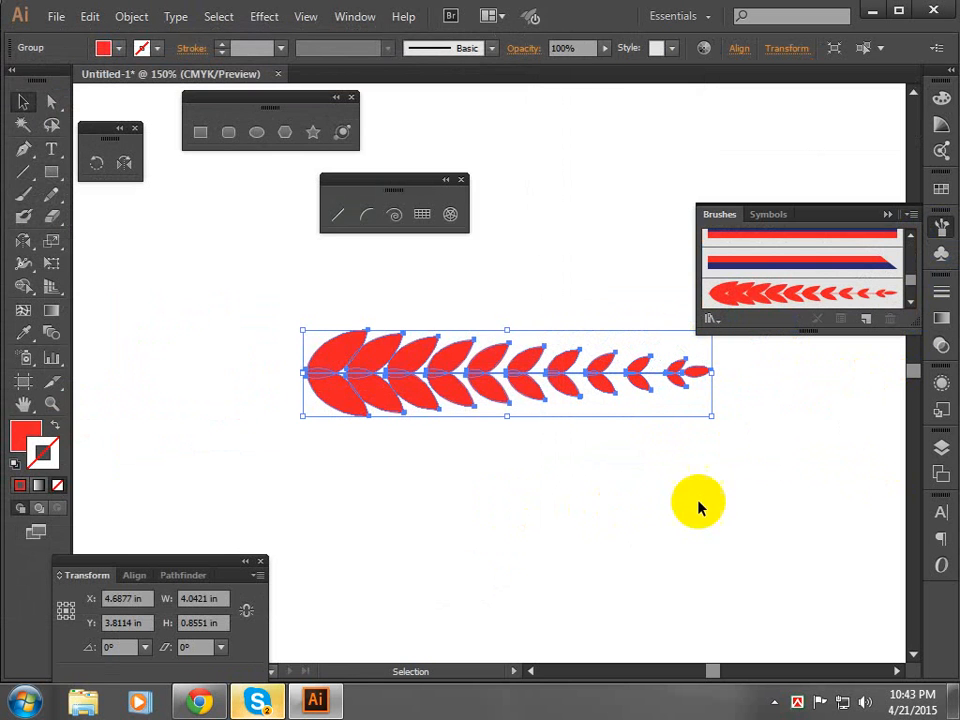
Move the original leaf branch over the artboard's right edge to about X 10.31 in, Y 6.04 in, and deselect it
left_click_drag(696, 503, 520, 527)
key("ctrl+minus")
key("ctrl+minus")
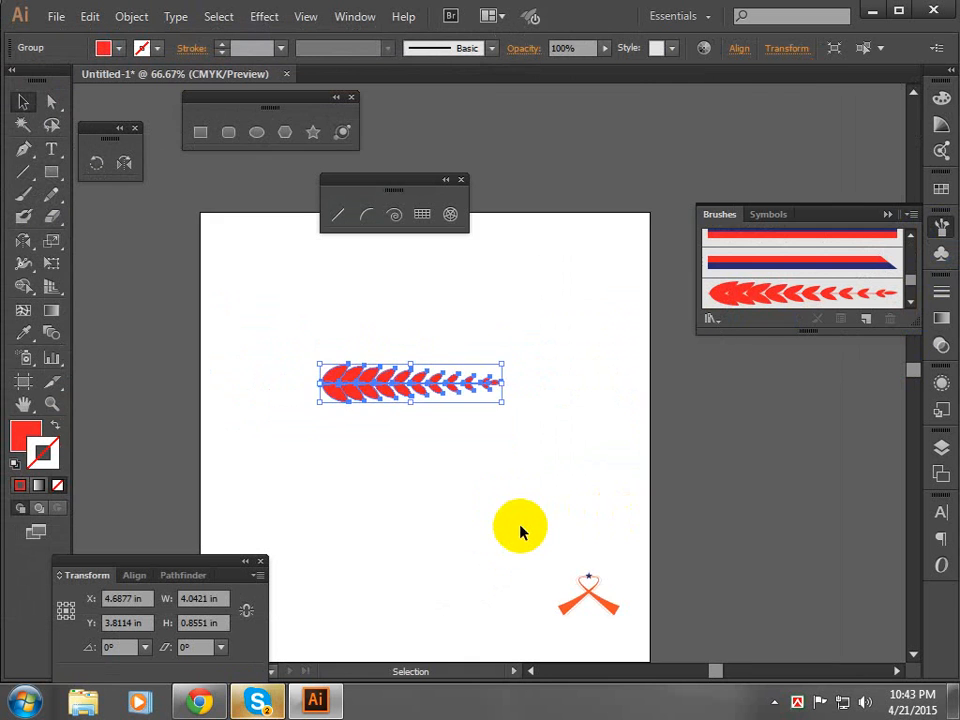
left_click_drag(567, 565, 613, 606)
mouse_move(471, 439)
left_mouse_down()
mouse_move(681, 508)
mouse_move(724, 542)
left_mouse_up()
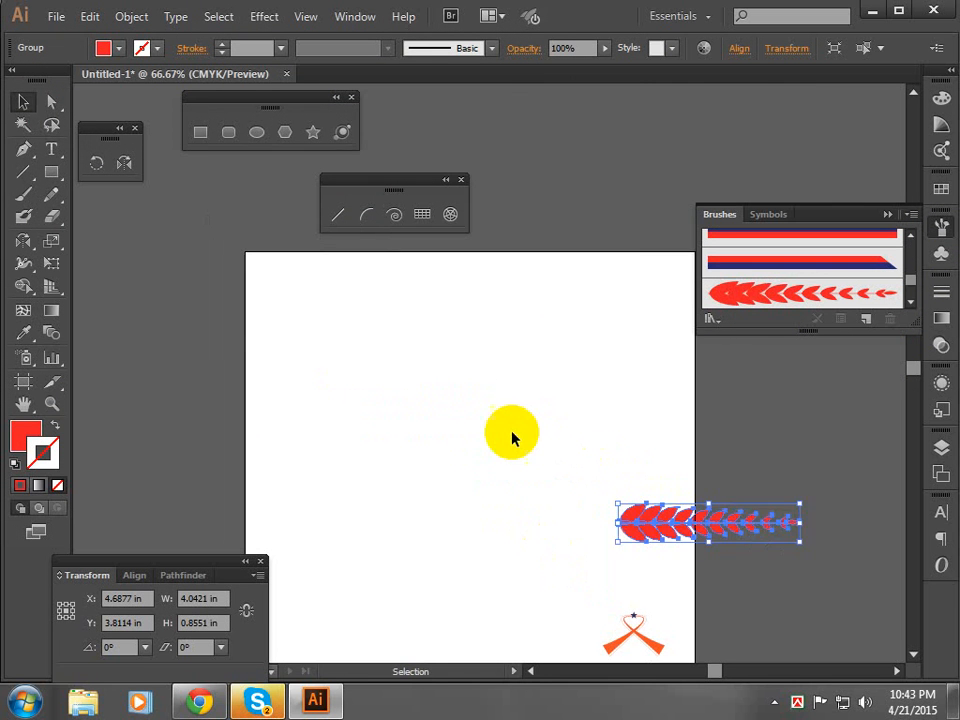
left_click(510, 437)
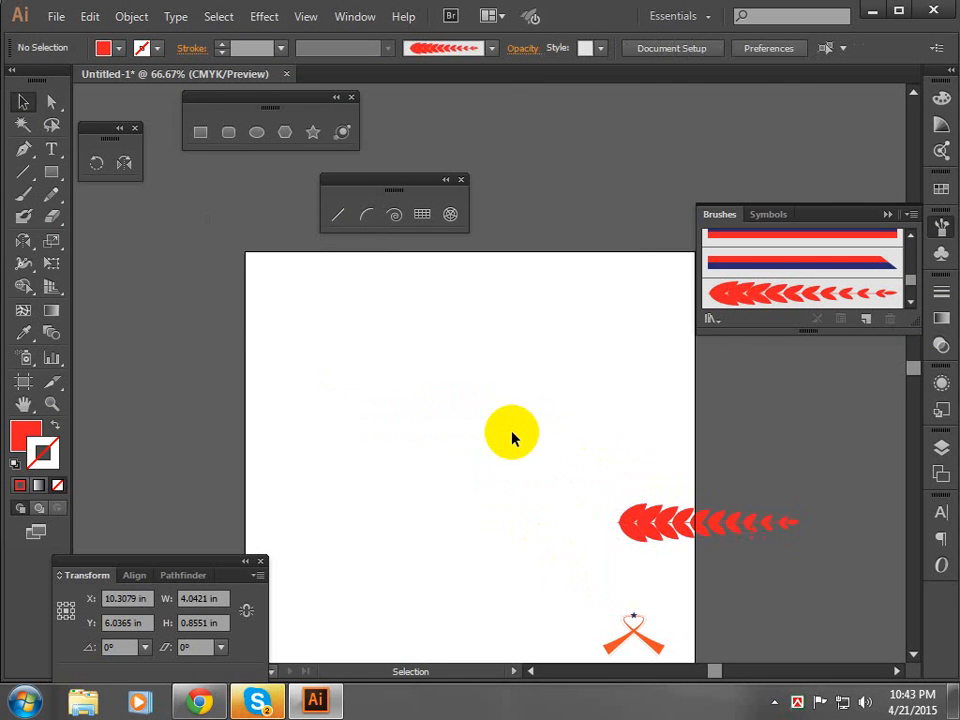
Draw a circle about 3.25 in in diameter on the clear artboard area, with a red stroke and no fill
left_click(262, 132)
left_click_drag(461, 424, 488, 478)
key("shift+x")
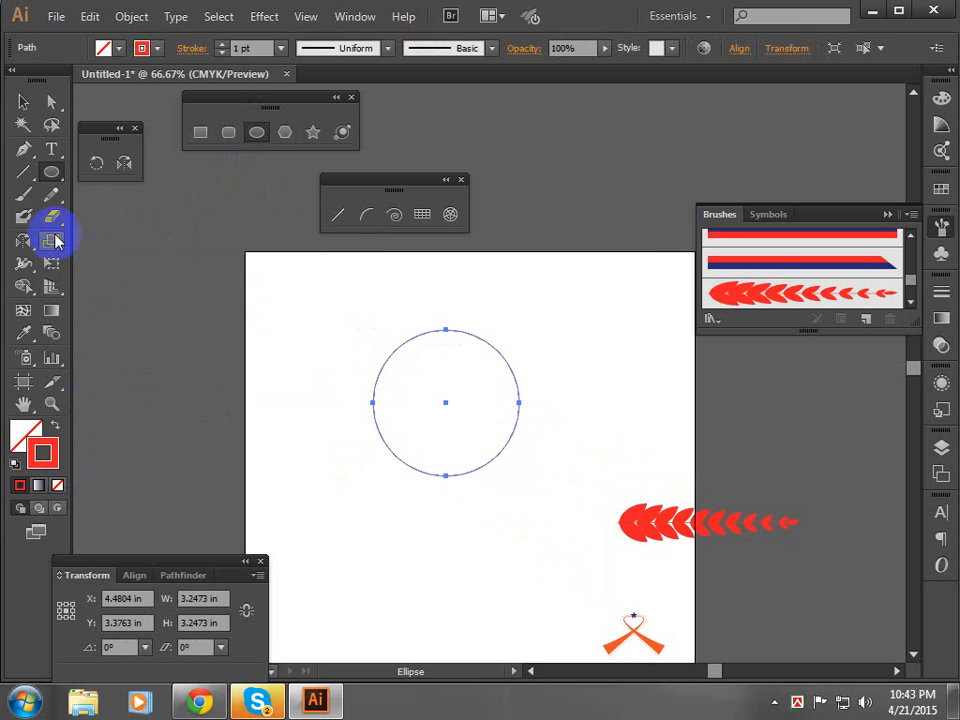
Detach the eraser tool group and cut the circle at its top and bottom anchor points with the Scissors tool
mouse_move(53, 224)
left_mouse_down()
mouse_move(94, 216)
mouse_move(157, 241)
left_mouse_up()
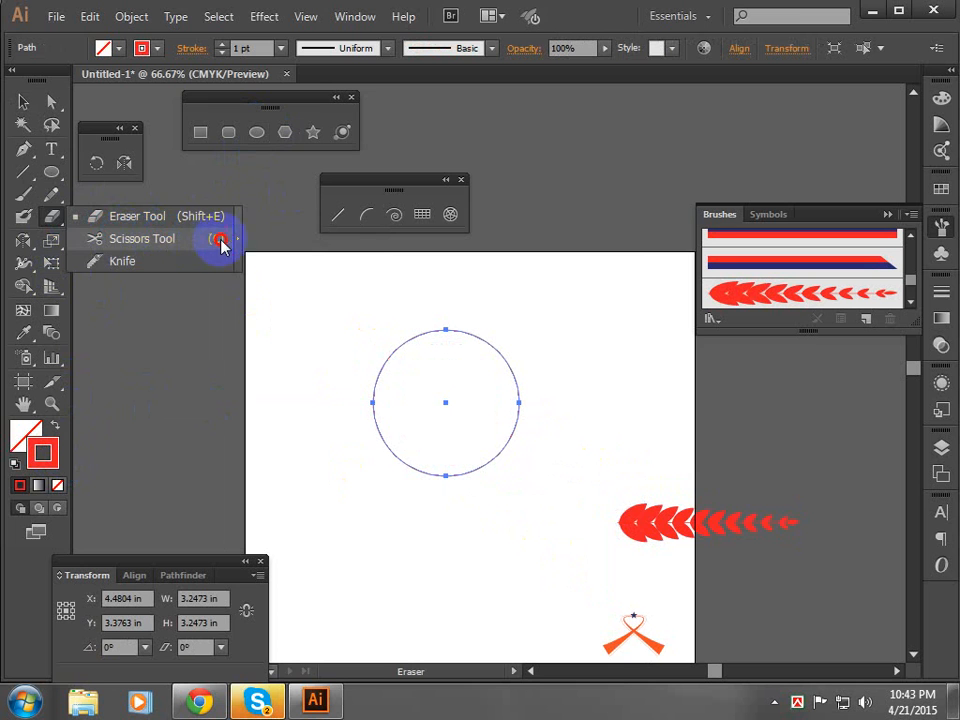
left_click_drag(221, 242, 236, 243)
left_click_drag(106, 233, 174, 223)
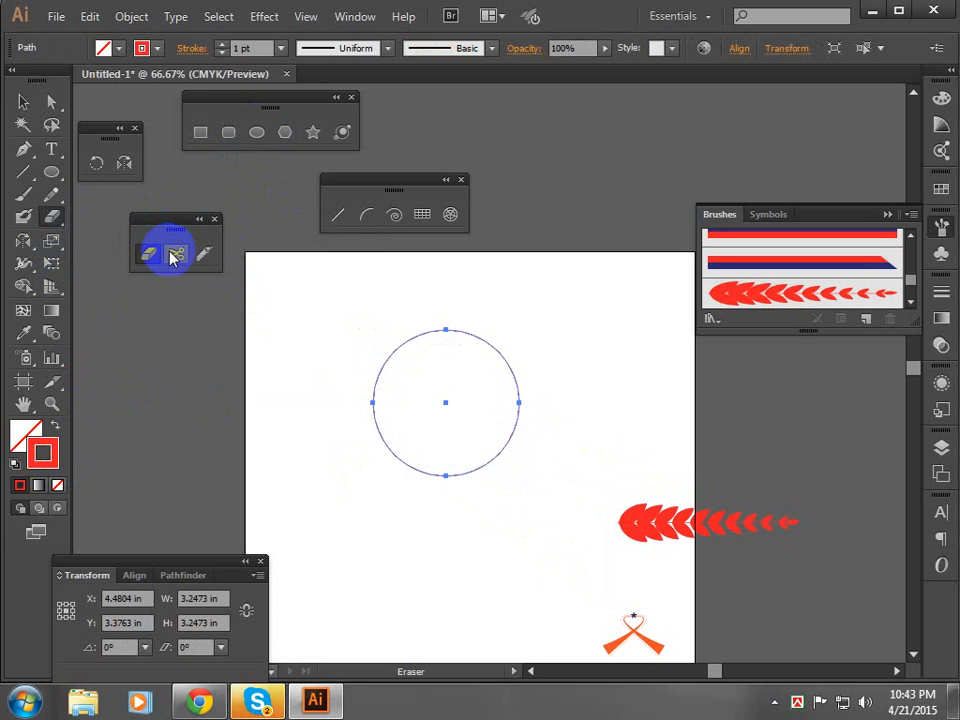
left_click(174, 255)
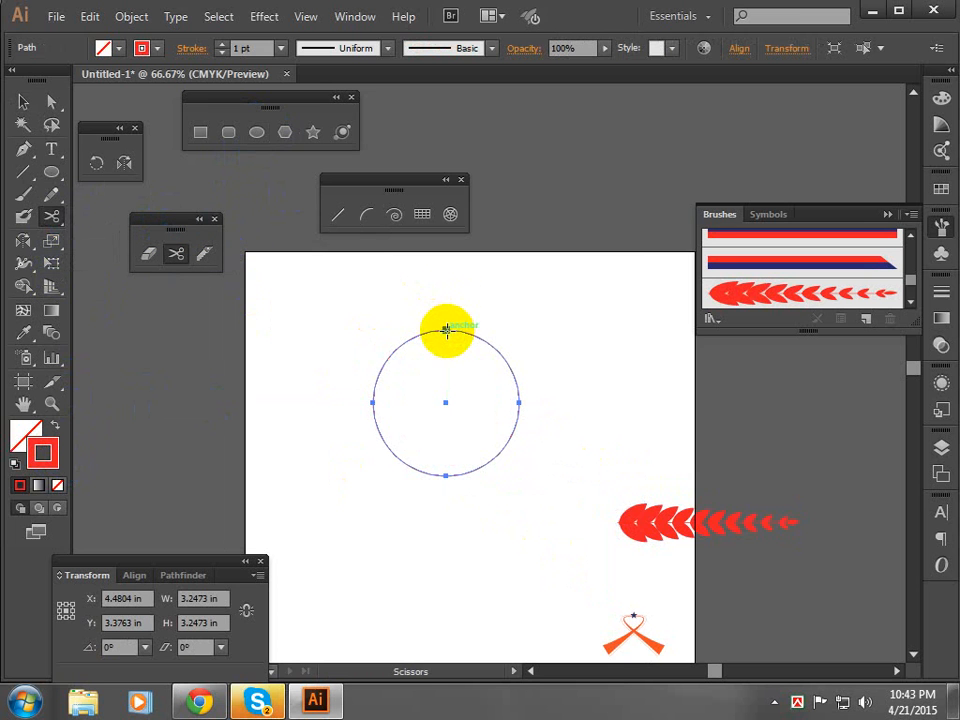
left_click(446, 329)
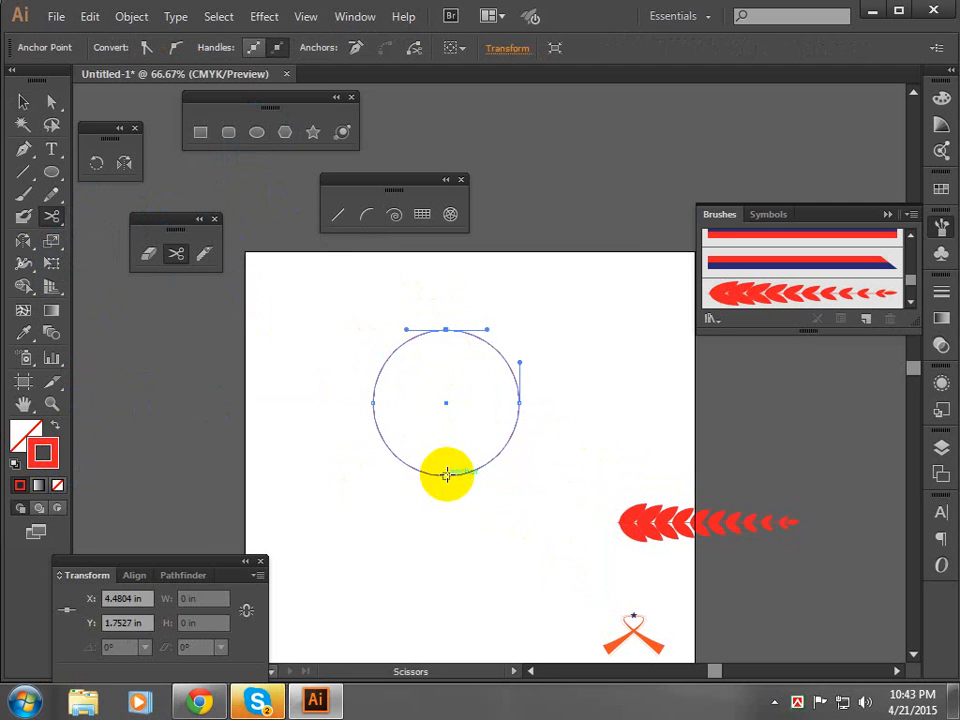
left_click(446, 474)
Nudge the circle's right half about 0.31 in to the right, away from the left half
left_click(20, 101)
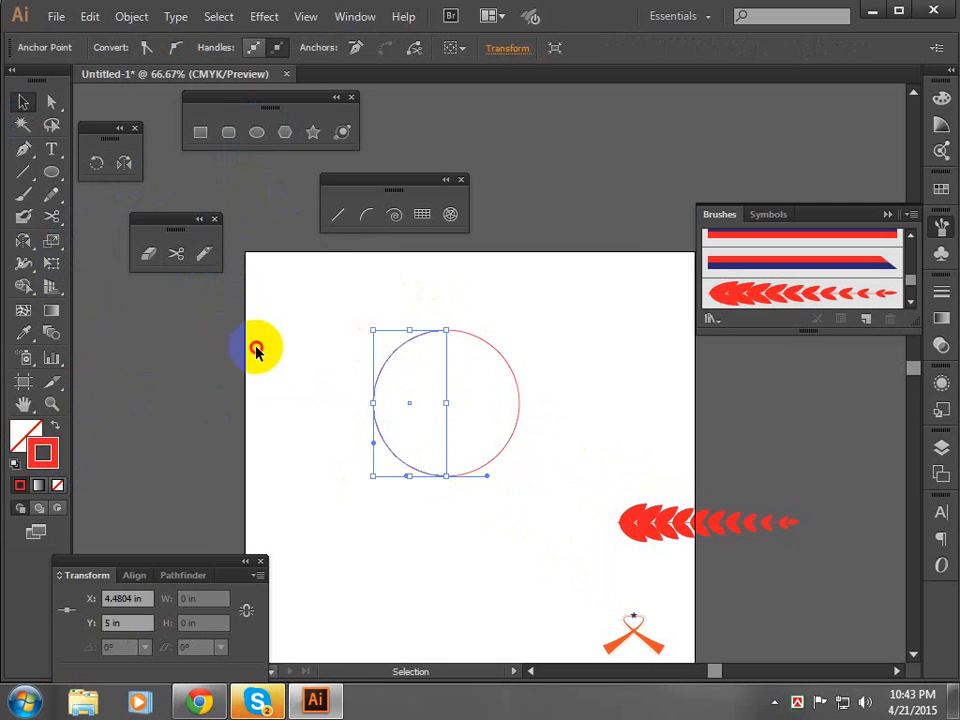
left_click(257, 349)
left_click(519, 400)
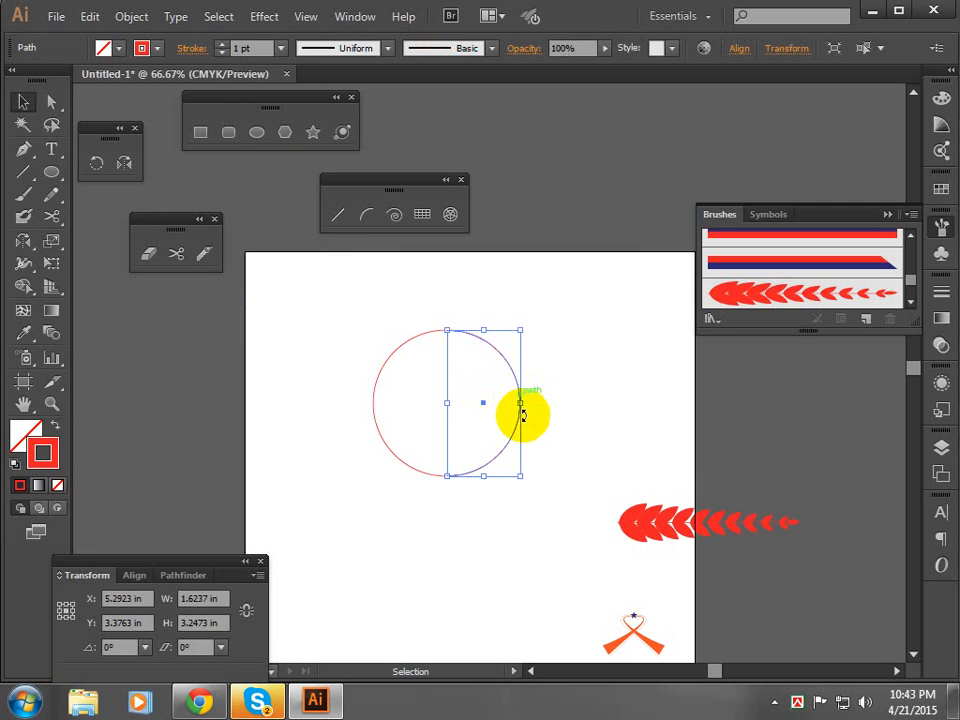
key("Right")
key("Right")
key("Right")
key("Right")
key("Right")
key("Right")
key("Right")
key("Right")
key("Right")
key("Right")
key("Right")
key("Right")
key("Right")
key("Right")
key("Right")
key("Right")
key("Right")
key("Right")
key("Right")
key("Right")
left_click(515, 553)
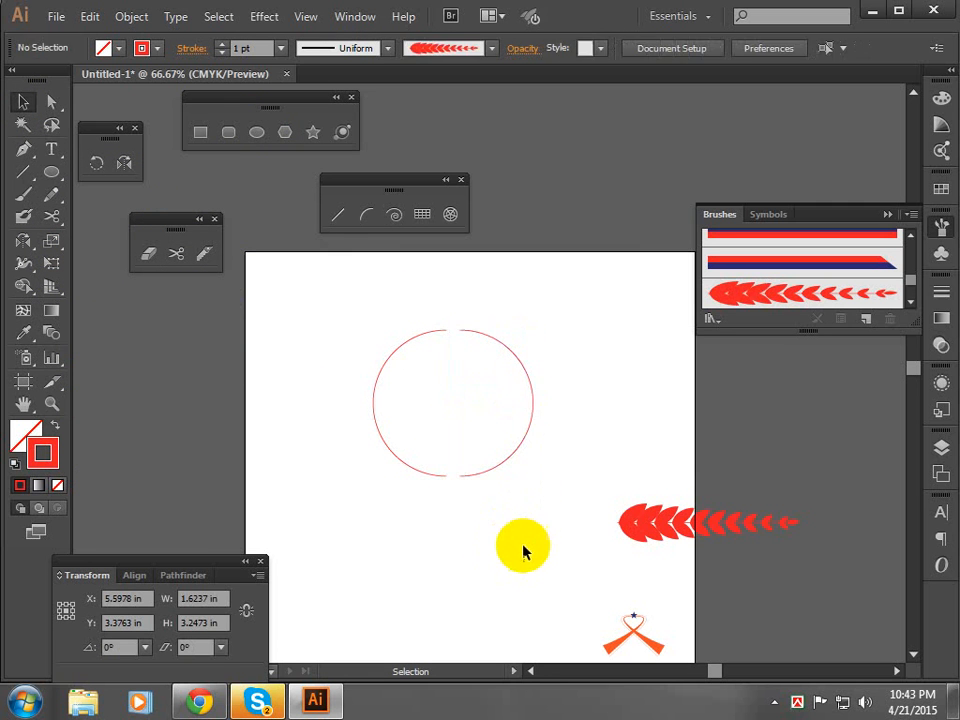
Apply the new leaf branch art brush to the right and left halves of the cut circle
left_click(511, 461)
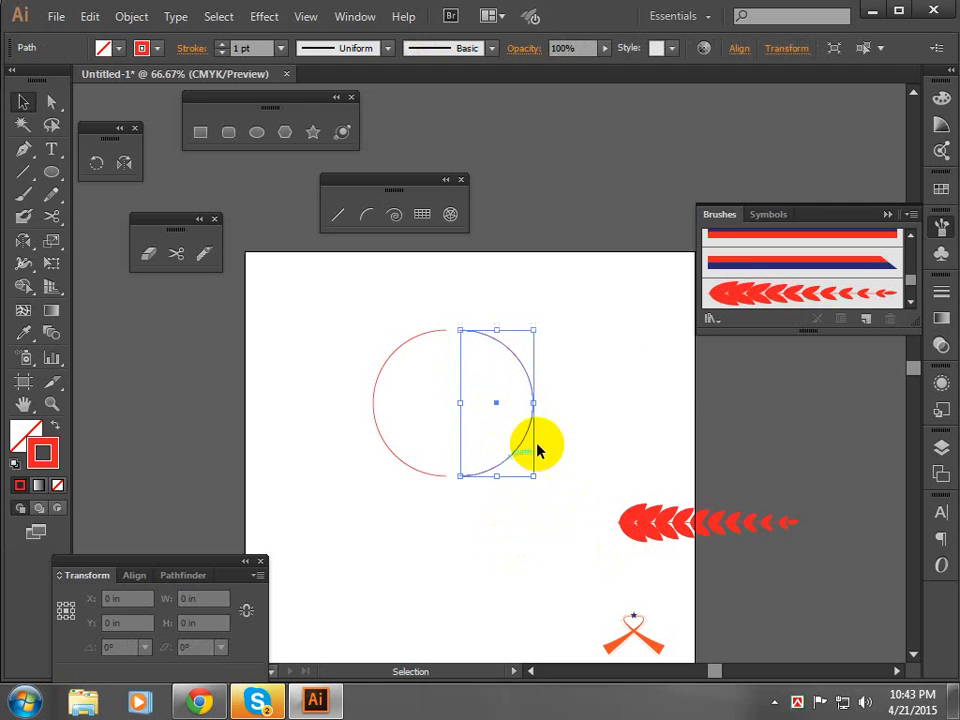
left_click(737, 294)
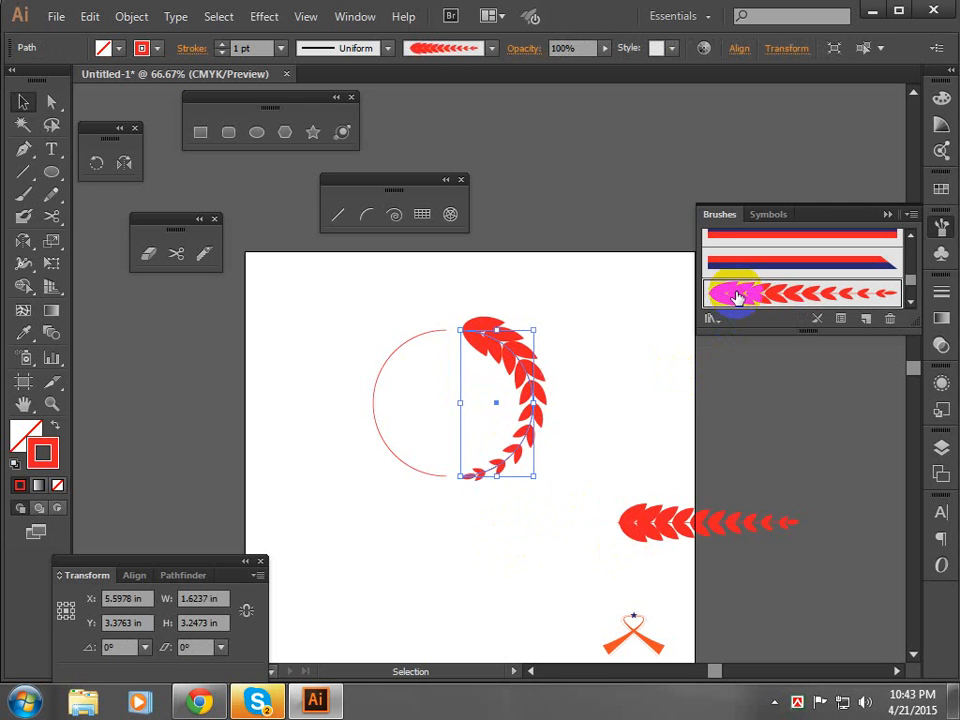
left_click(596, 322)
left_click(407, 342)
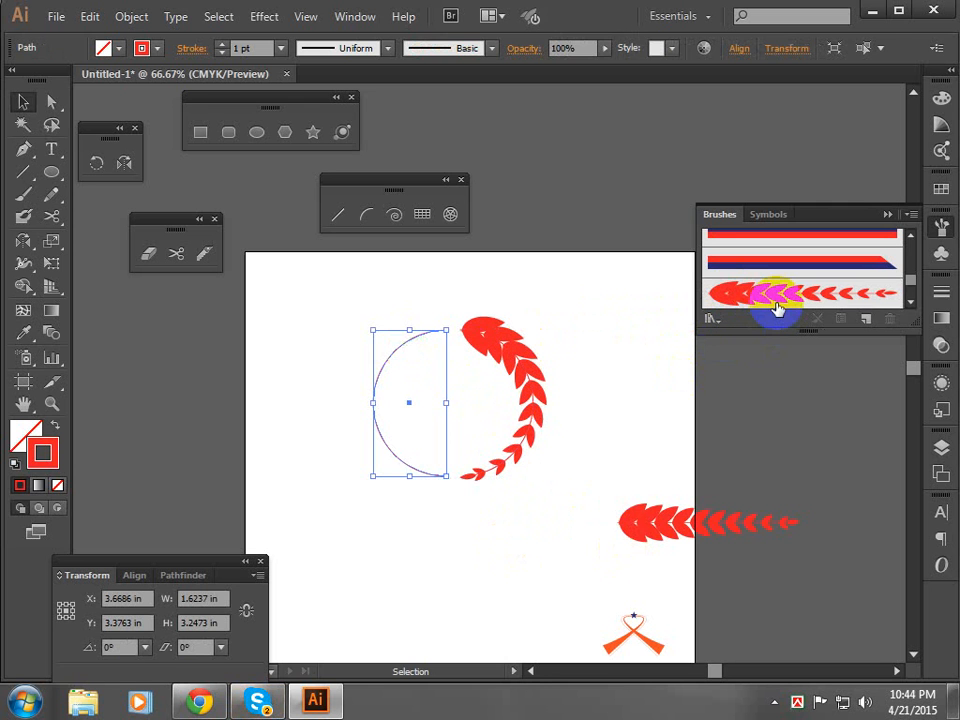
left_click(776, 304)
left_click(630, 354)
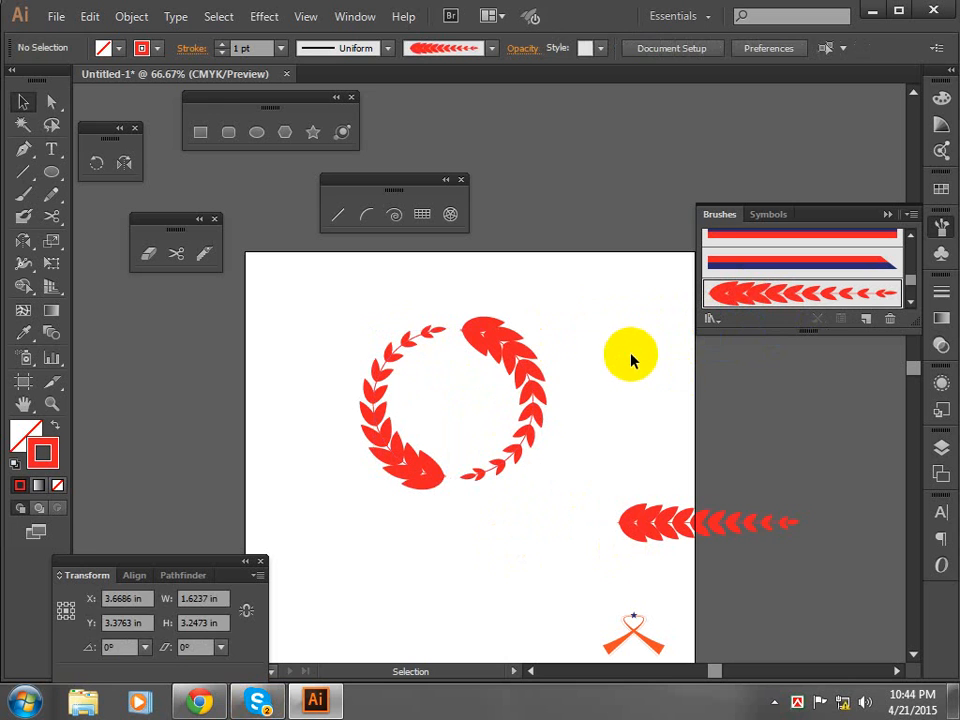
Delete the right leaf arc and create a copy of the left one reflected across the vertical axis
left_click(521, 399)
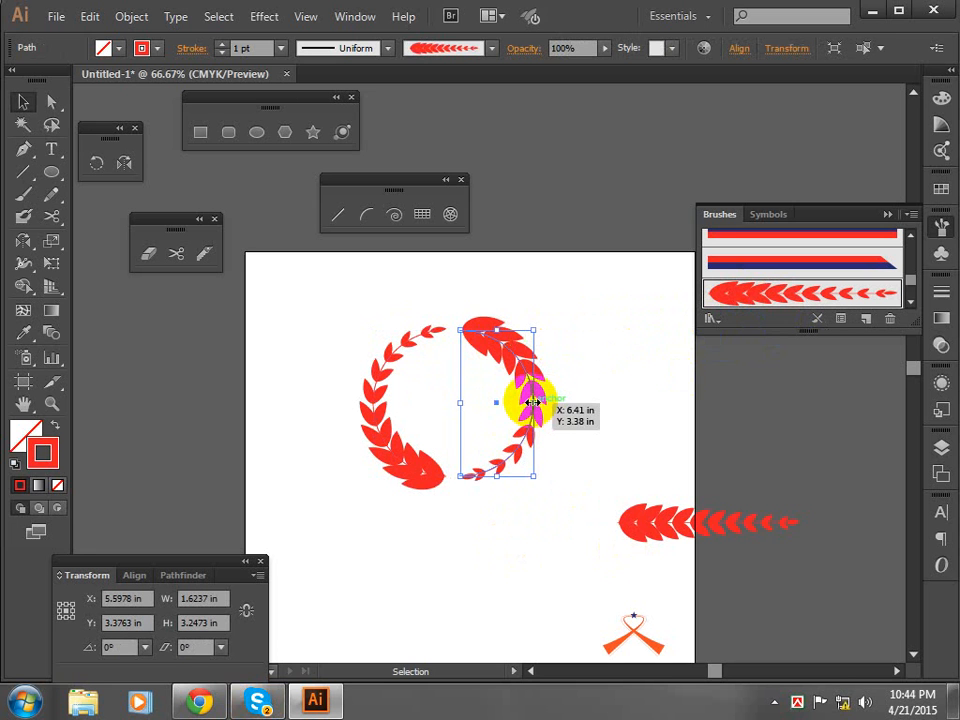
key("Delete")
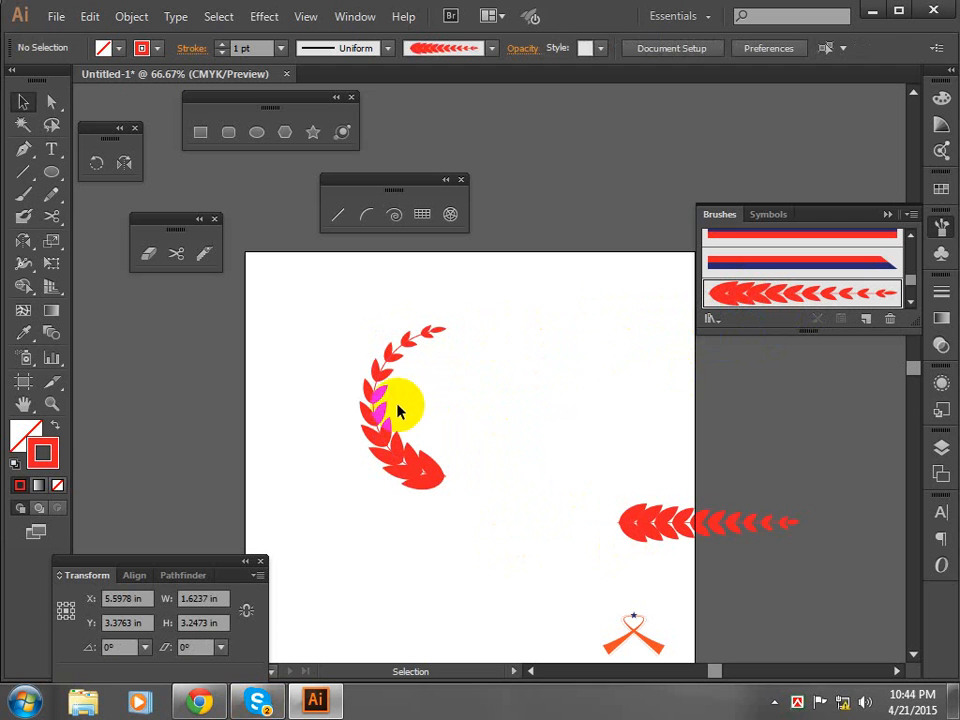
left_click(386, 440)
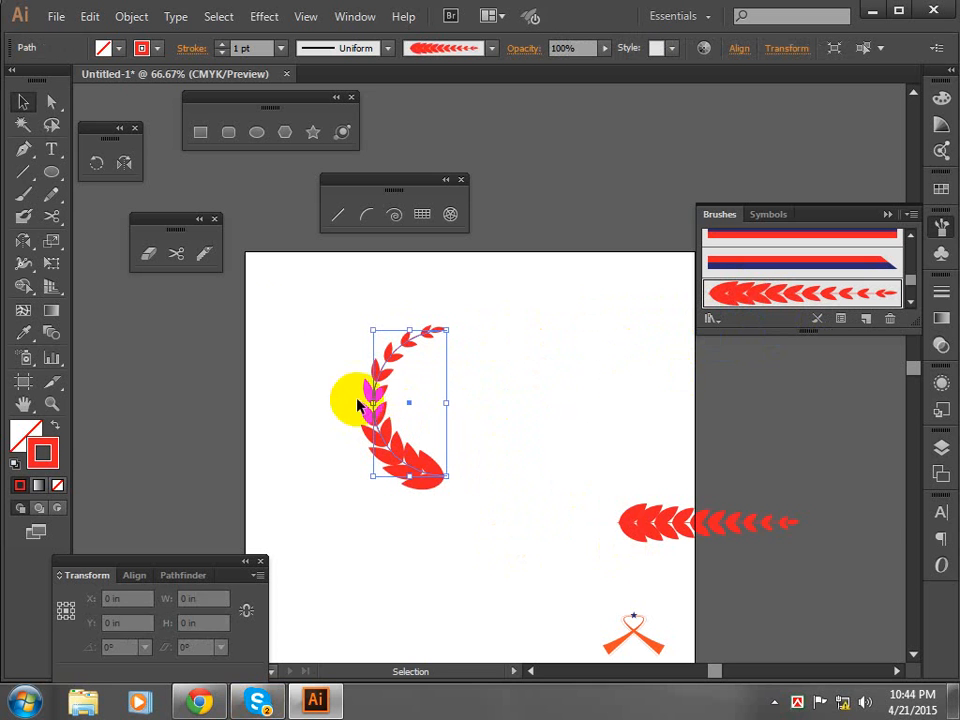
double_click(125, 164)
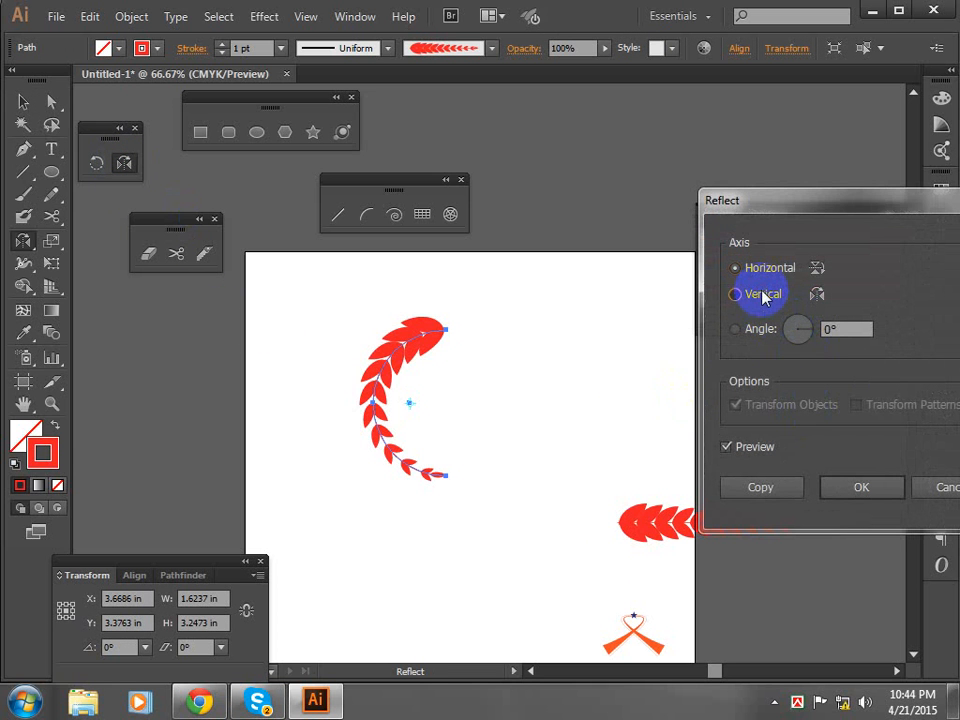
left_click(762, 296)
left_click(743, 488)
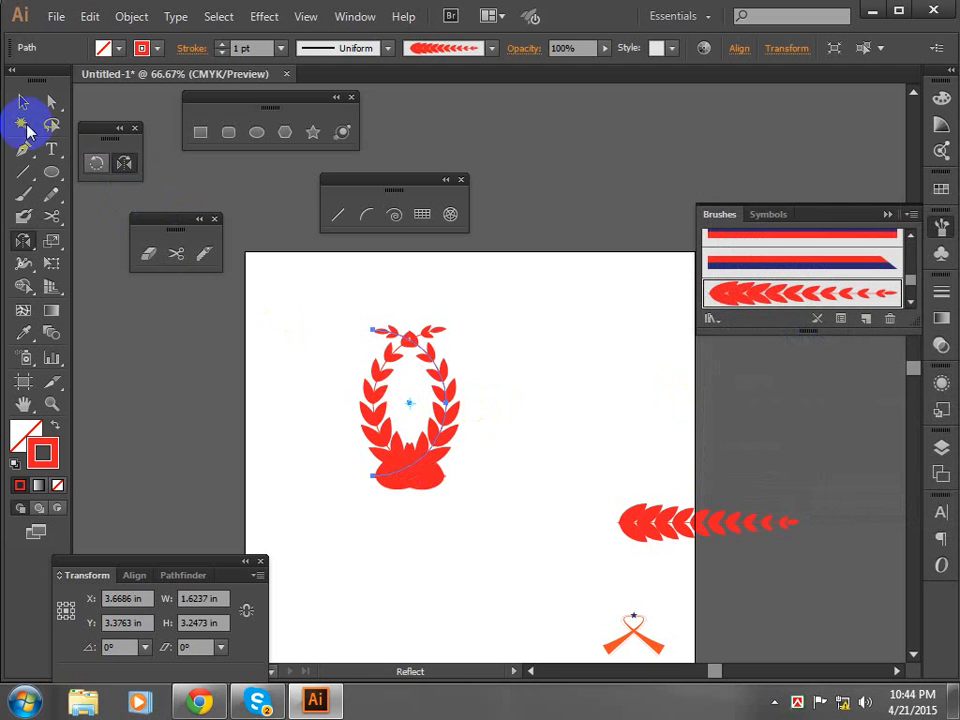
Move the mirrored leaf arc horizontally to the right, completing the wreath with a small gap between the two halves
left_click(21, 100)
left_click_drag(433, 467, 504, 468)
left_click(477, 560)
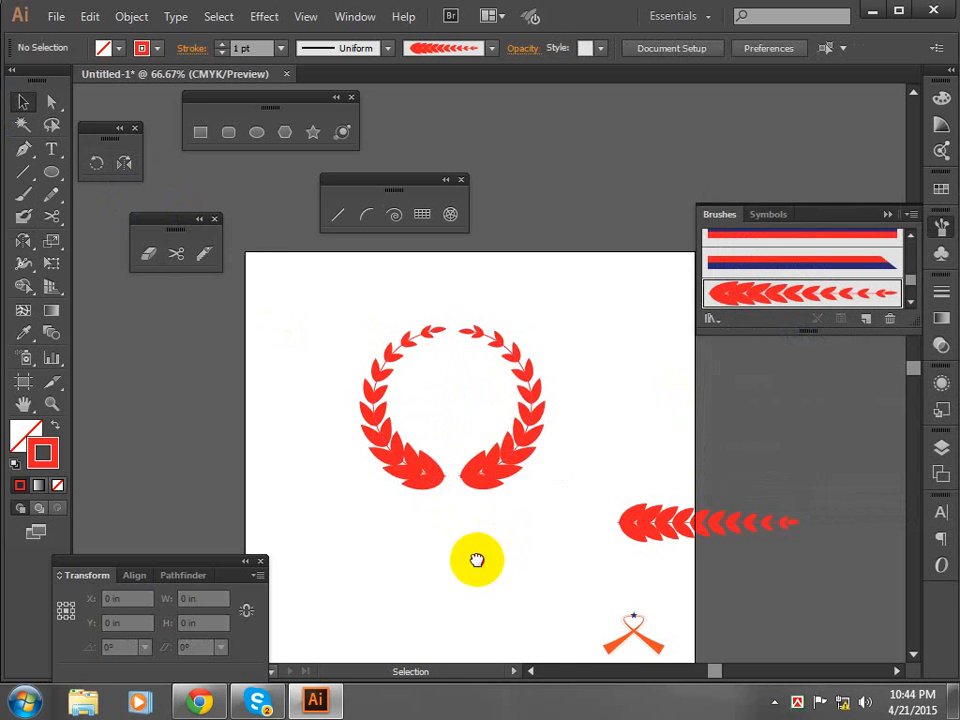
left_click_drag(477, 560, 398, 553)
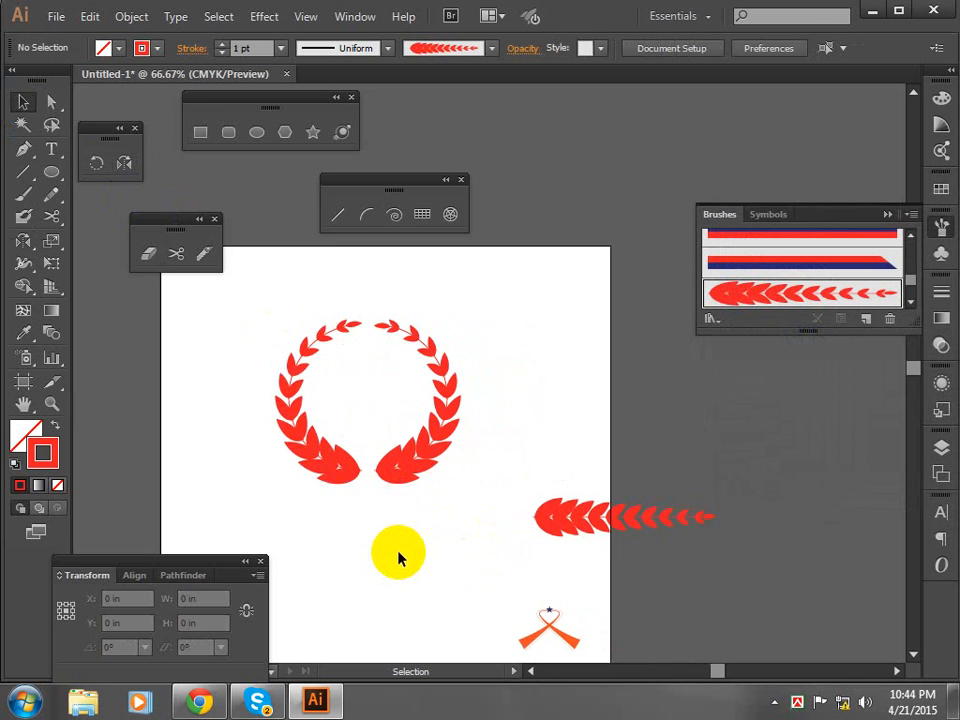
key("ctrl+plus")
left_click_drag(399, 555, 526, 569)
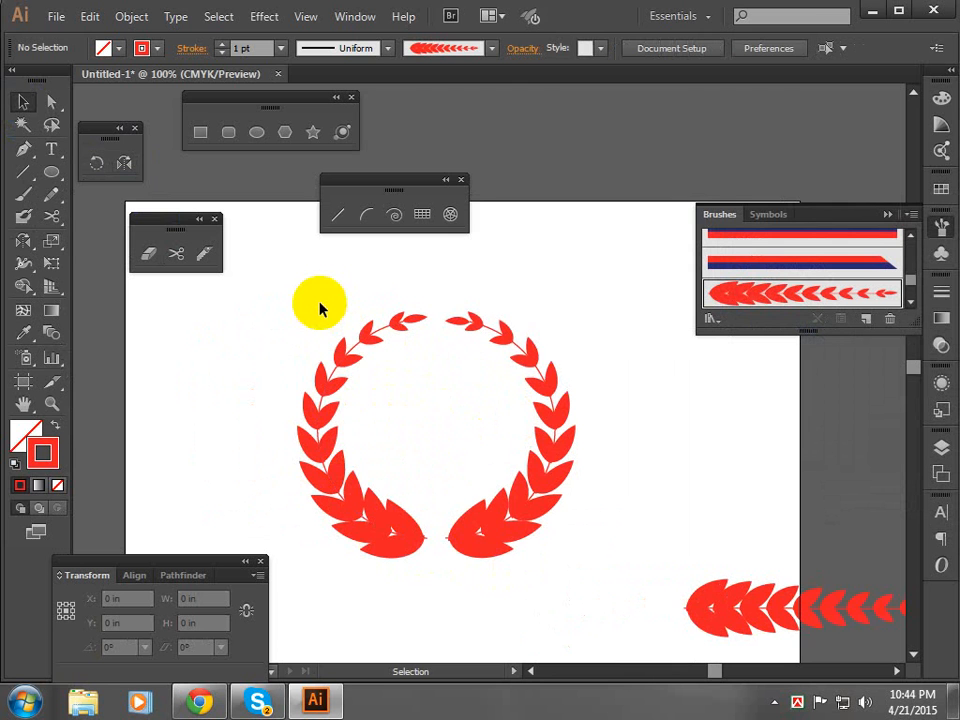
left_click_drag(320, 304, 578, 476)
left_click(605, 470)
key("ctrl+minus")
left_click_drag(611, 446, 553, 437)
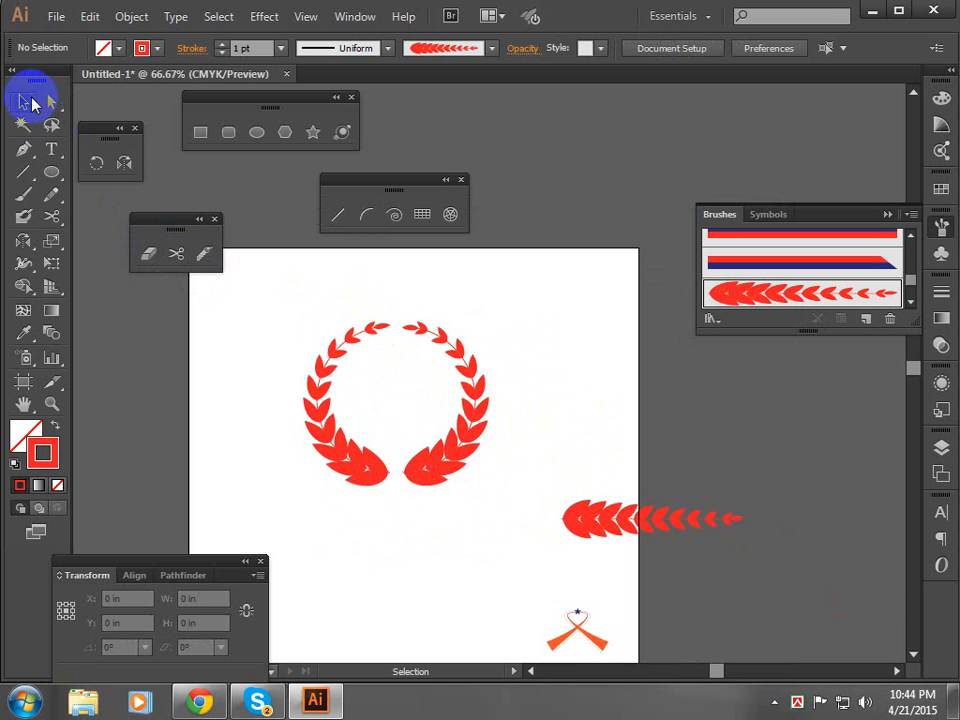
Activate the Pen tool for drawing a new path
left_click(24, 149)
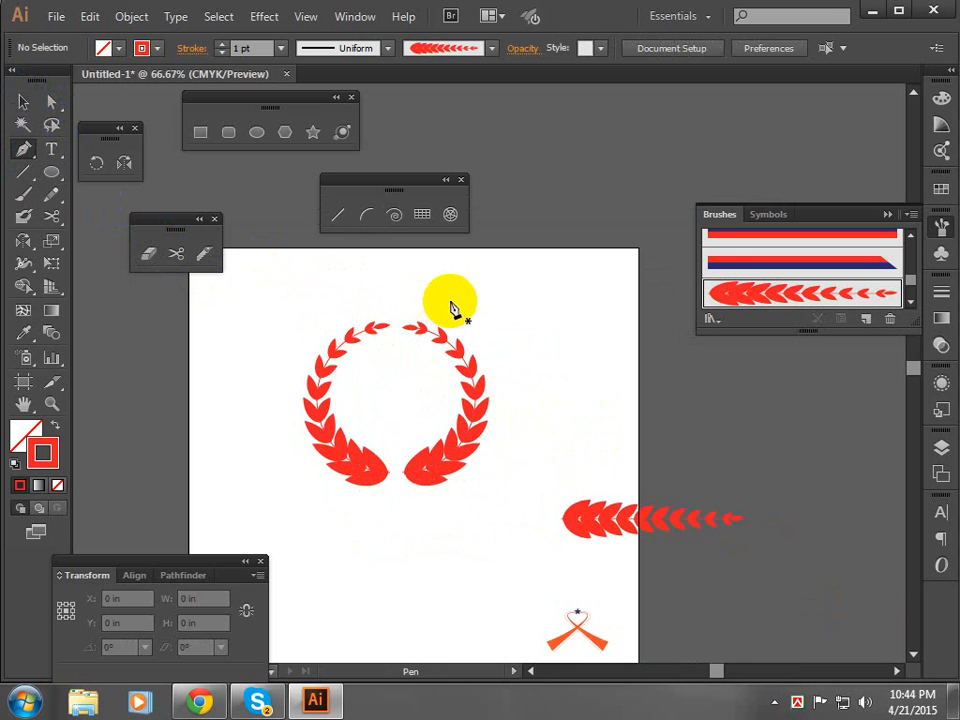